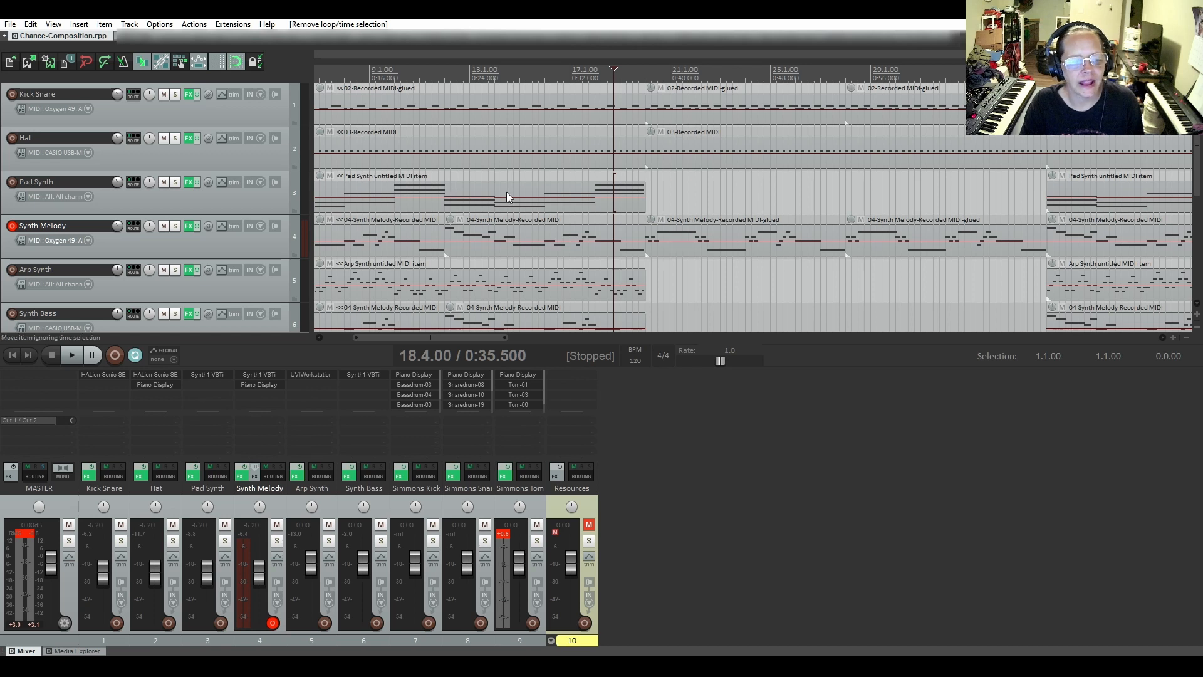
Disarm the Synth Melody track and audition Pad Synth and Arp Synth by briefly arming each one.
{"action": "left_click", "coordinate": [11, 225]}
{"action": "left_click", "coordinate": [13, 182]}
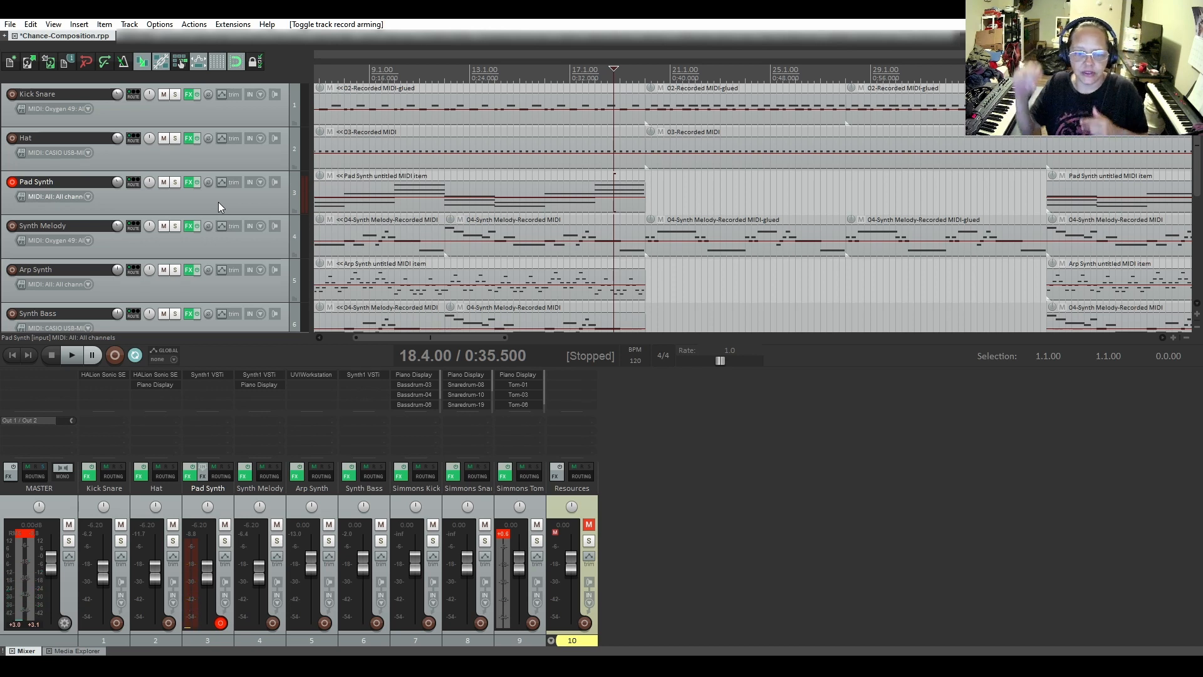
{"action": "left_click", "coordinate": [12, 182]}
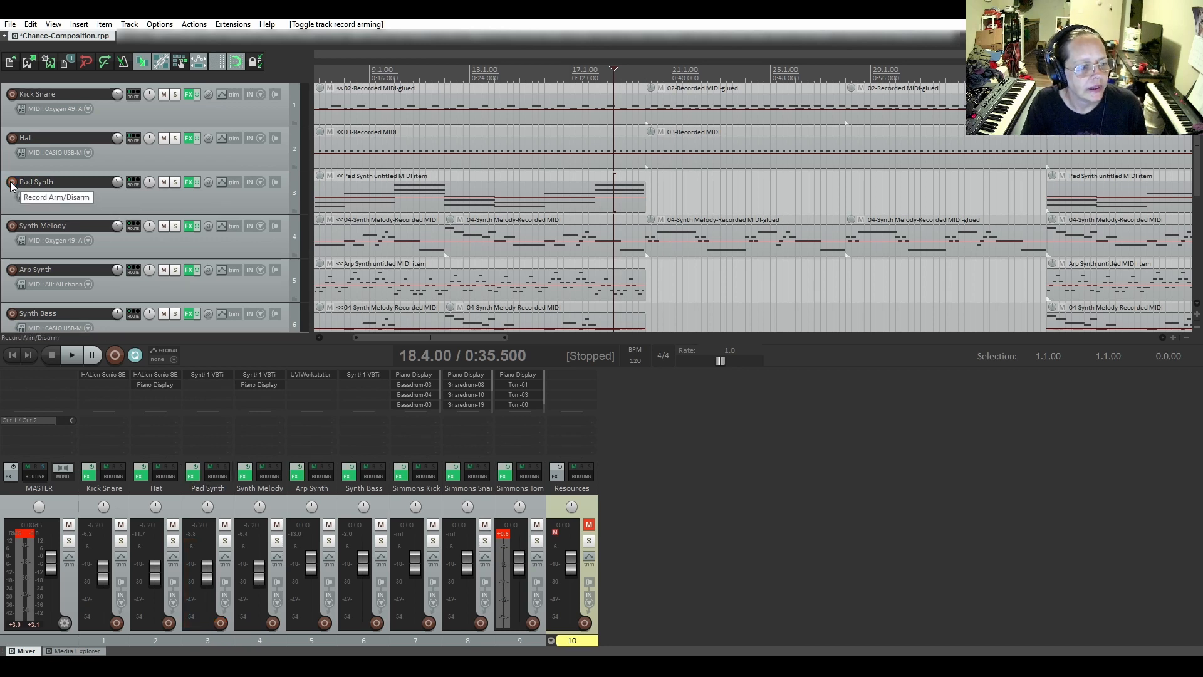
{"action": "left_click", "coordinate": [12, 269]}
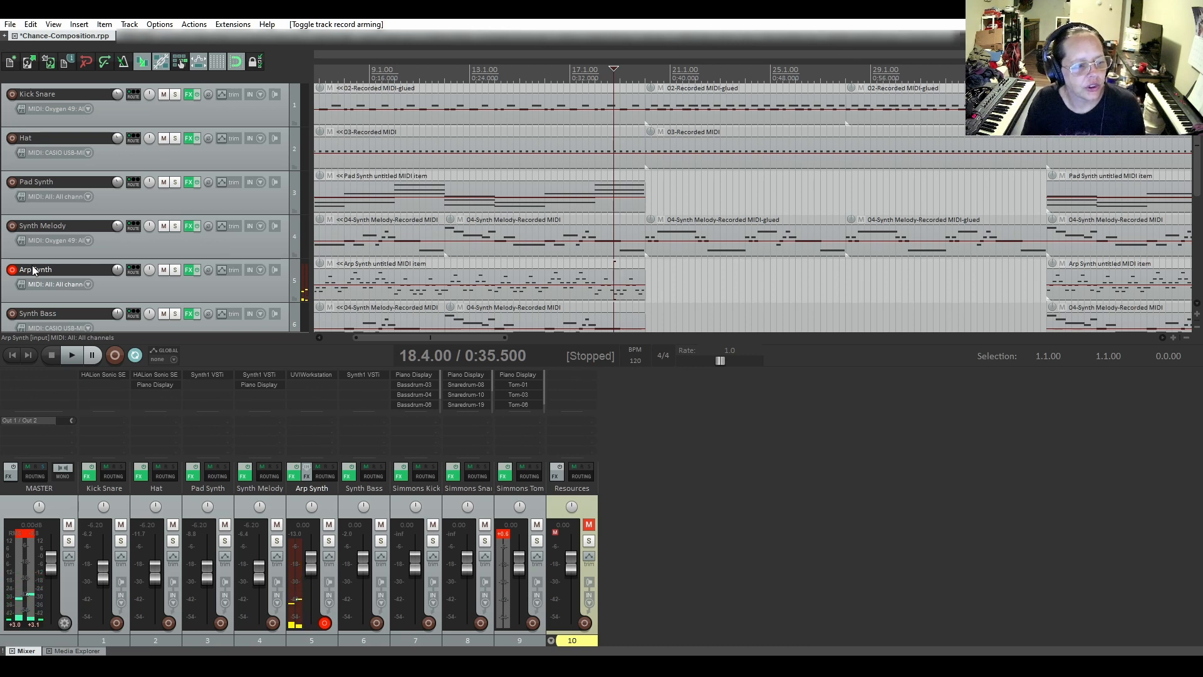
{"action": "left_click", "coordinate": [12, 269]}
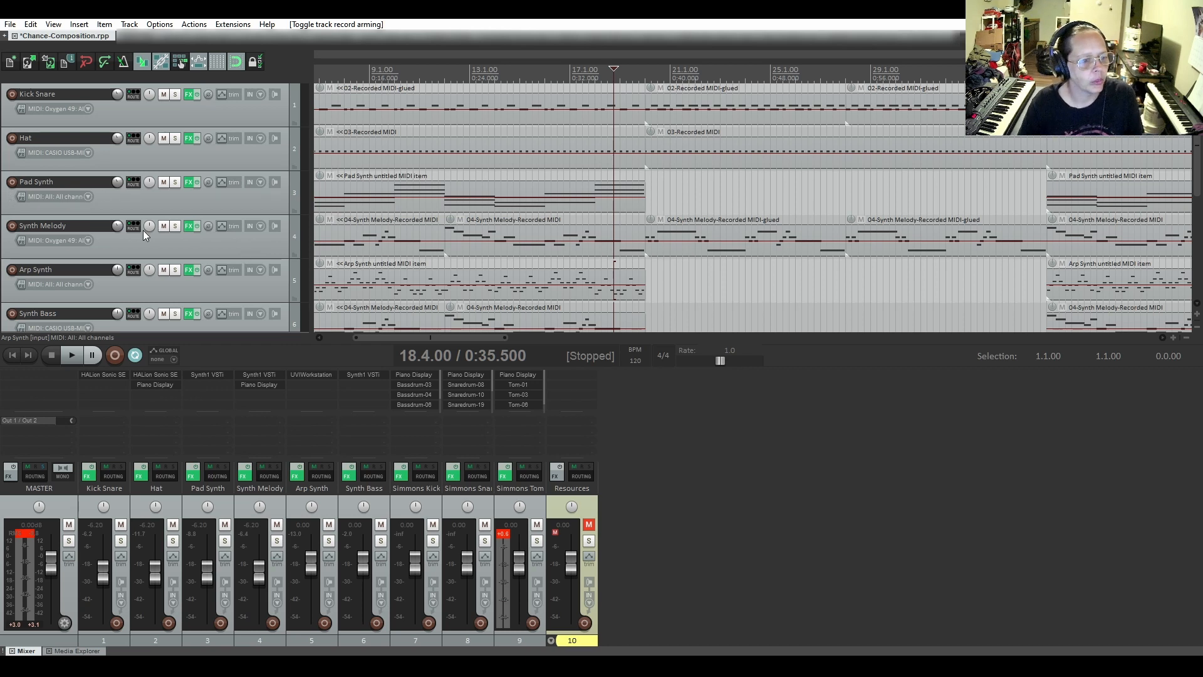
Add a new track directly below Synth Melody and copy that track's Synth1 VSTi instrument onto it.
{"action": "left_click", "coordinate": [269, 253]}
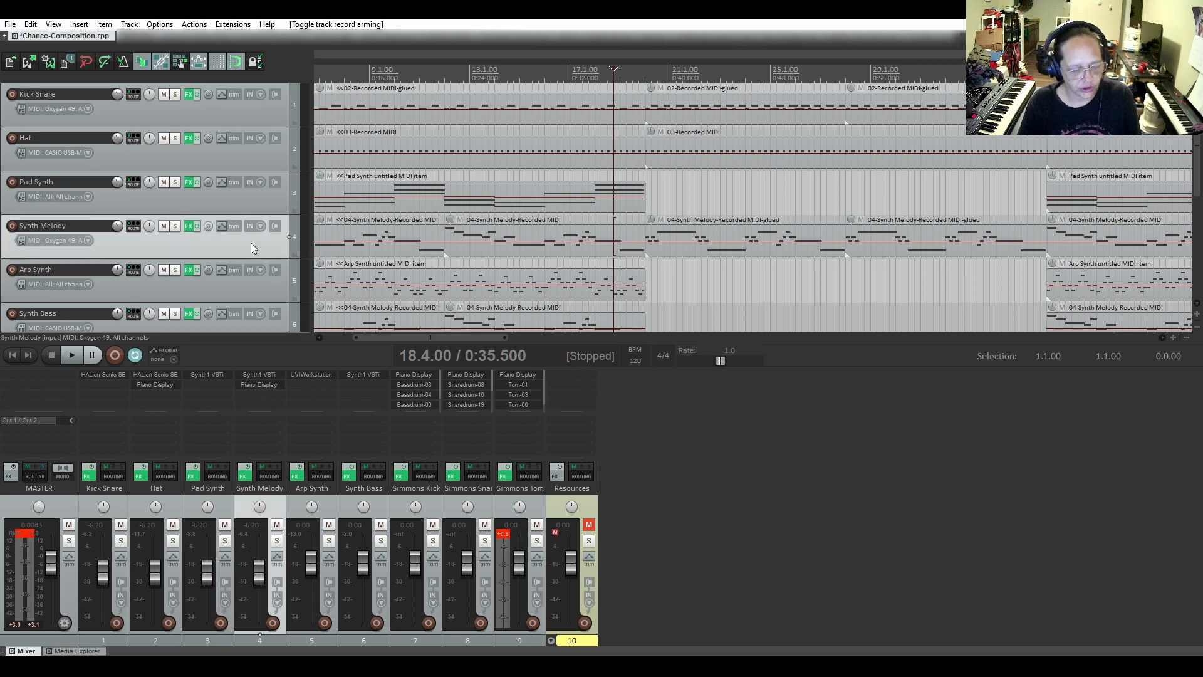
{"action": "key", "text": "ctrl+t"}
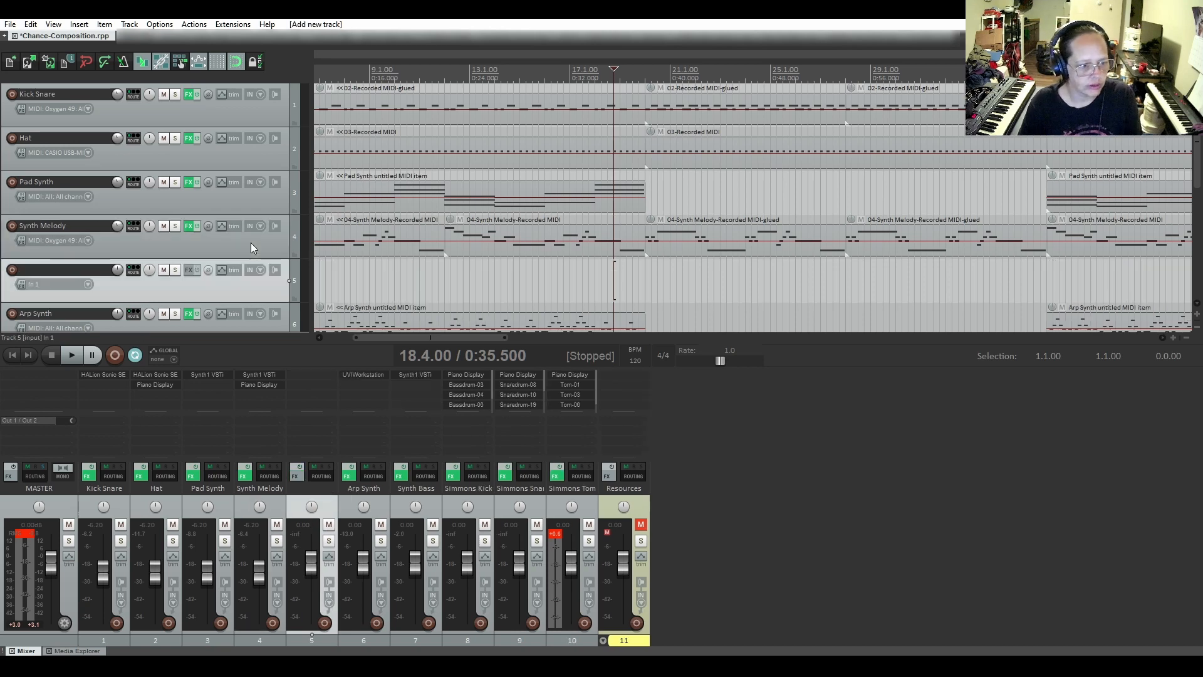
{"action": "left_click", "coordinate": [189, 226]}
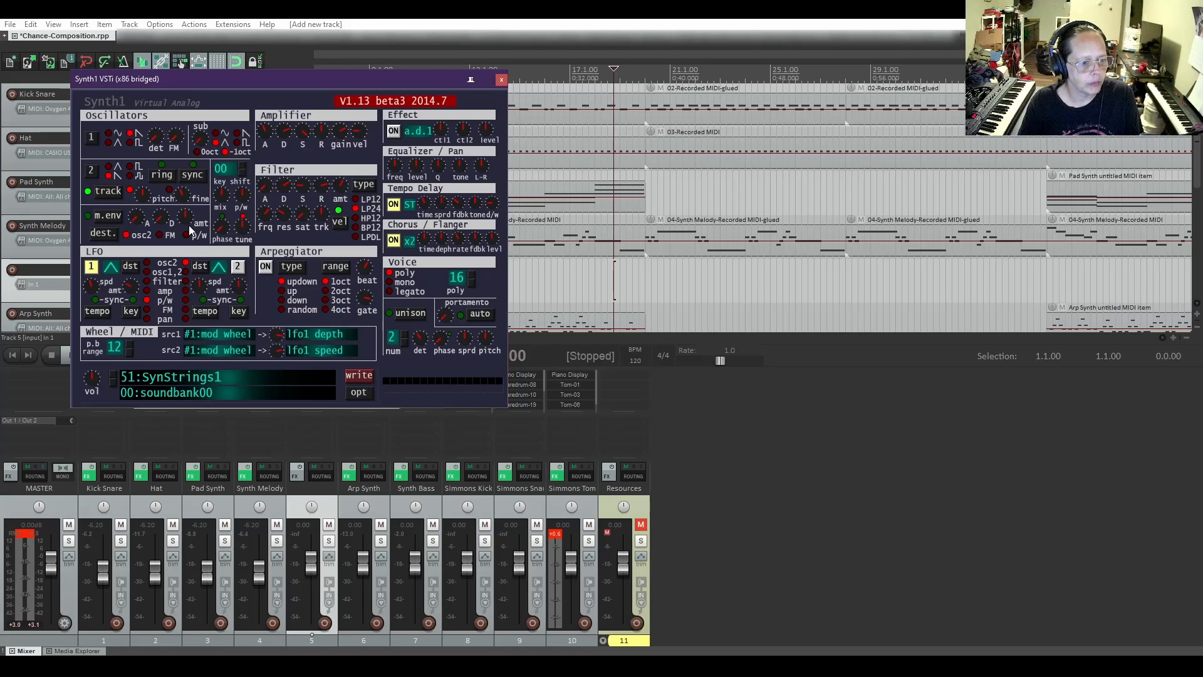
{"action": "left_click", "coordinate": [501, 80]}
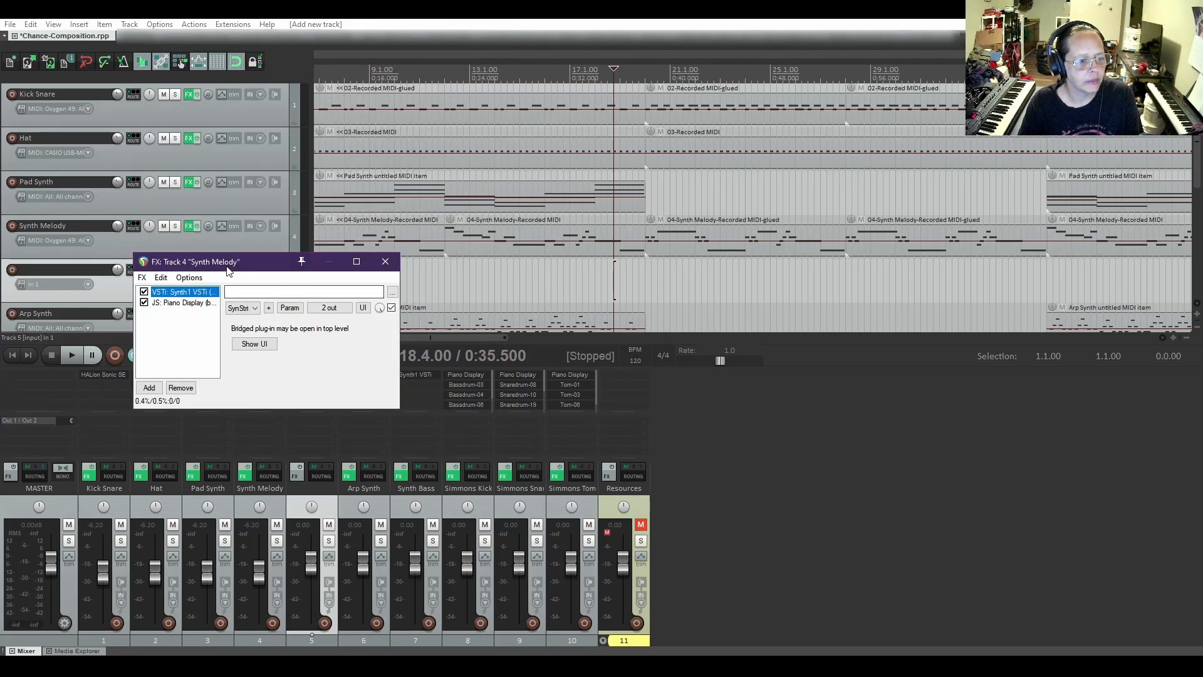
{"action": "left_click_drag", "start_coordinate": [226, 262], "coordinate": [581, 264]}
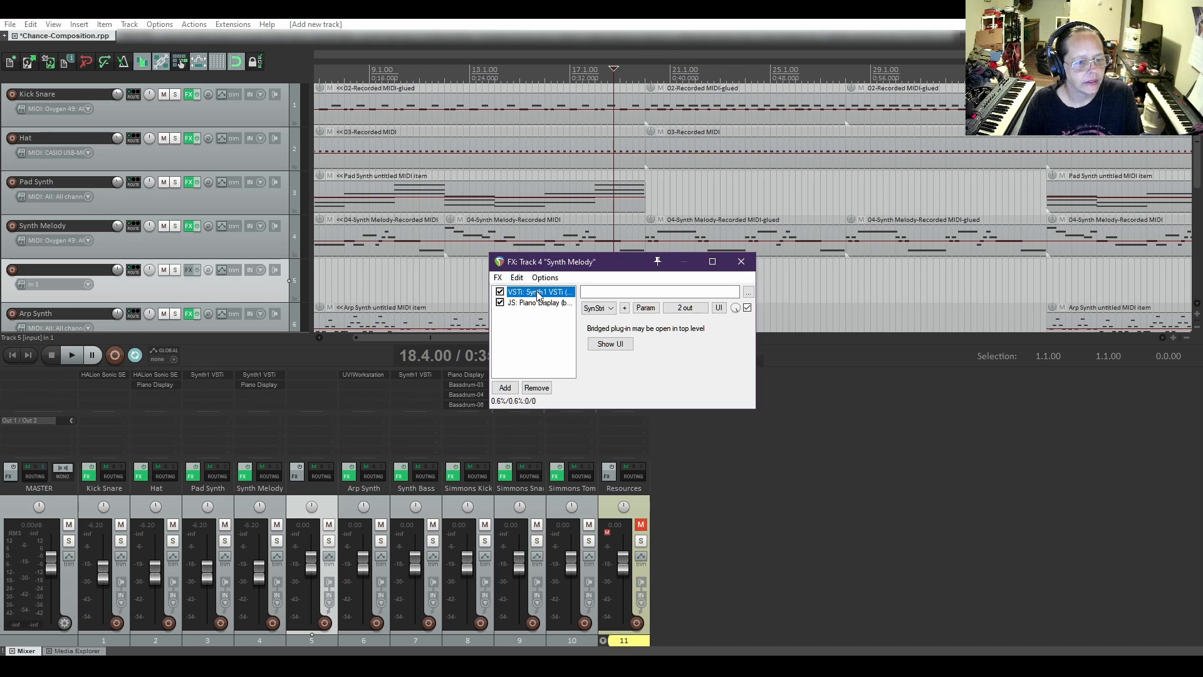
{"action": "left_click_drag", "start_coordinate": [537, 295], "coordinate": [186, 270]}
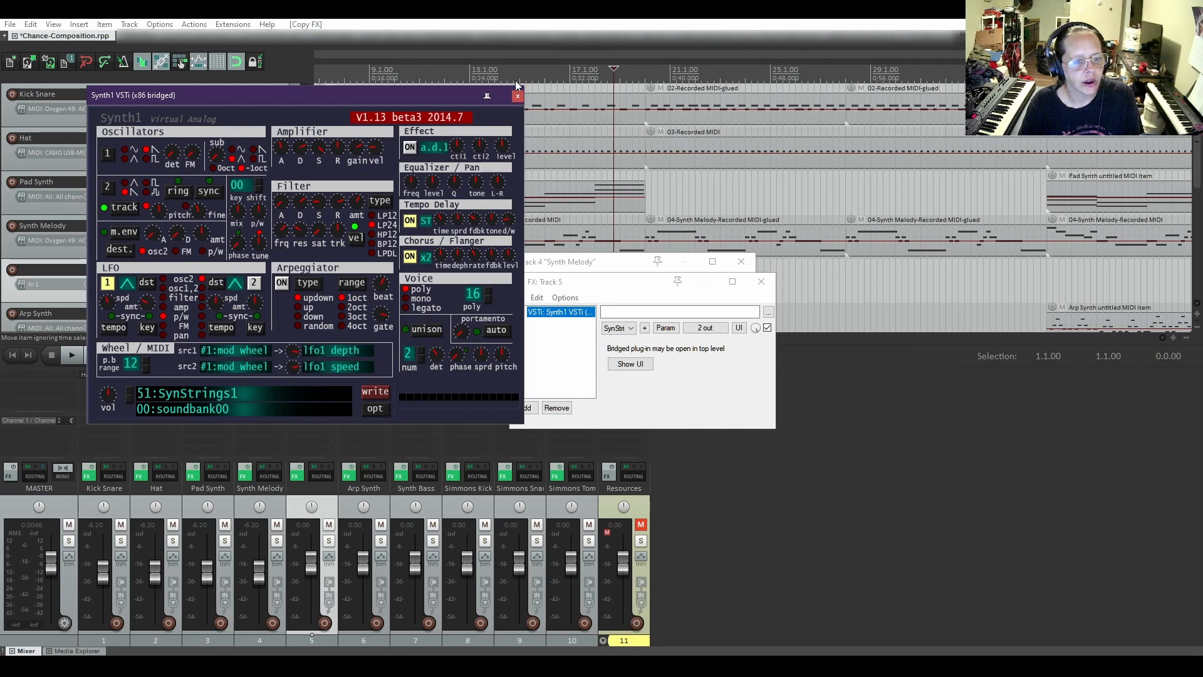
{"action": "left_click", "coordinate": [517, 95]}
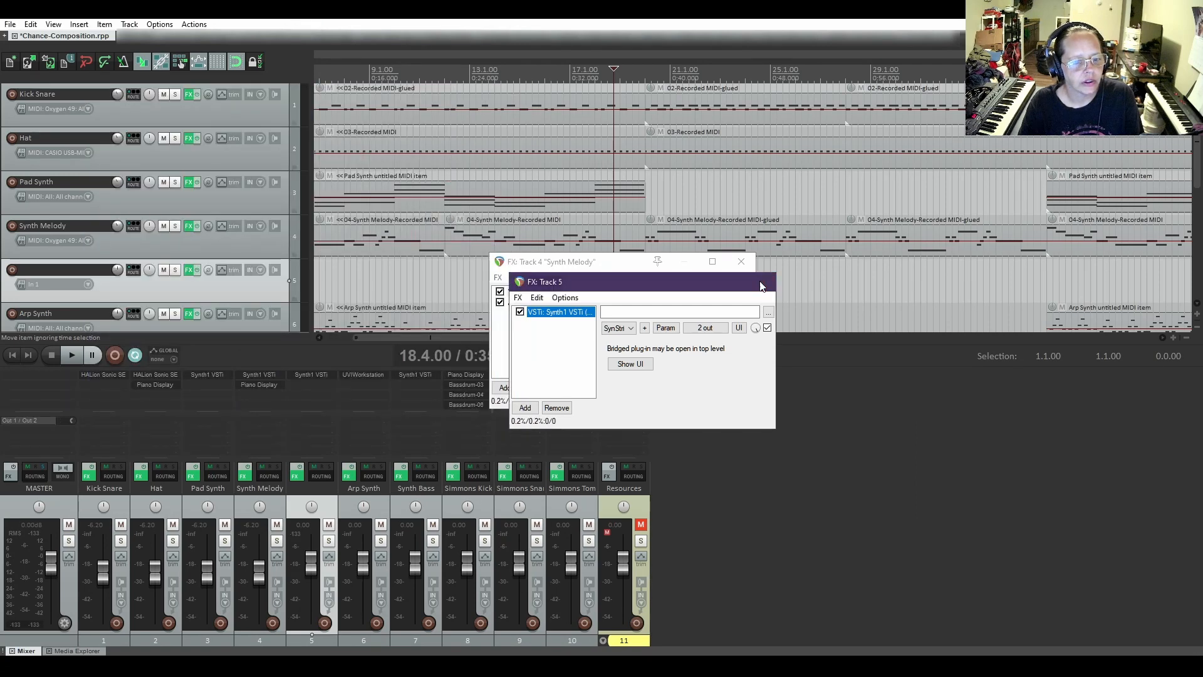
{"action": "left_click", "coordinate": [761, 283]}
{"action": "left_click", "coordinate": [742, 261]}
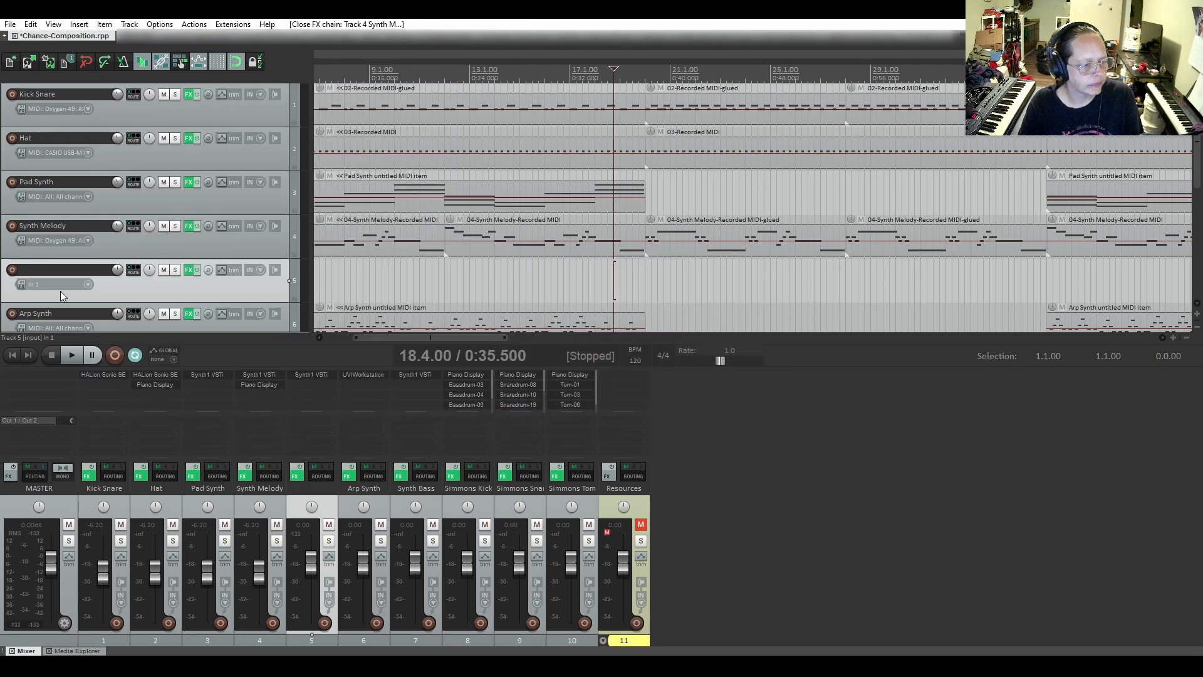
Set the new track's input to all MIDI inputs on all channels and arm it for recording.
{"action": "left_click", "coordinate": [12, 270]}
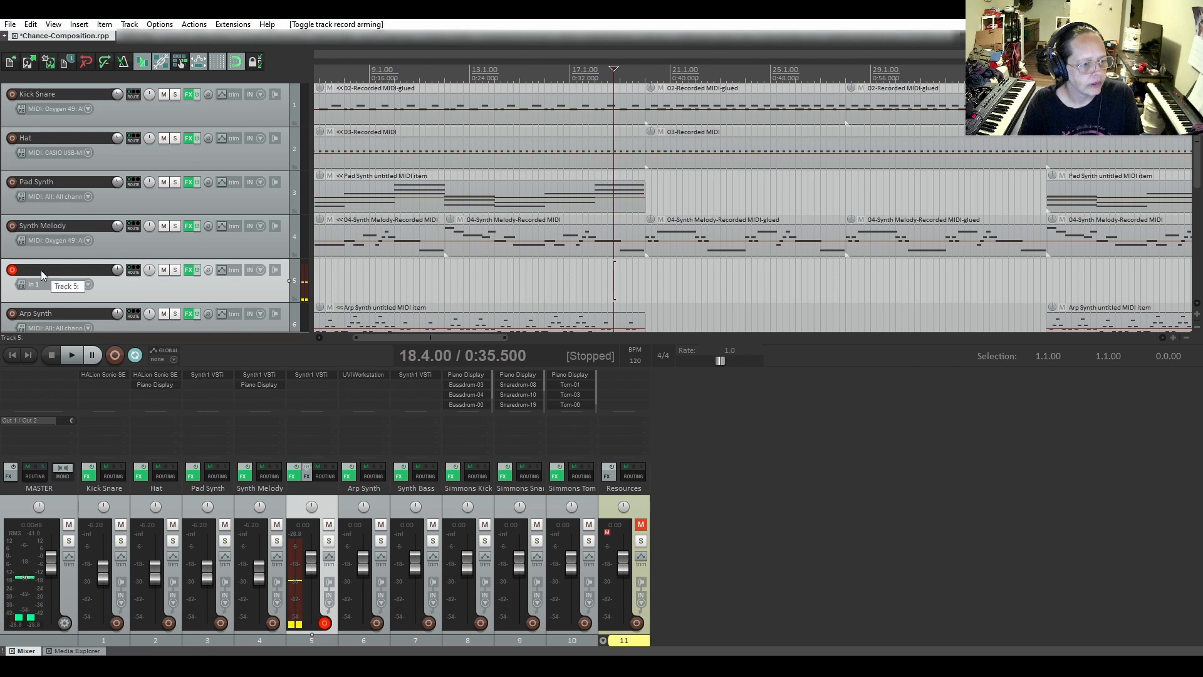
{"action": "left_click", "coordinate": [12, 270]}
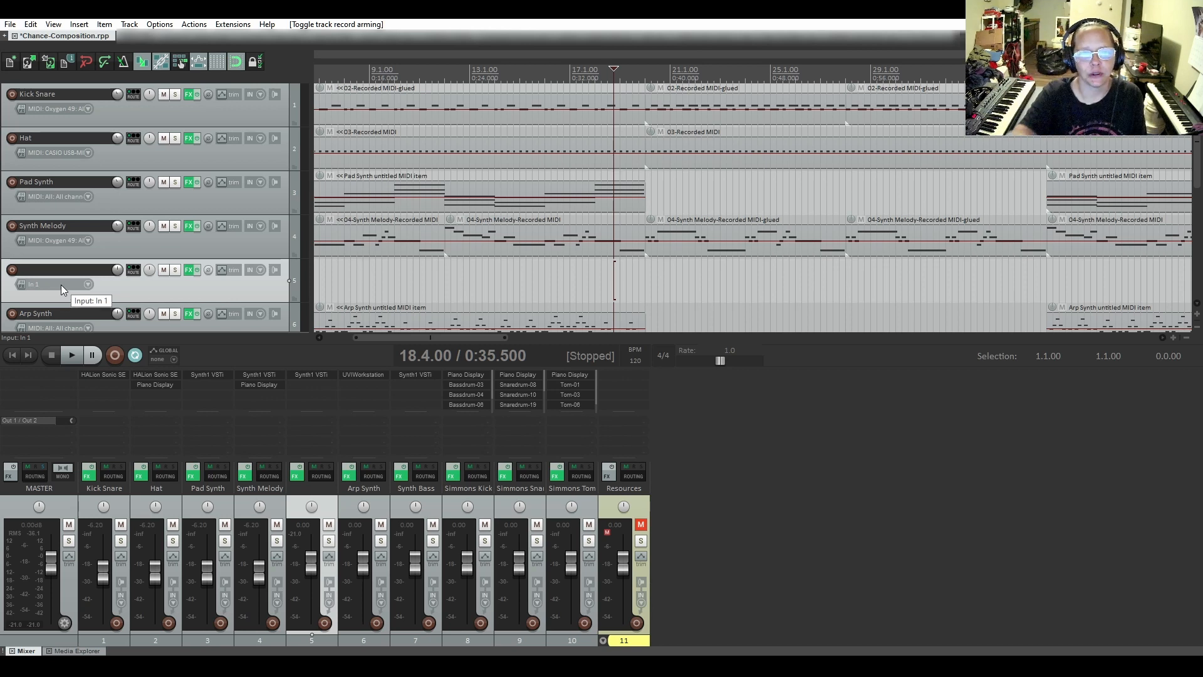
{"action": "left_click", "coordinate": [47, 281]}
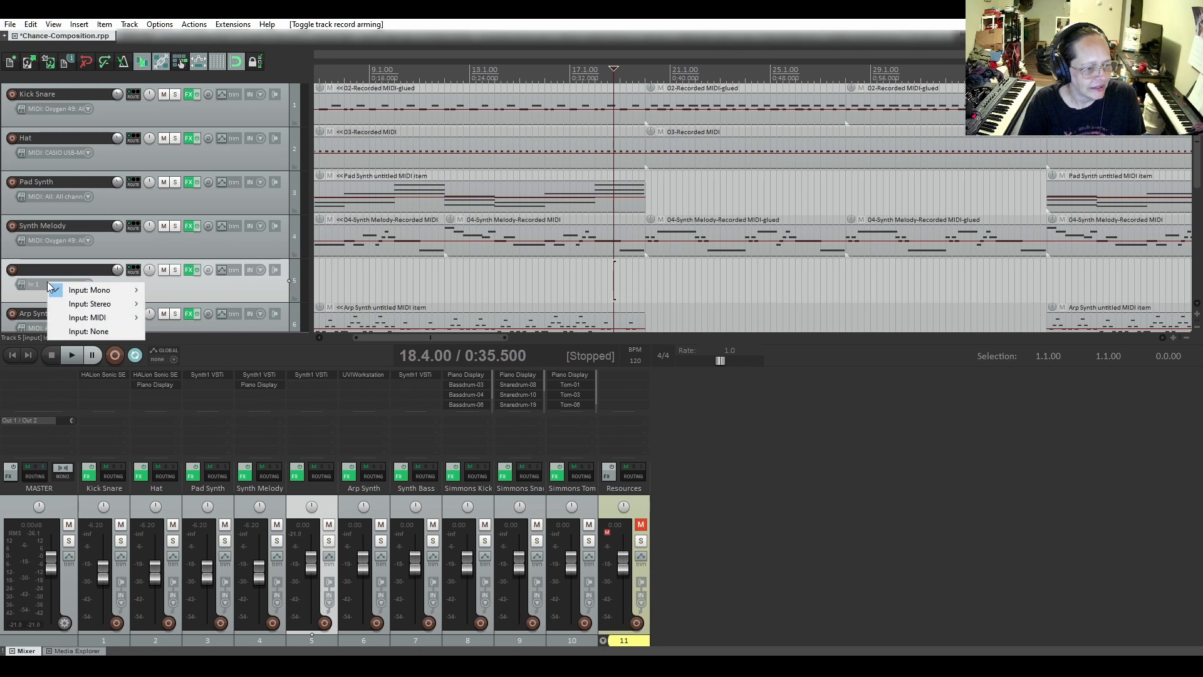
{"action": "mouse_move", "coordinate": [94, 317]}
{"action": "mouse_move", "coordinate": [221, 349]}
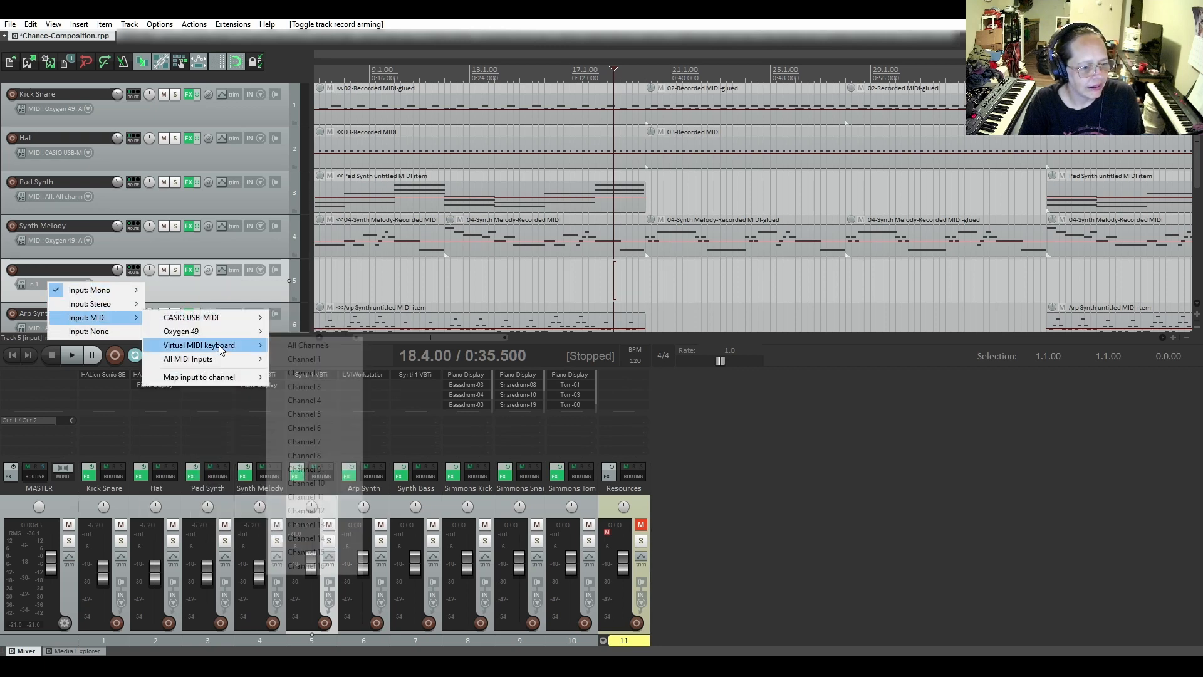
{"action": "left_click", "coordinate": [321, 362]}
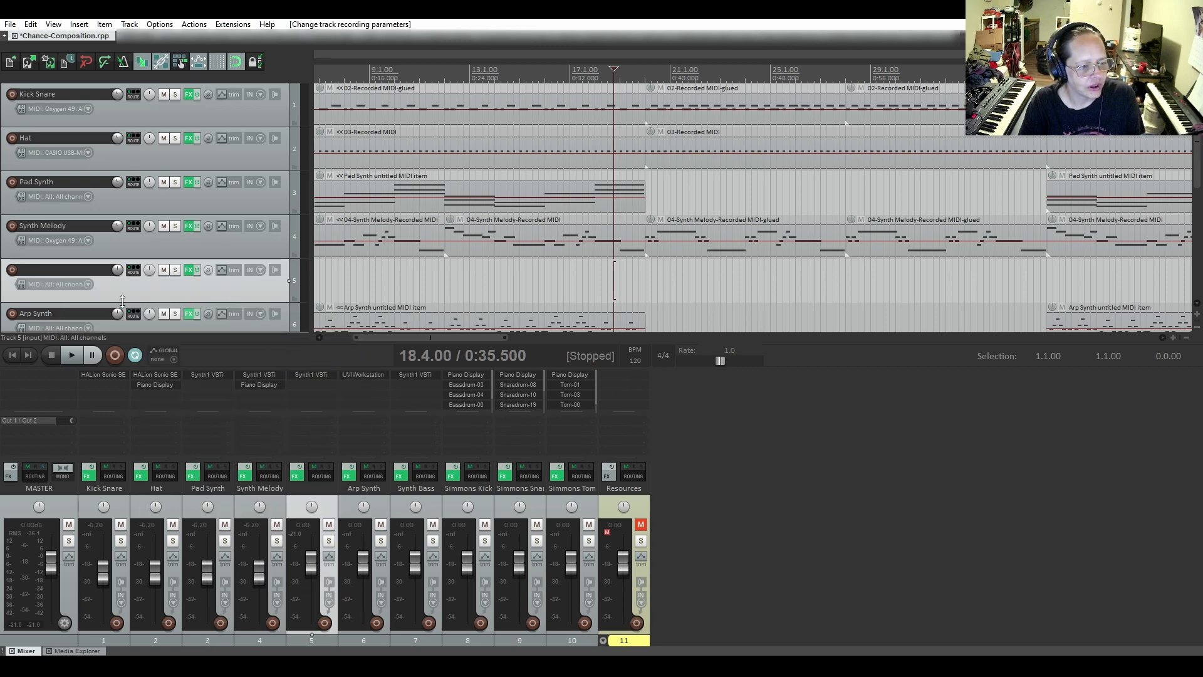
{"action": "left_click", "coordinate": [12, 270]}
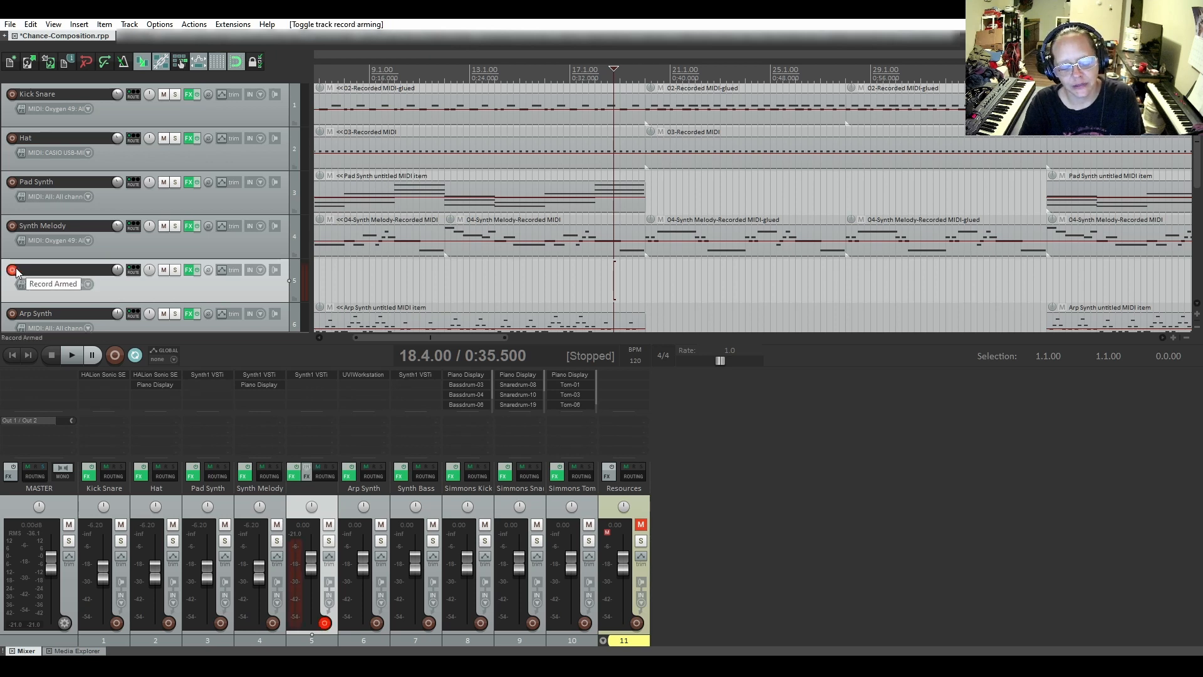
Name the new track "Synth Melody Break".
{"action": "double_click", "coordinate": [51, 269]}
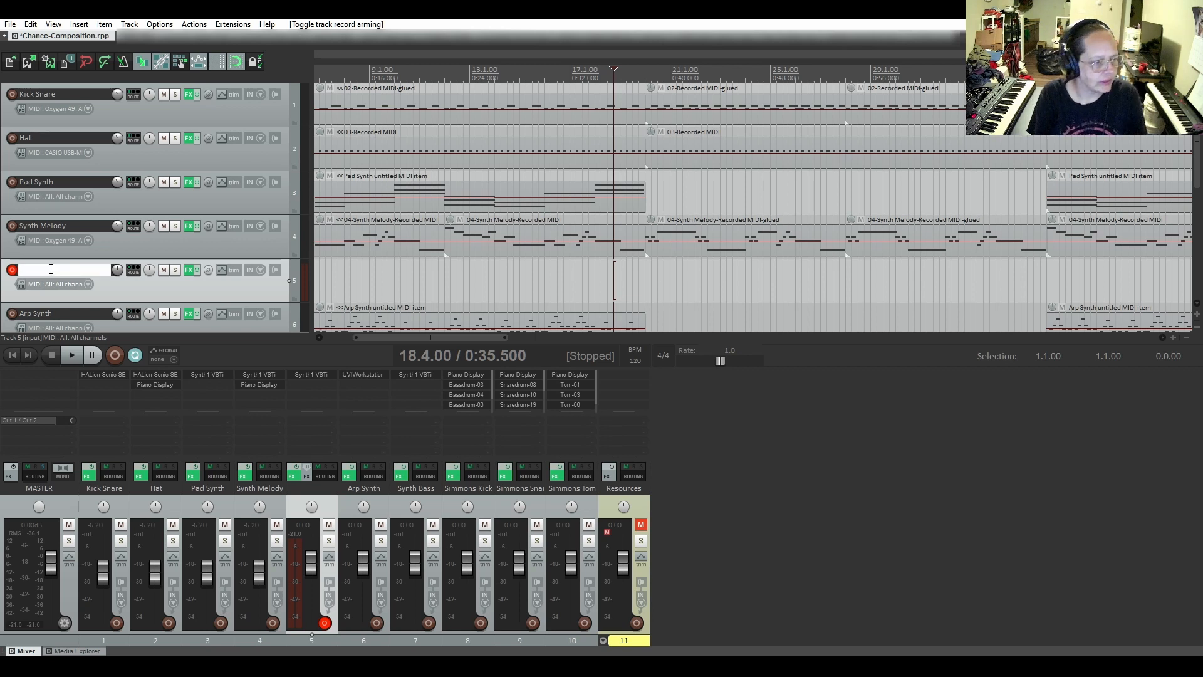
{"action": "type", "text": "Synth"}
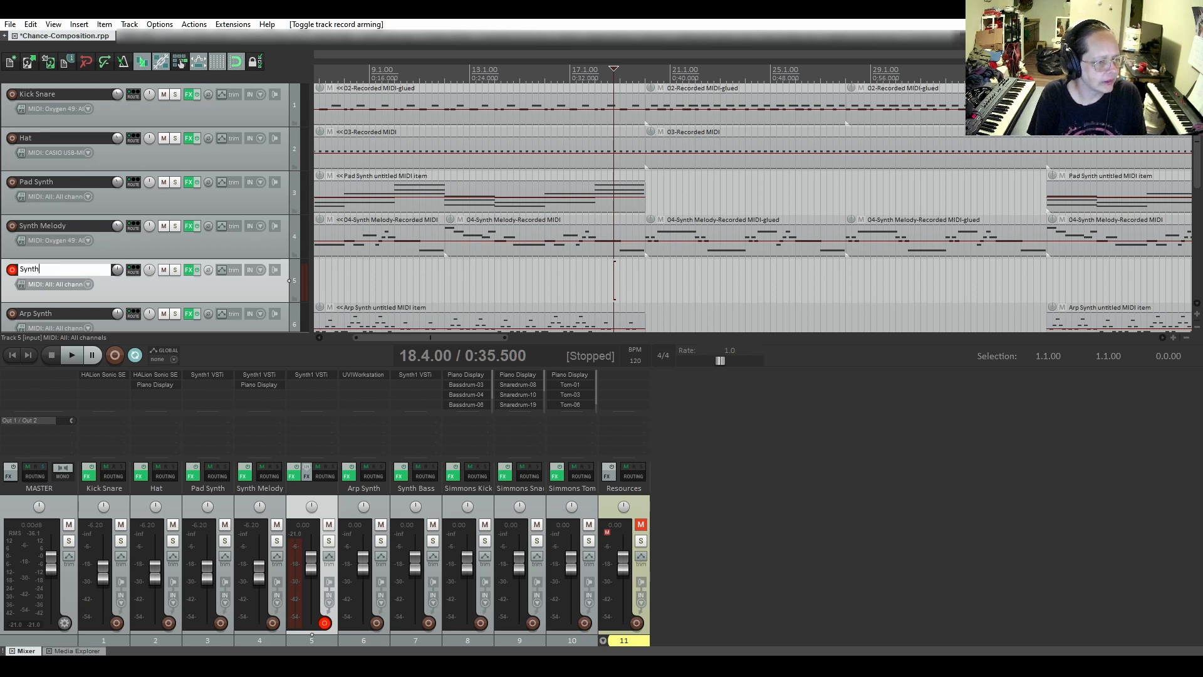
{"action": "type", "text": " Melody Break"}
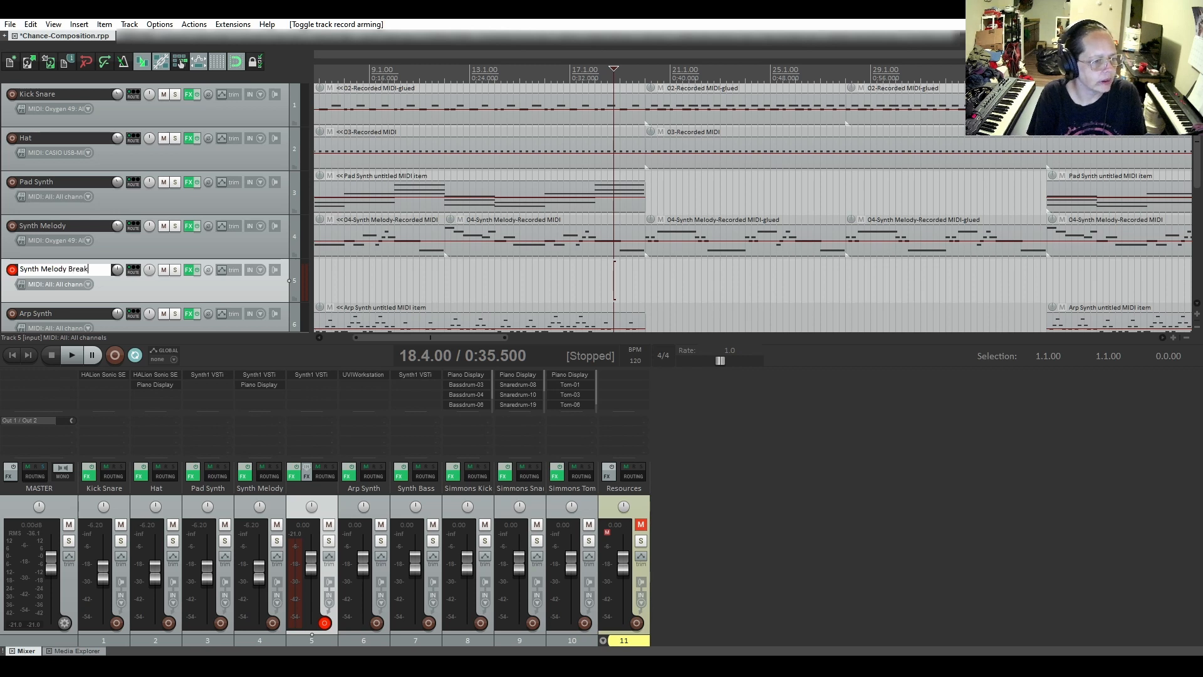
{"action": "key", "text": "Return"}
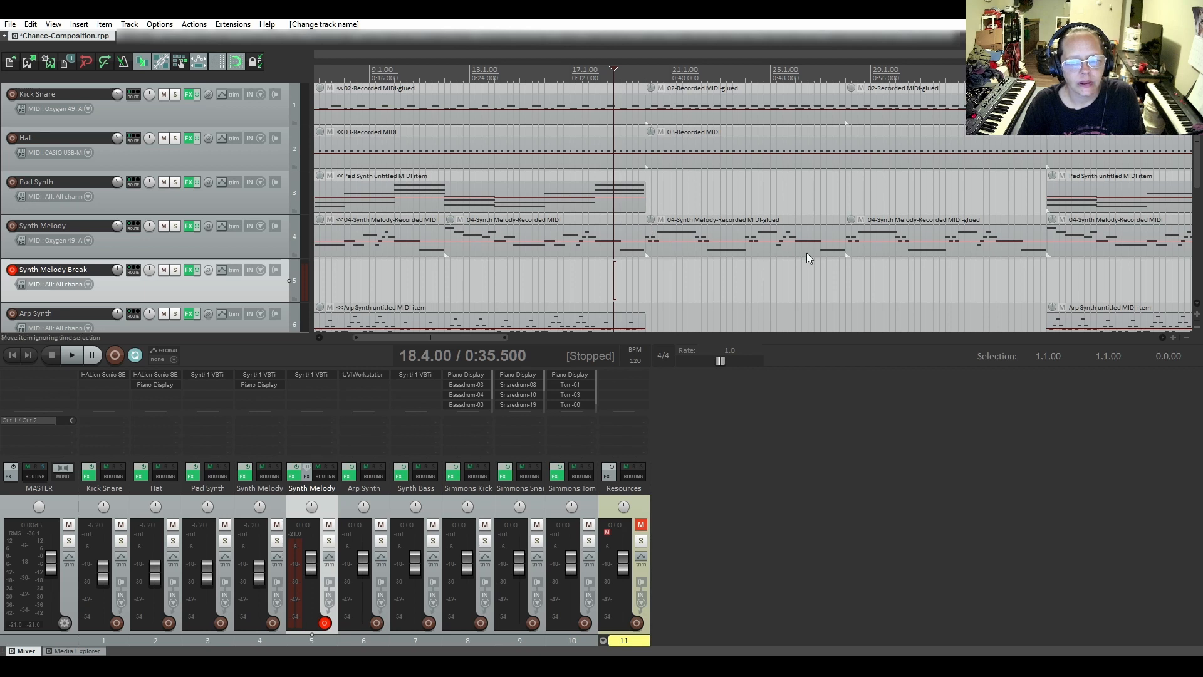
Select the break section from 20.1.00 to 36.1.00 and play it on repeat to rehearse the part, stopping when done.
{"action": "left_click_drag", "start_coordinate": [449, 337], "coordinate": [471, 332]}
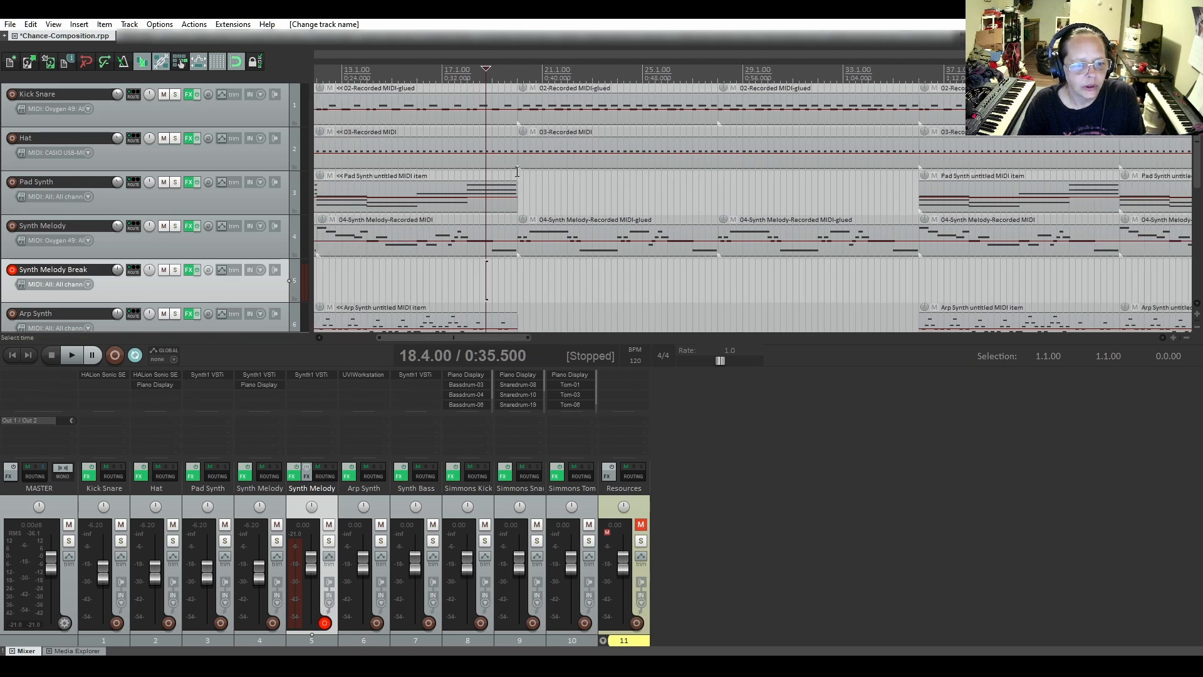
{"action": "left_click_drag", "start_coordinate": [518, 171], "coordinate": [921, 174]}
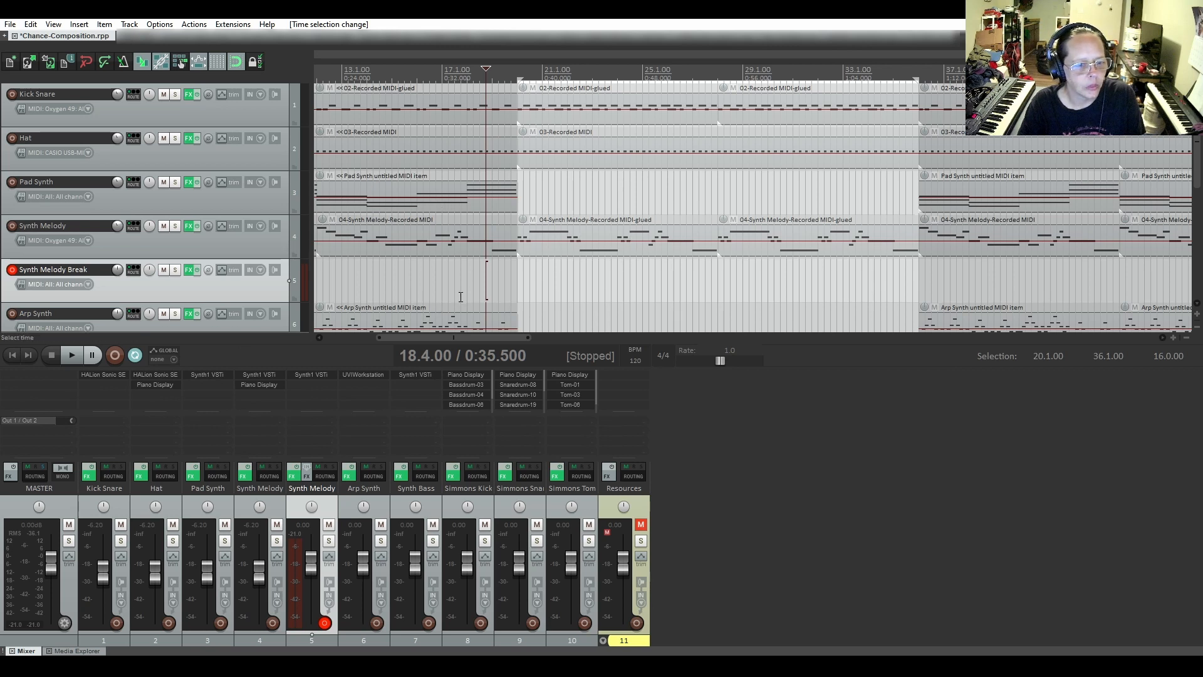
{"action": "left_click", "coordinate": [73, 356]}
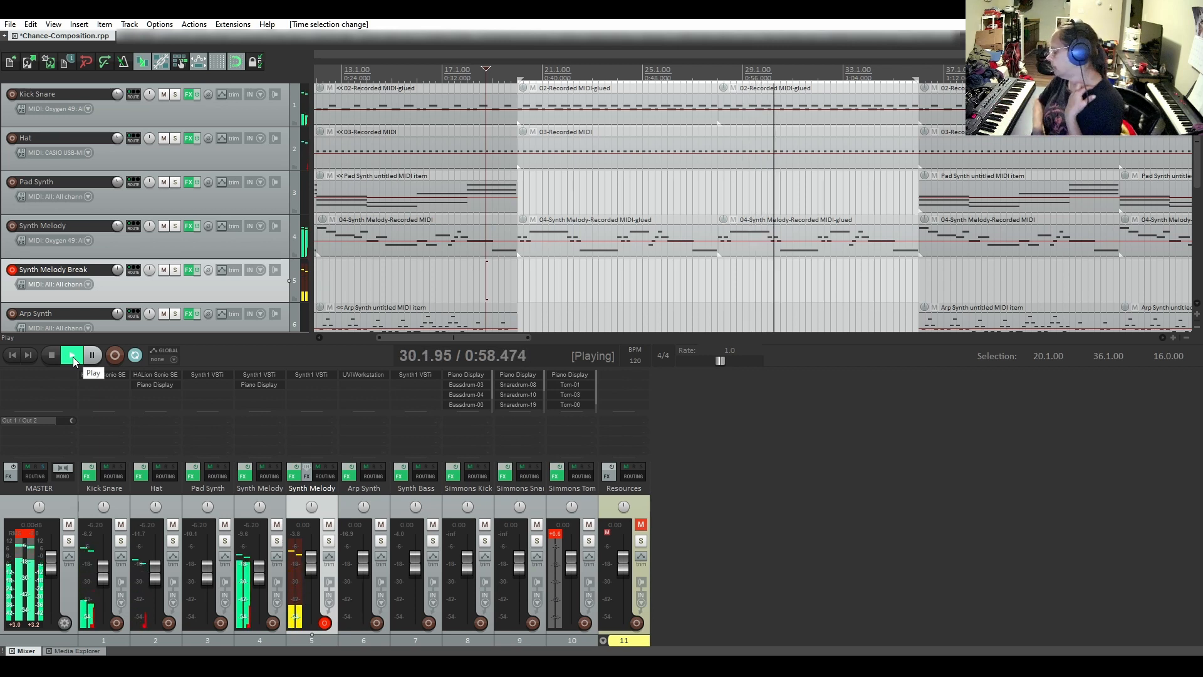
{"action": "key", "text": "space"}
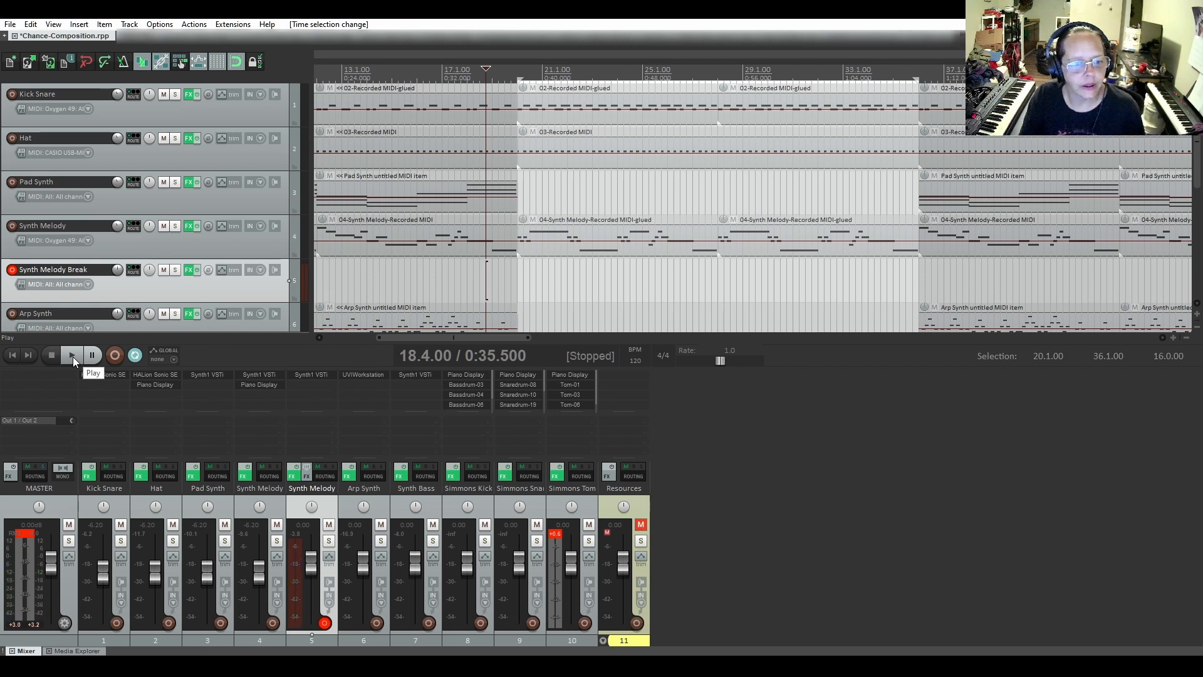
Place the edit cursor at 20.1.00 on the Synth Melody Break track and remove the time selection with repeat turned off.
{"action": "left_click", "coordinate": [517, 172]}
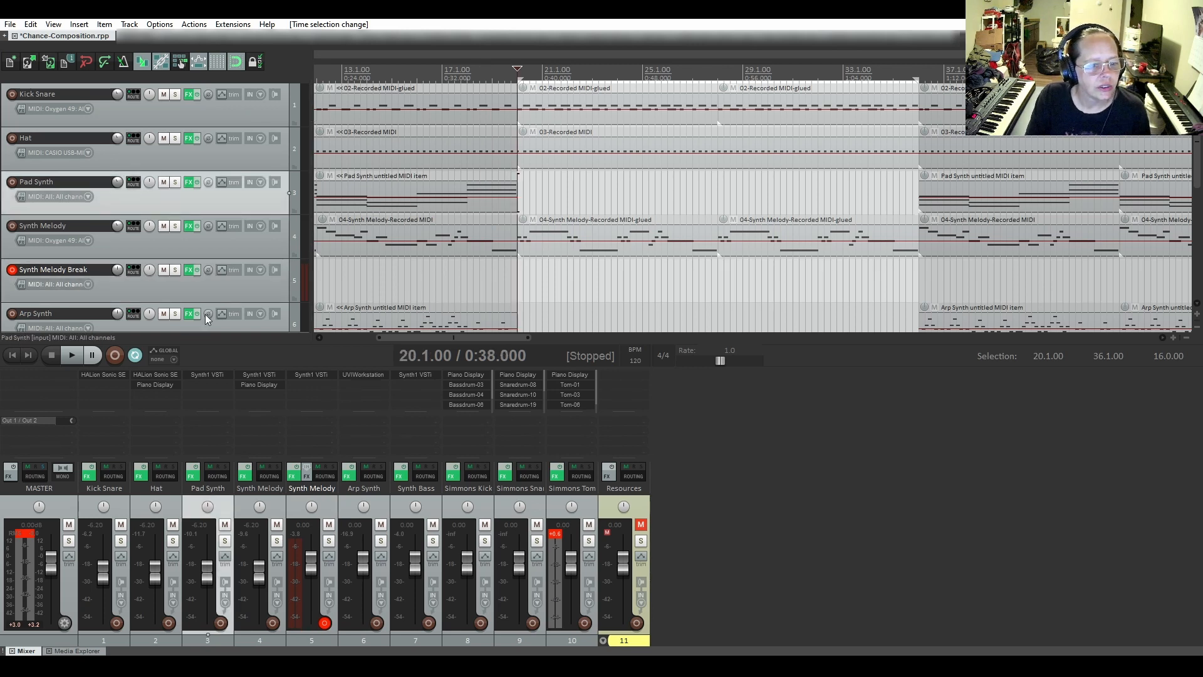
{"action": "left_click", "coordinate": [516, 279]}
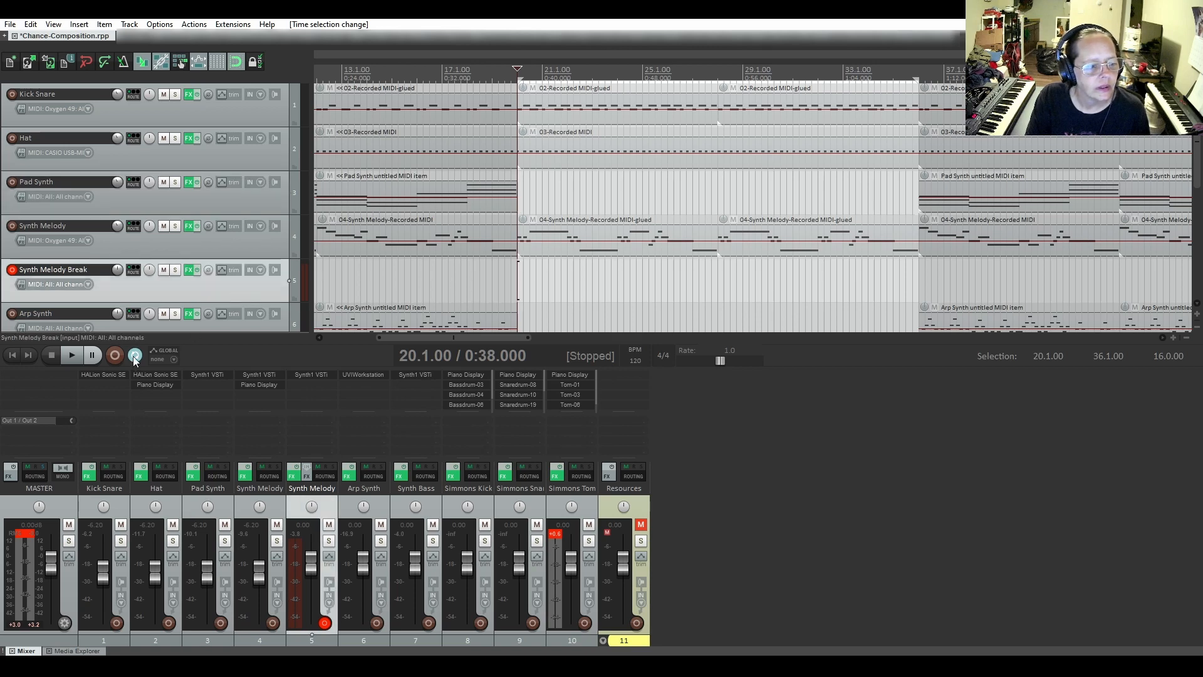
{"action": "key", "text": "Escape"}
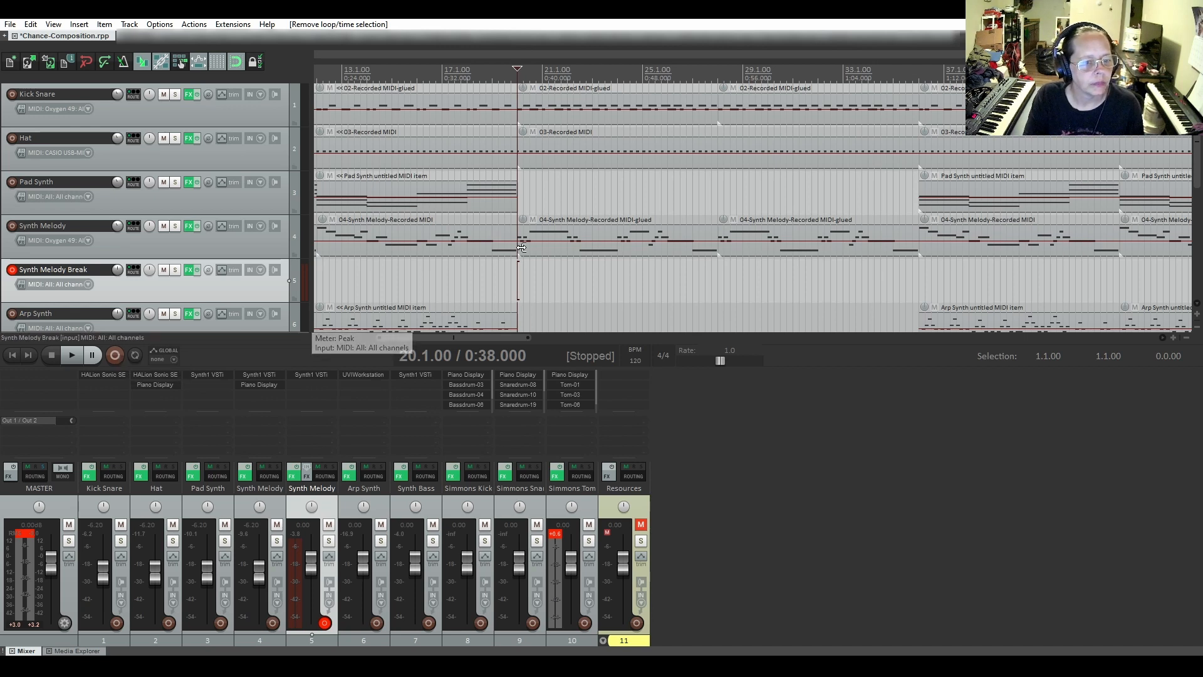
{"action": "right_click", "coordinate": [12, 272]}
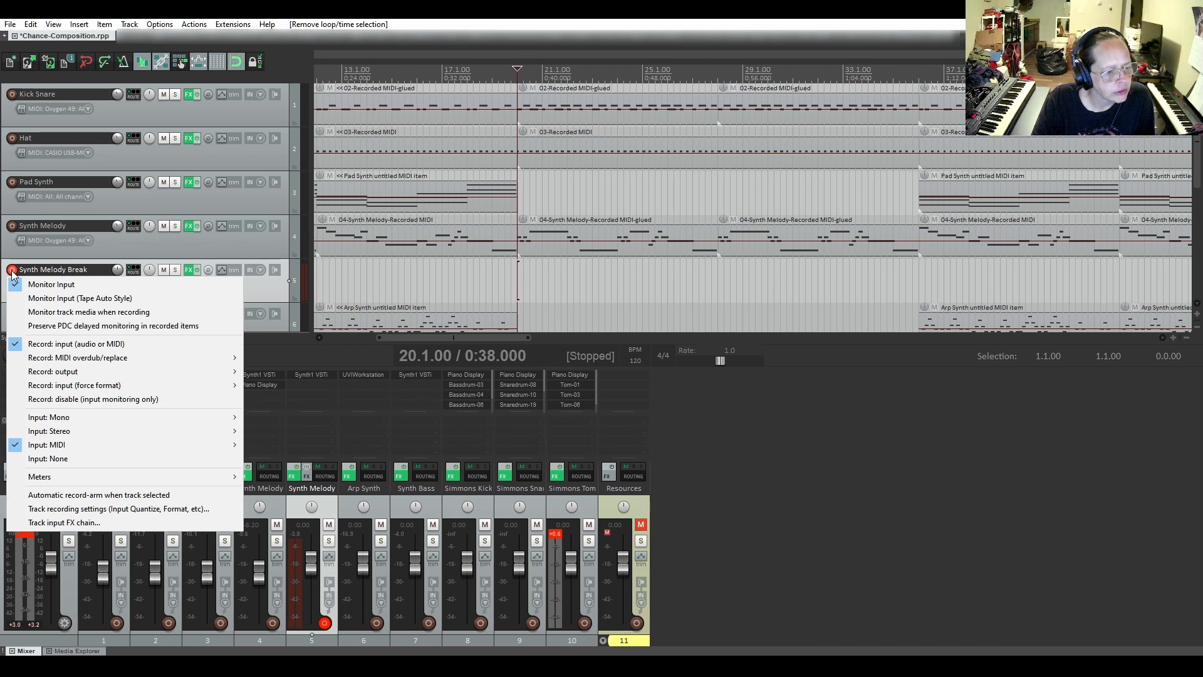
{"action": "left_click", "coordinate": [333, 349]}
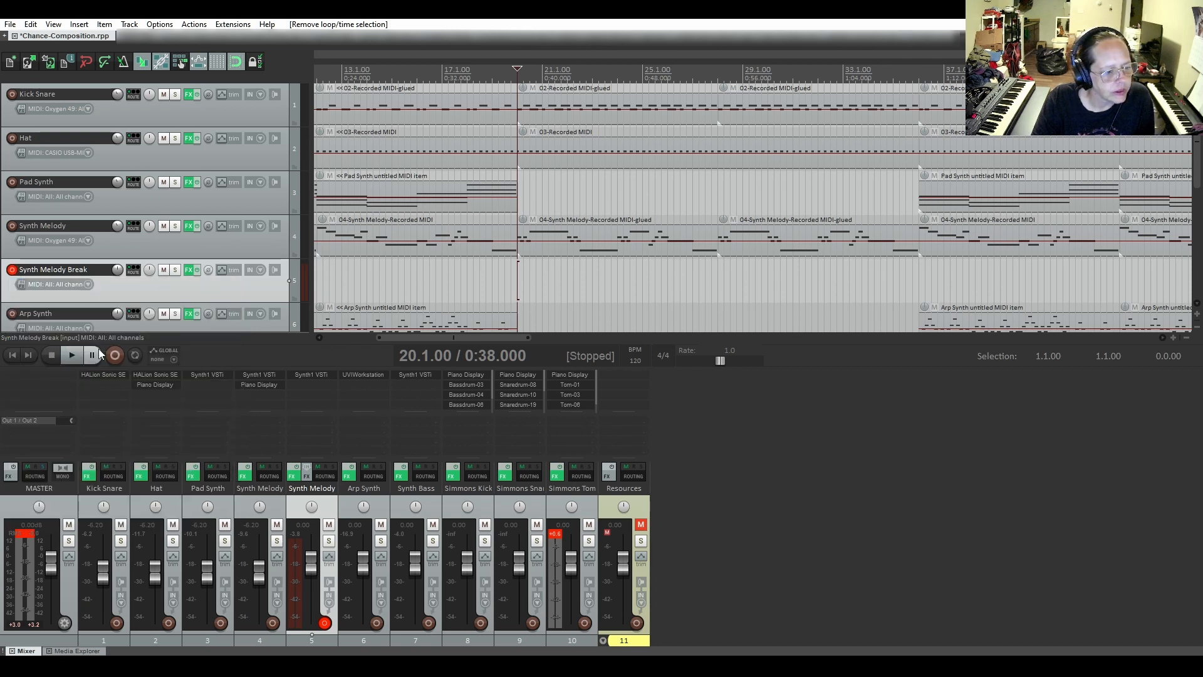
{"action": "right_click", "coordinate": [117, 359]}
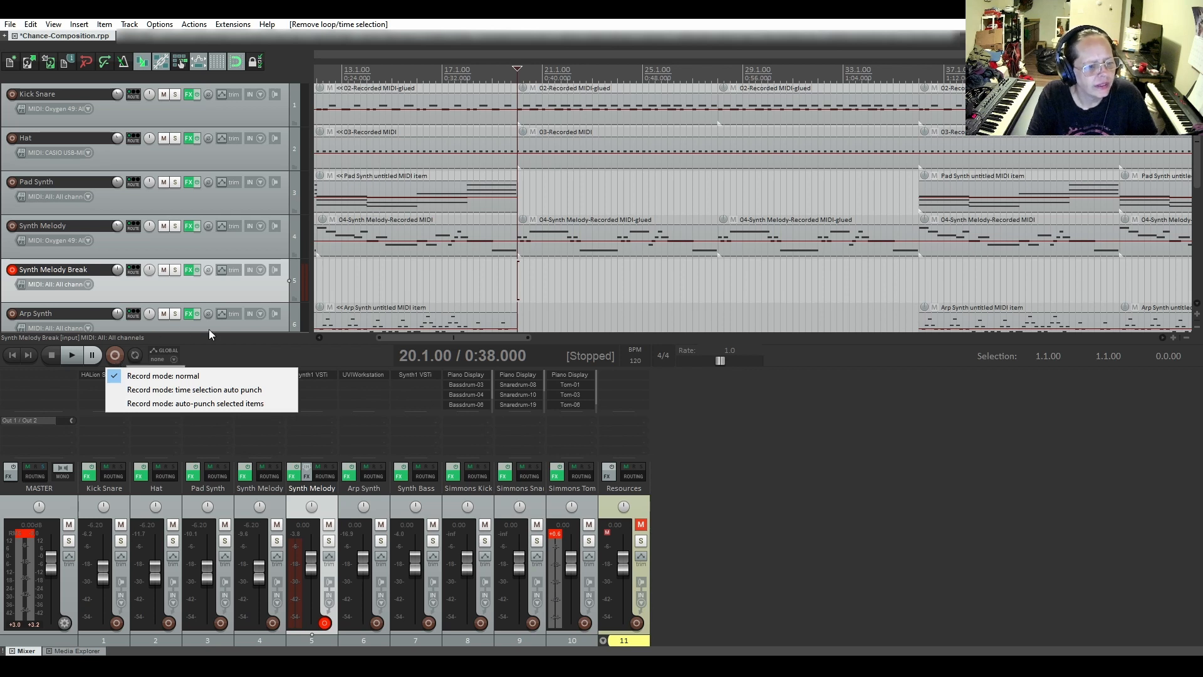
{"action": "left_click", "coordinate": [244, 349]}
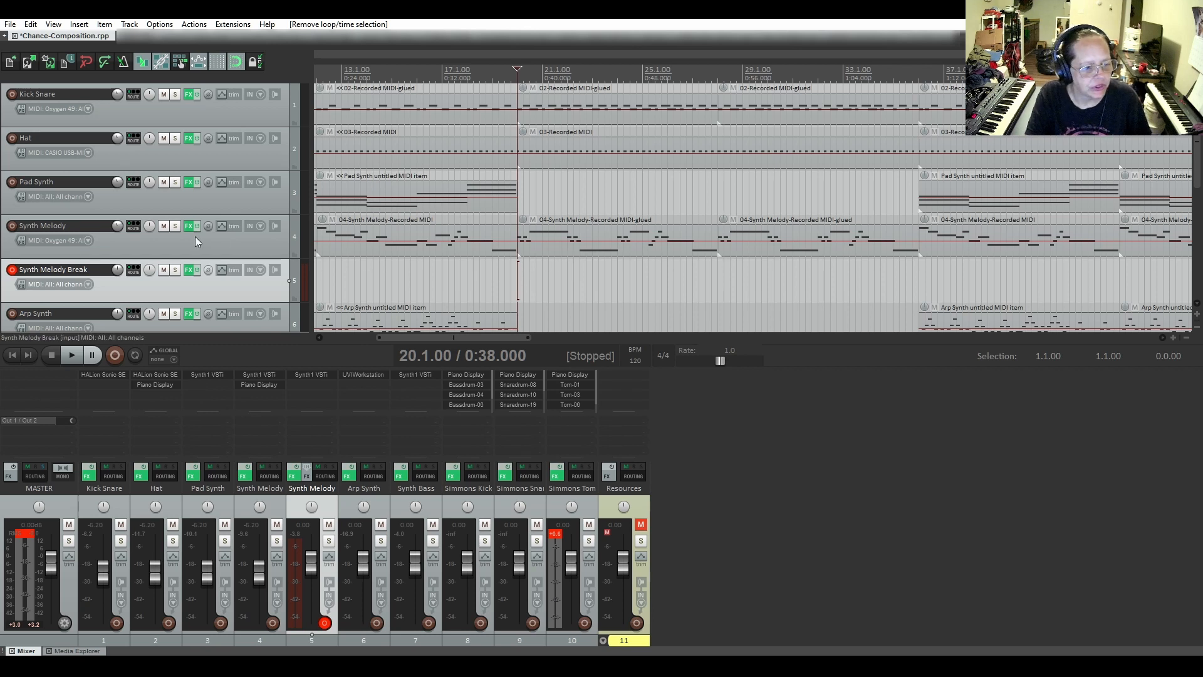
{"action": "left_click", "coordinate": [92, 354]}
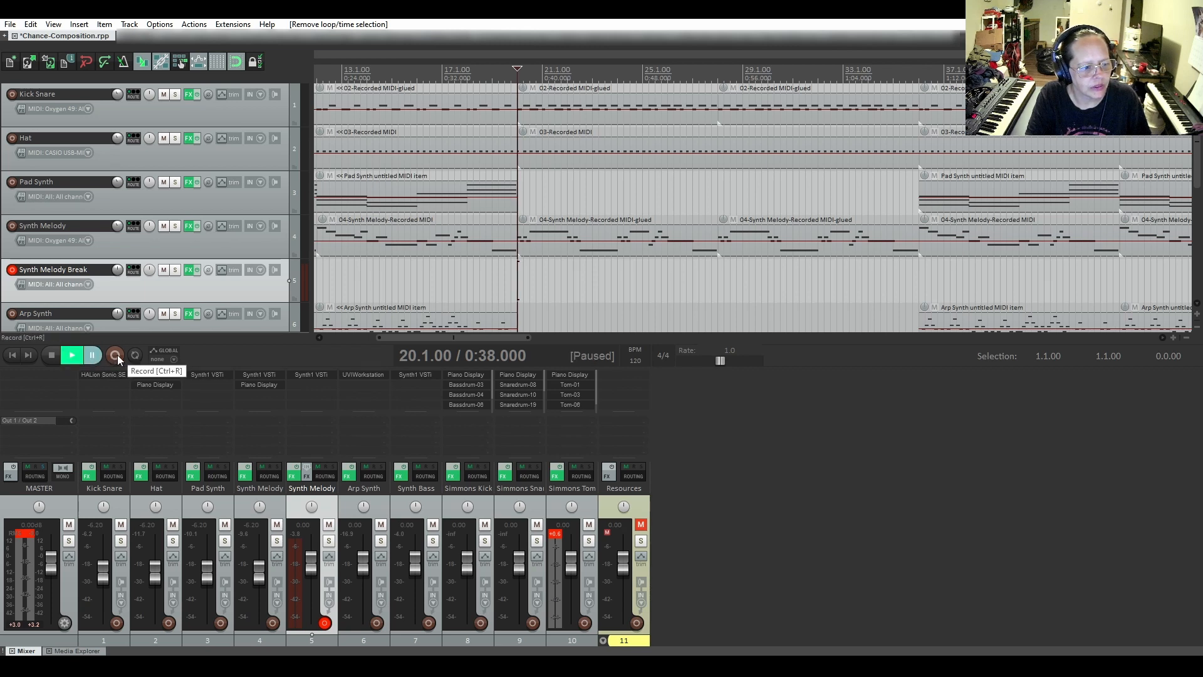
{"action": "left_click", "coordinate": [116, 355]}
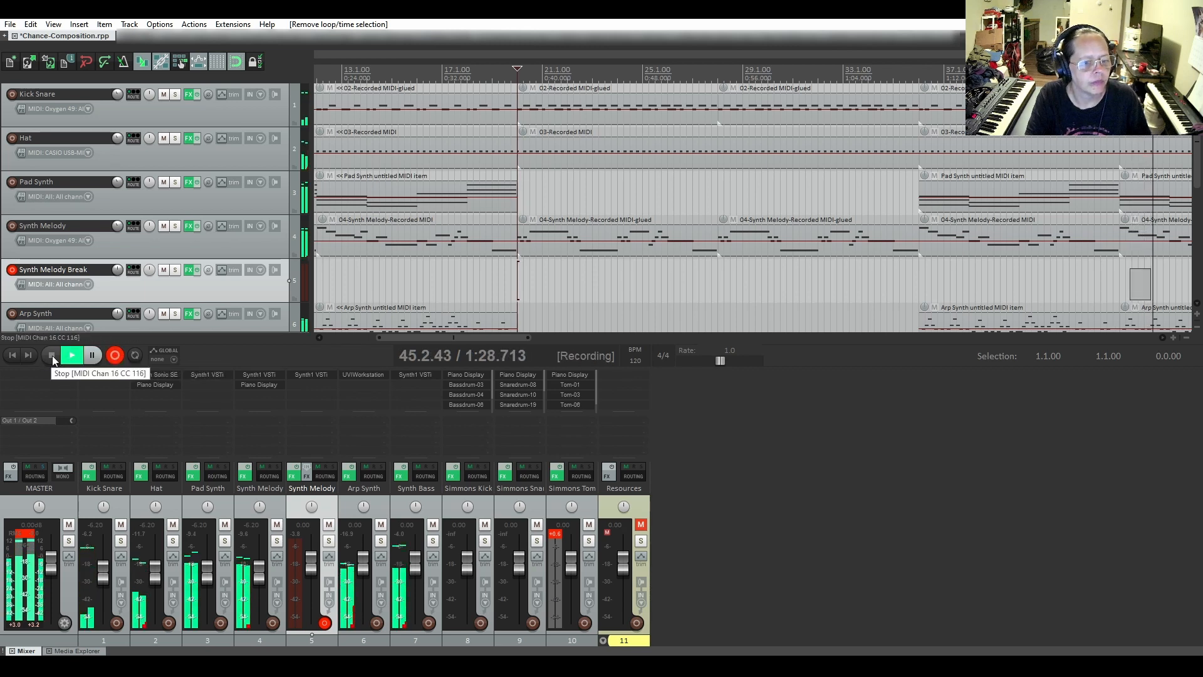
{"action": "left_click", "coordinate": [55, 354]}
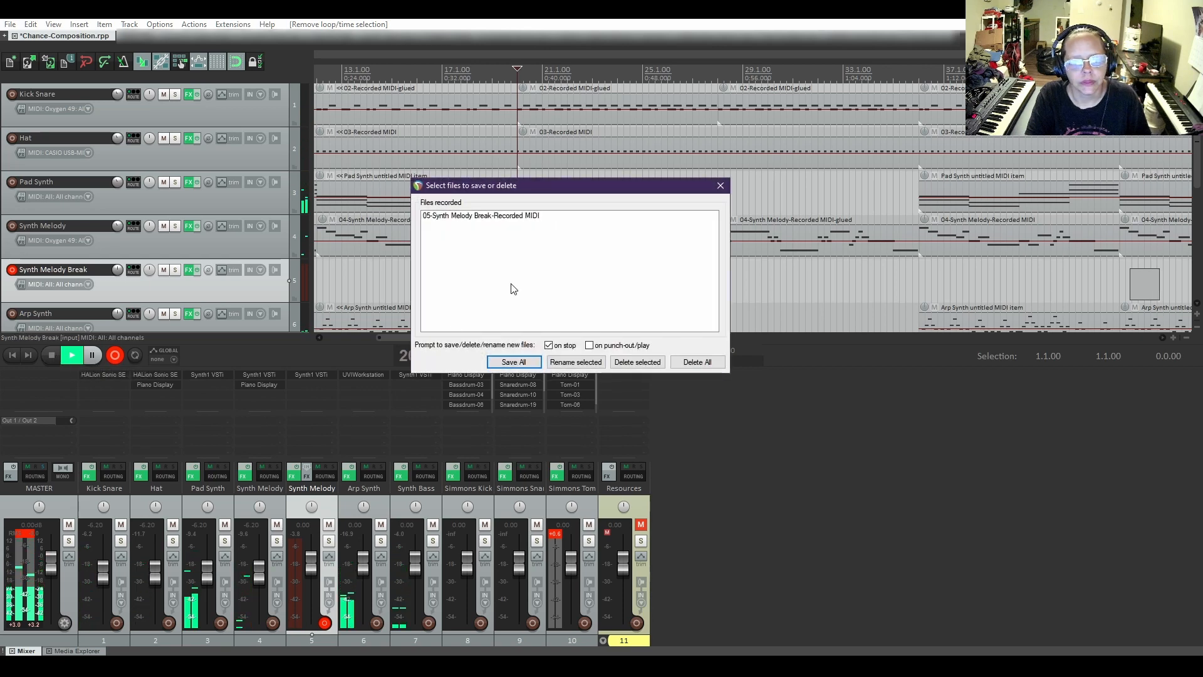
{"action": "left_click", "coordinate": [692, 363]}
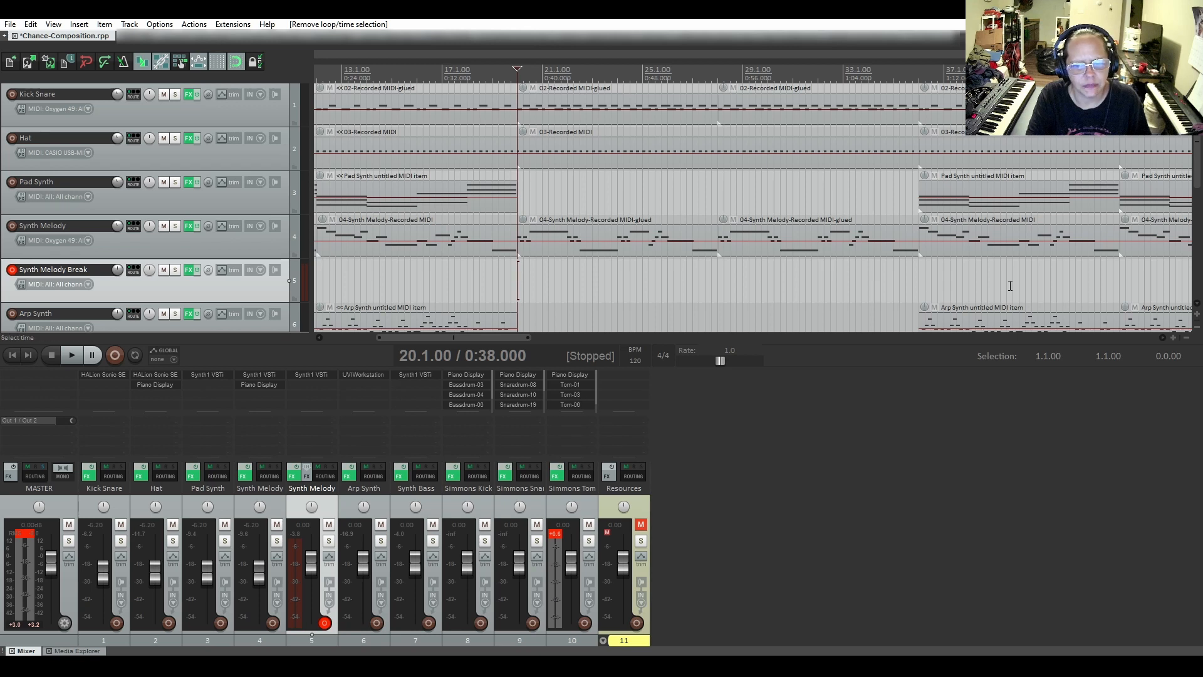
Record the MIDI melody on the Synth Melody Break track from 20.1.00 to just past bar 36 and save the recorded take.
{"action": "left_click", "coordinate": [114, 355]}
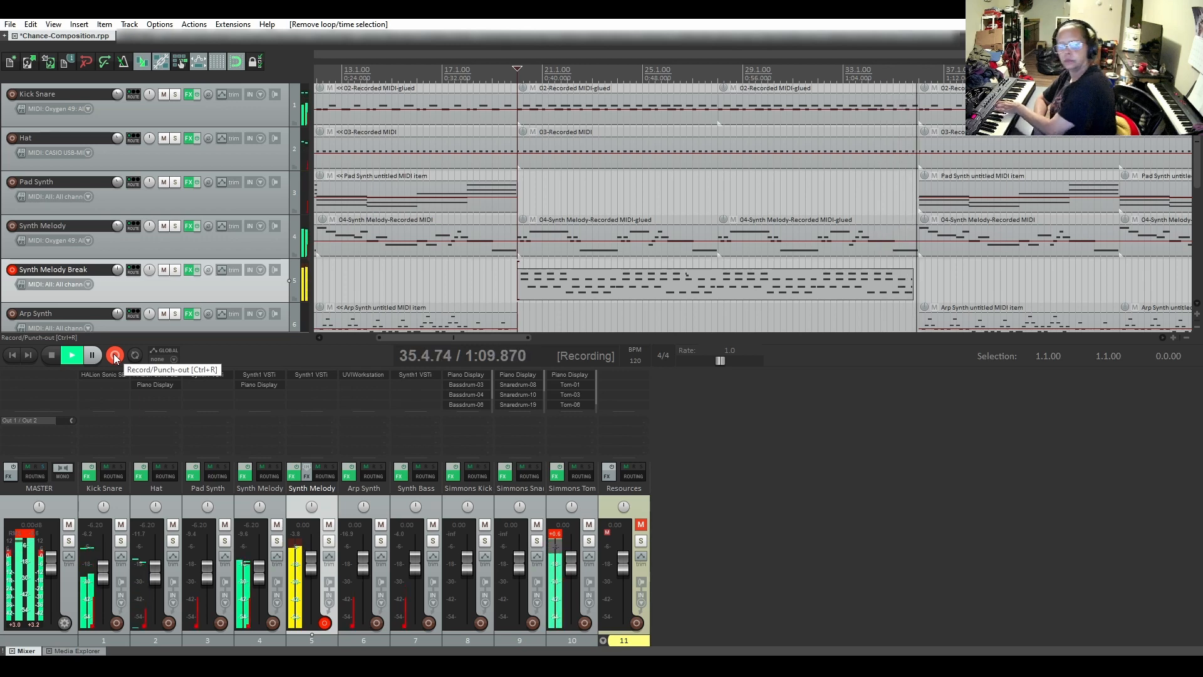
{"action": "left_click", "coordinate": [114, 356]}
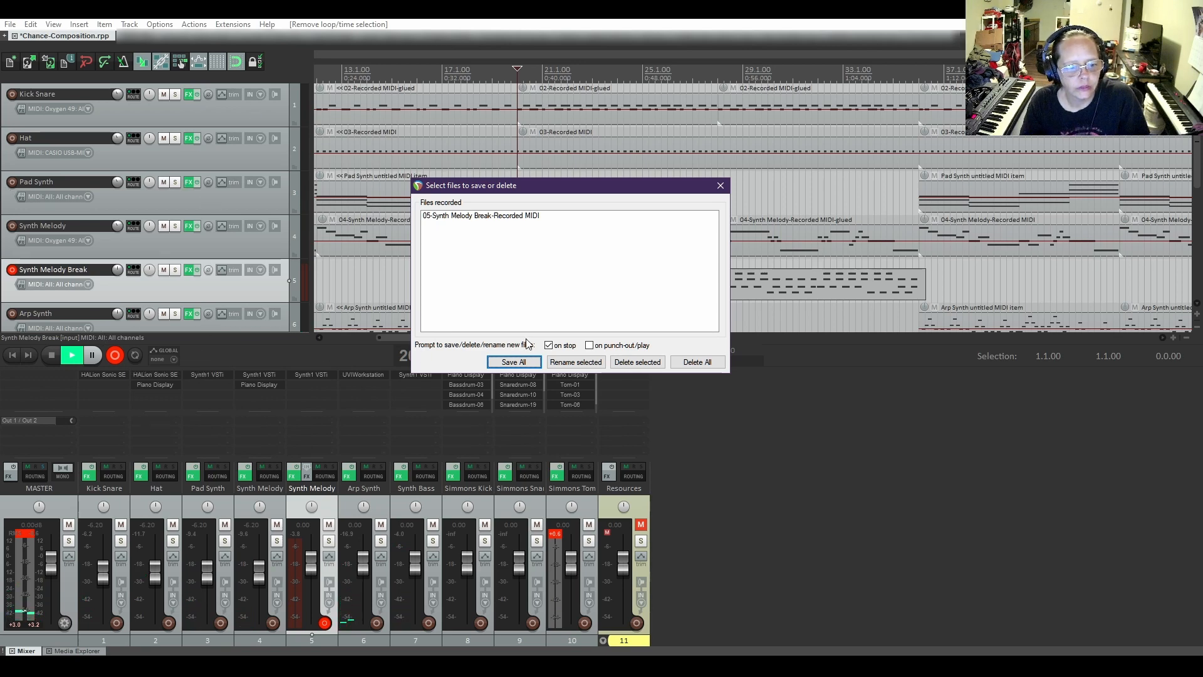
{"action": "left_click", "coordinate": [510, 362]}
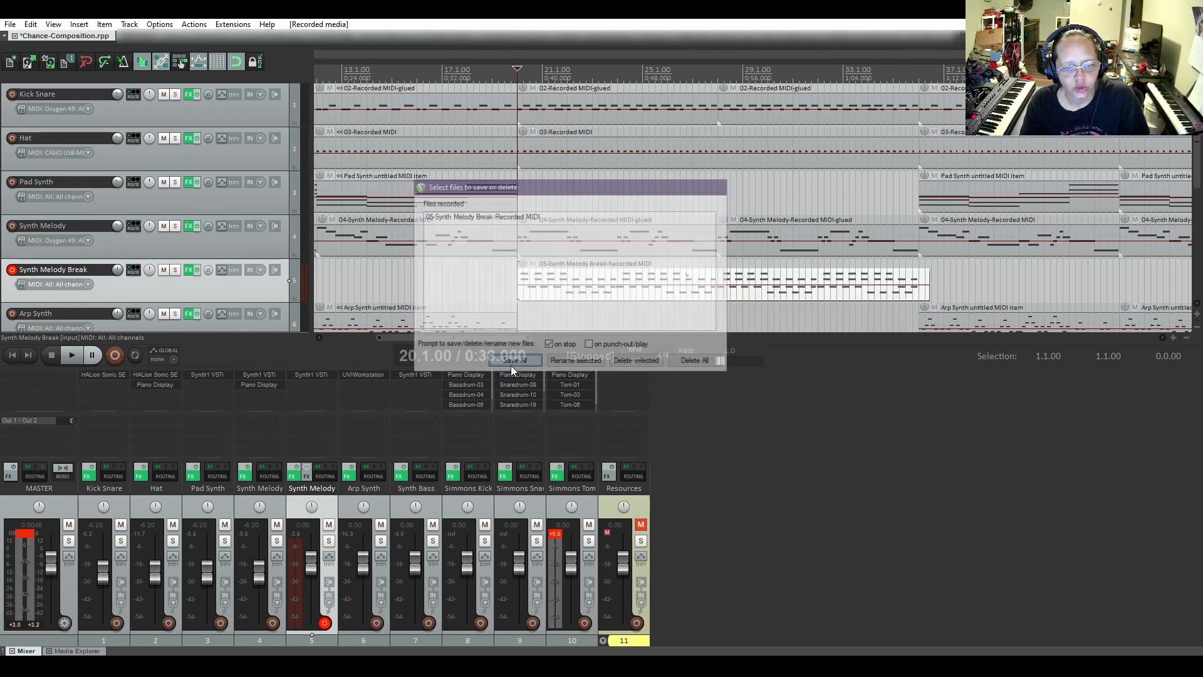
Open the recorded Synth Melody Break take in the MIDI editor and play its opening from the start of bar 20.
{"action": "double_click", "coordinate": [524, 292]}
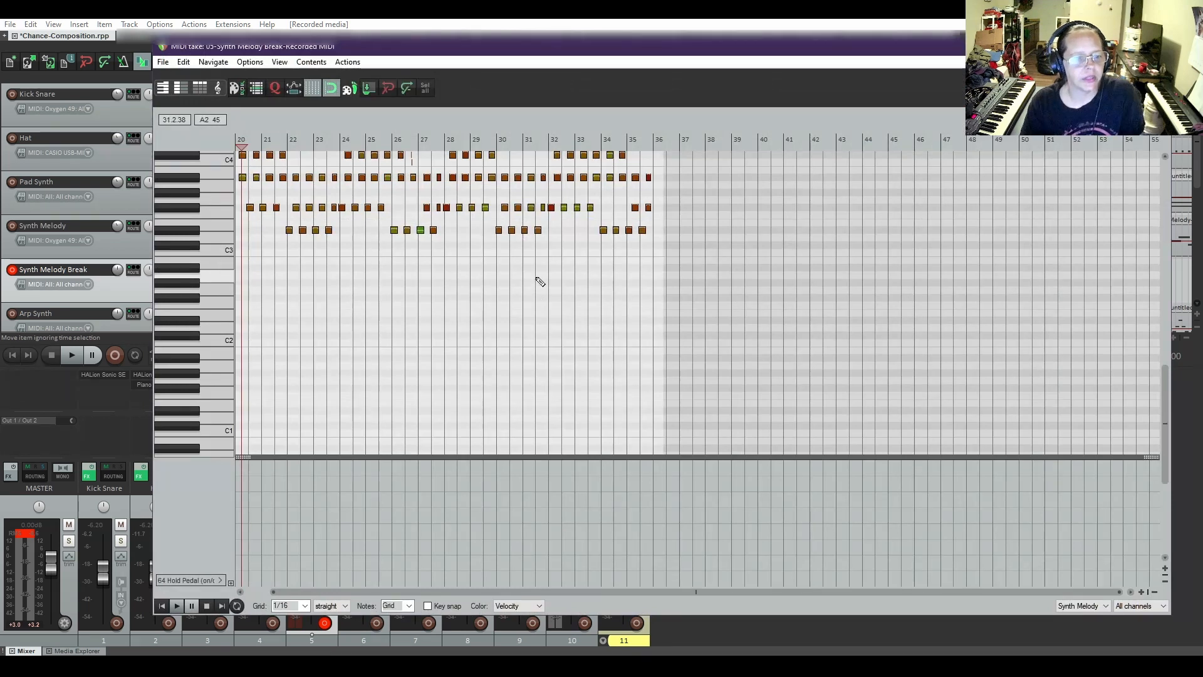
{"action": "scroll", "coordinate": [433, 251], "scroll_direction": "up", "scroll_amount": 2}
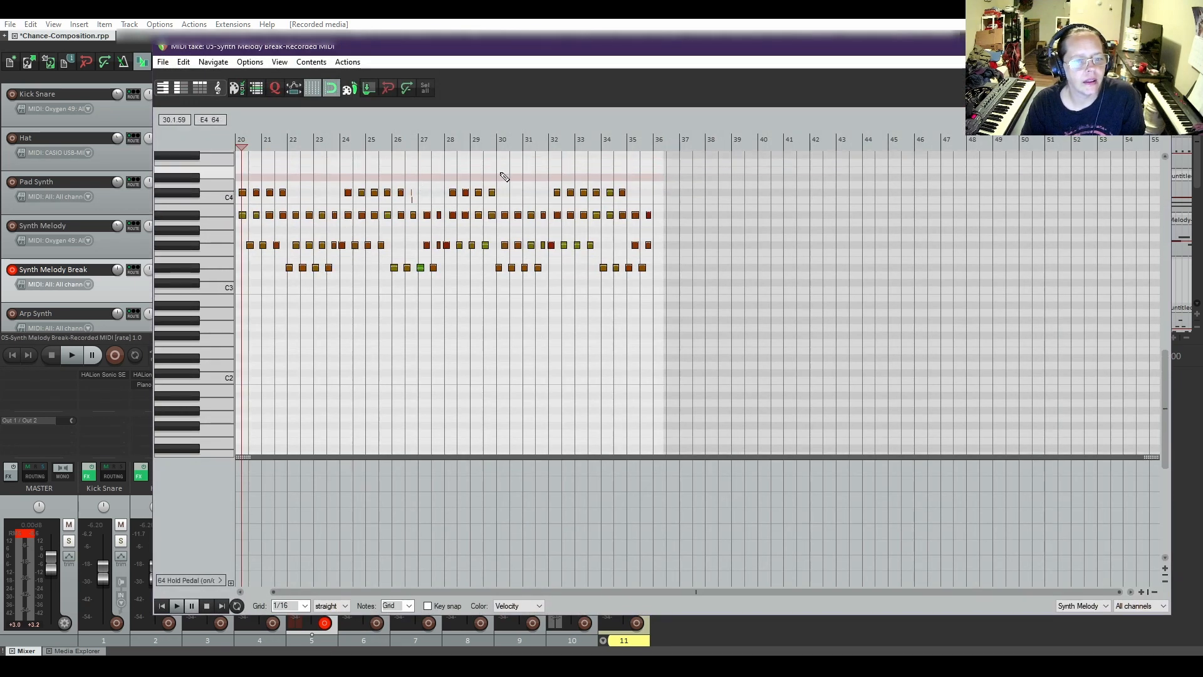
{"action": "left_click_drag", "start_coordinate": [449, 592], "coordinate": [396, 595]}
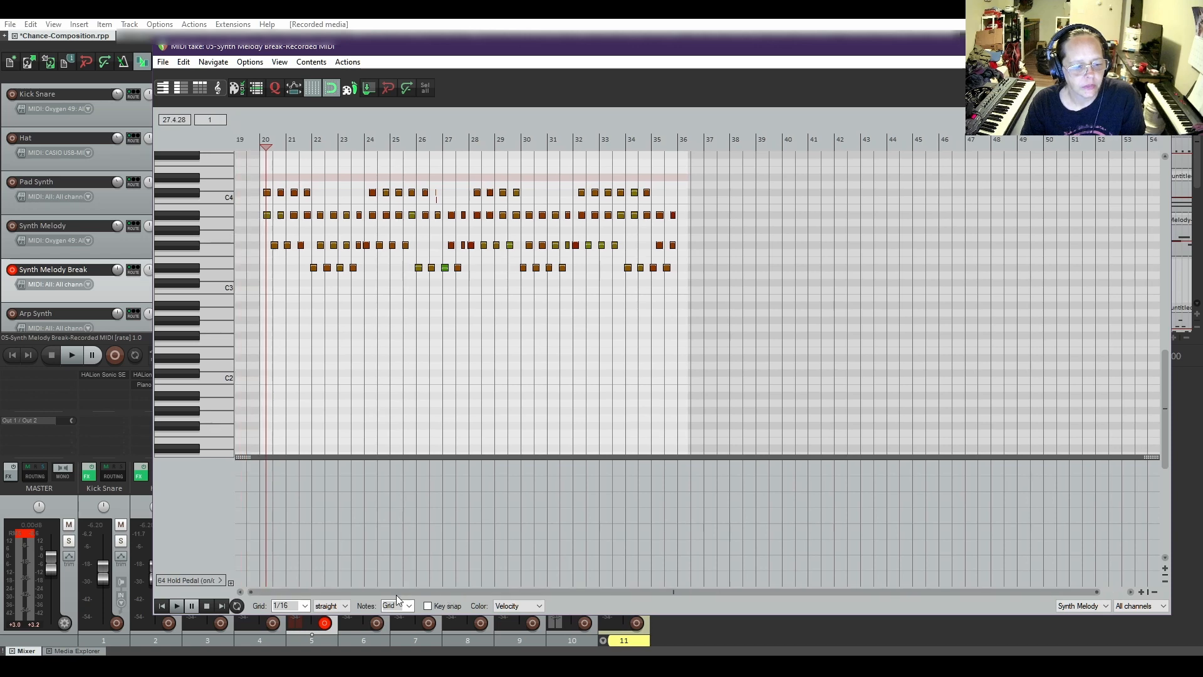
{"action": "scroll", "coordinate": [405, 314], "scroll_direction": "up", "scroll_amount": 5}
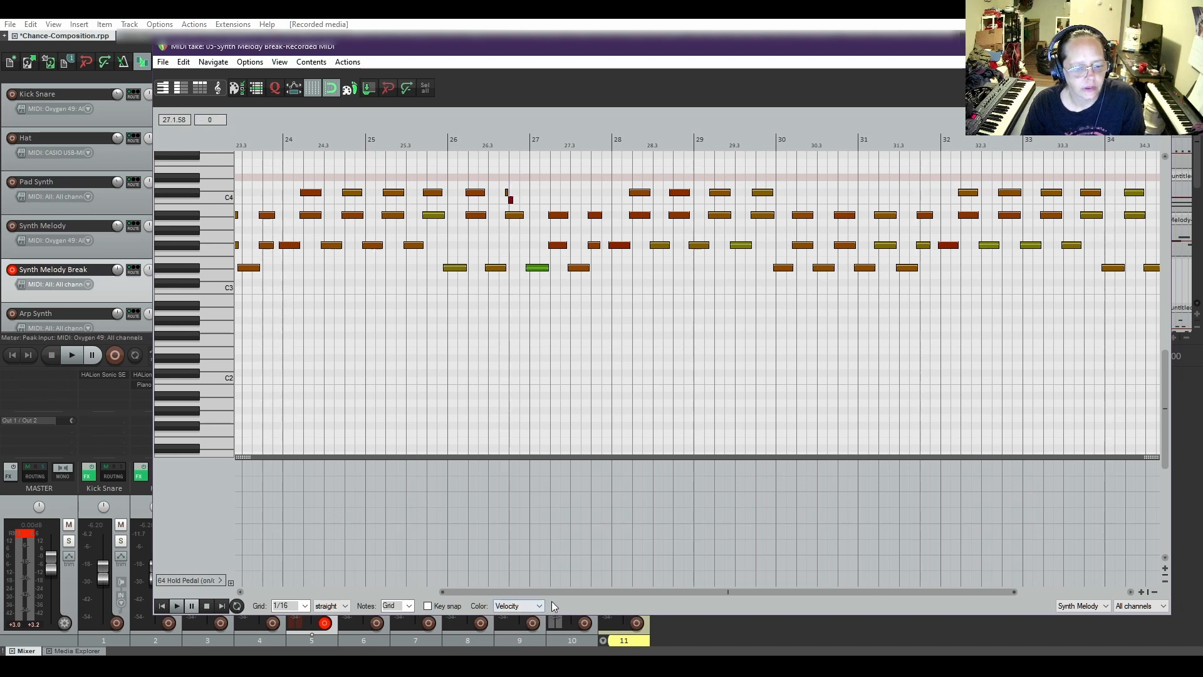
{"action": "left_click_drag", "start_coordinate": [542, 589], "coordinate": [344, 582]}
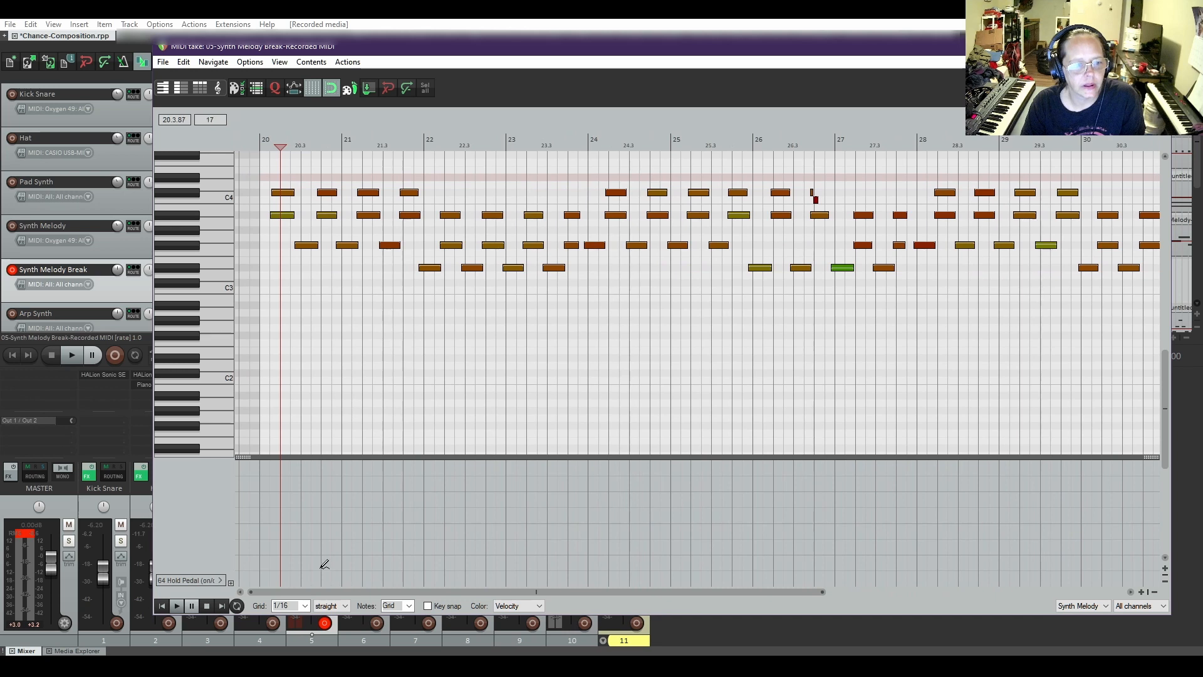
{"action": "left_click", "coordinate": [262, 142]}
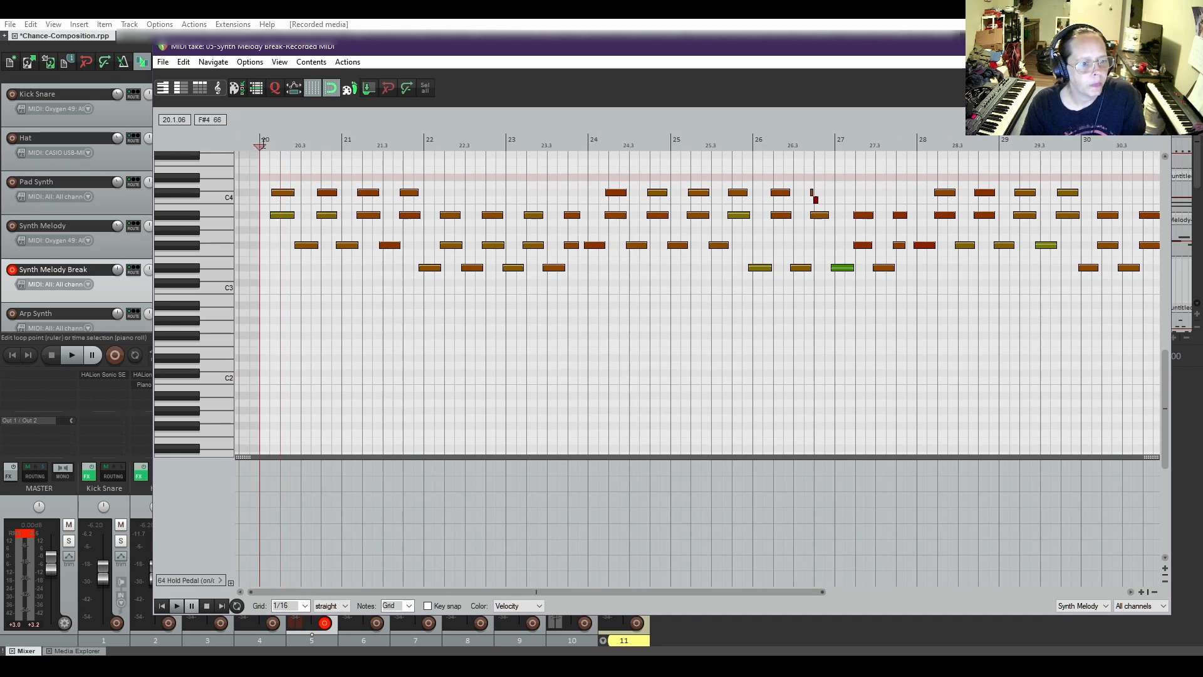
{"action": "key", "text": "space"}
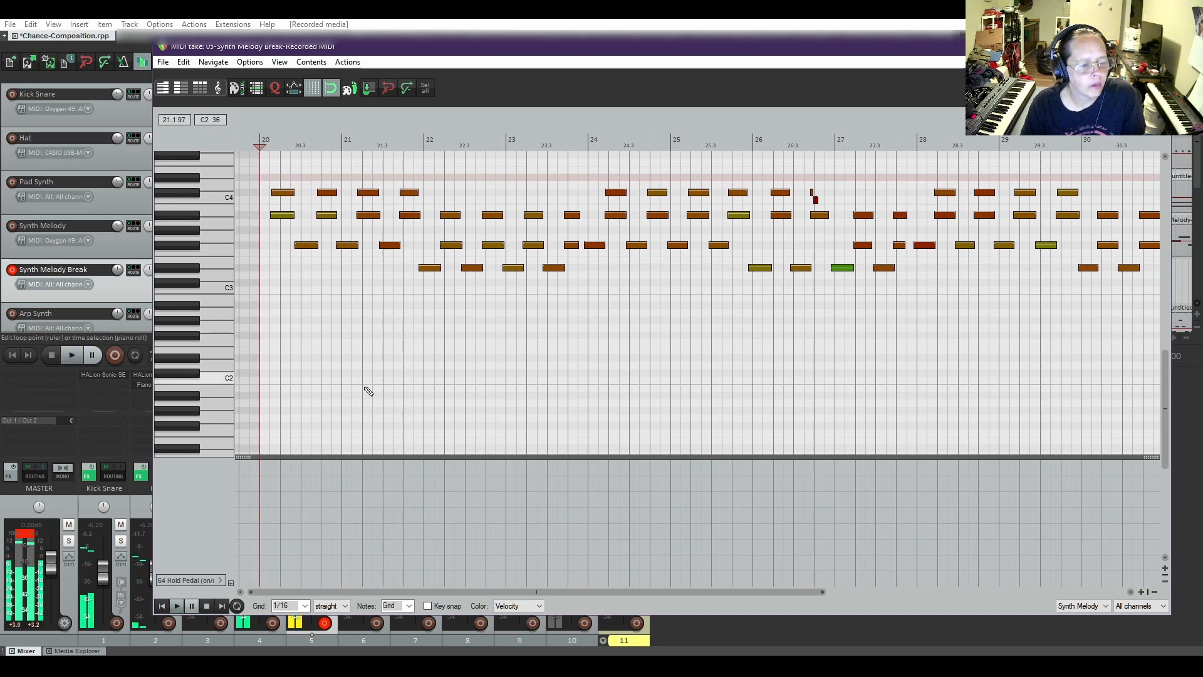
{"action": "key", "text": "space"}
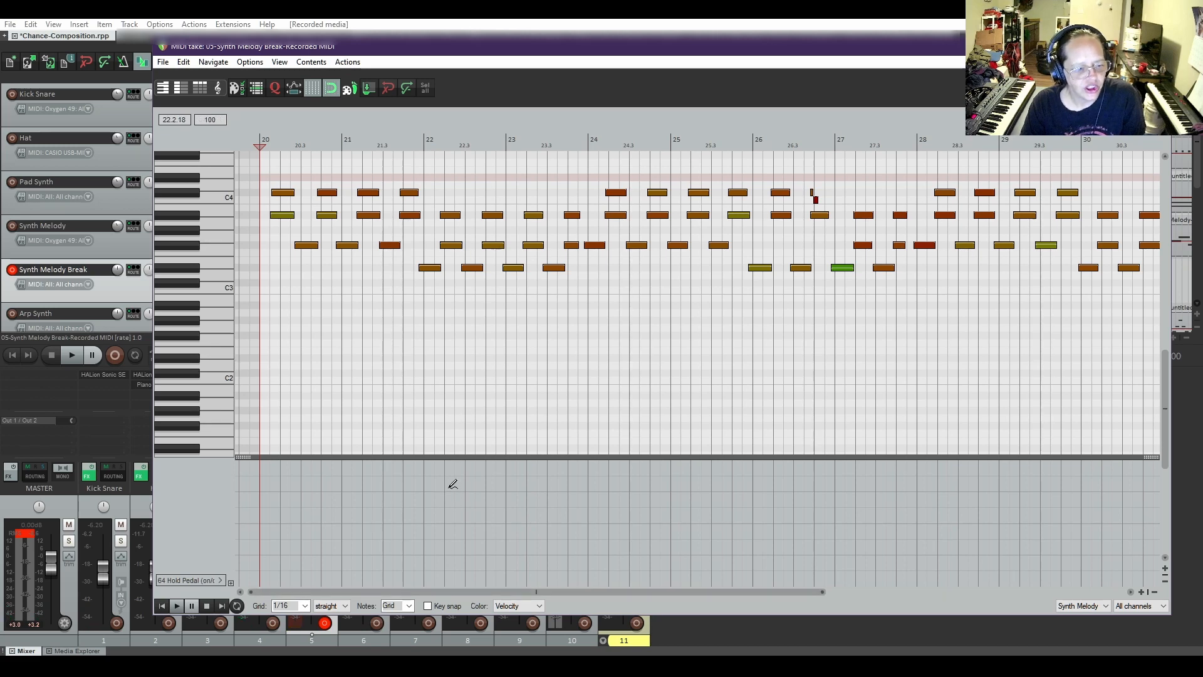
Insert a short F#3 note at the start of bar 20 and play the passage to check it.
{"action": "left_click_drag", "start_coordinate": [867, 52], "coordinate": [958, 77]}
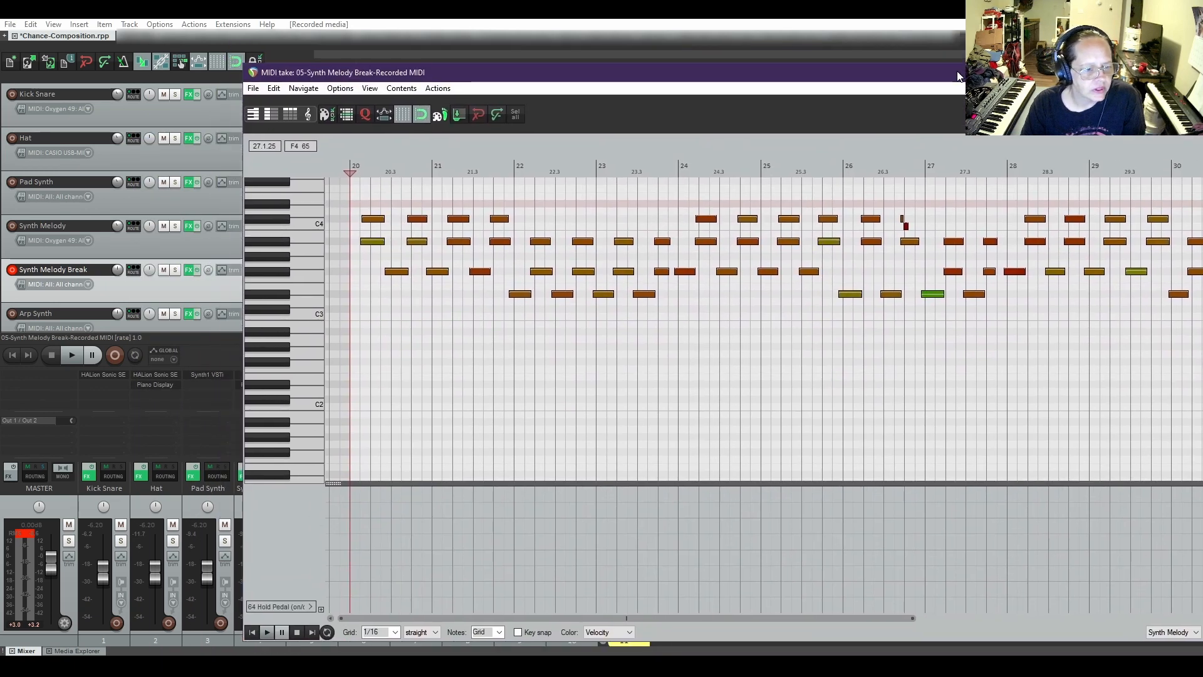
{"action": "left_click", "coordinate": [354, 276]}
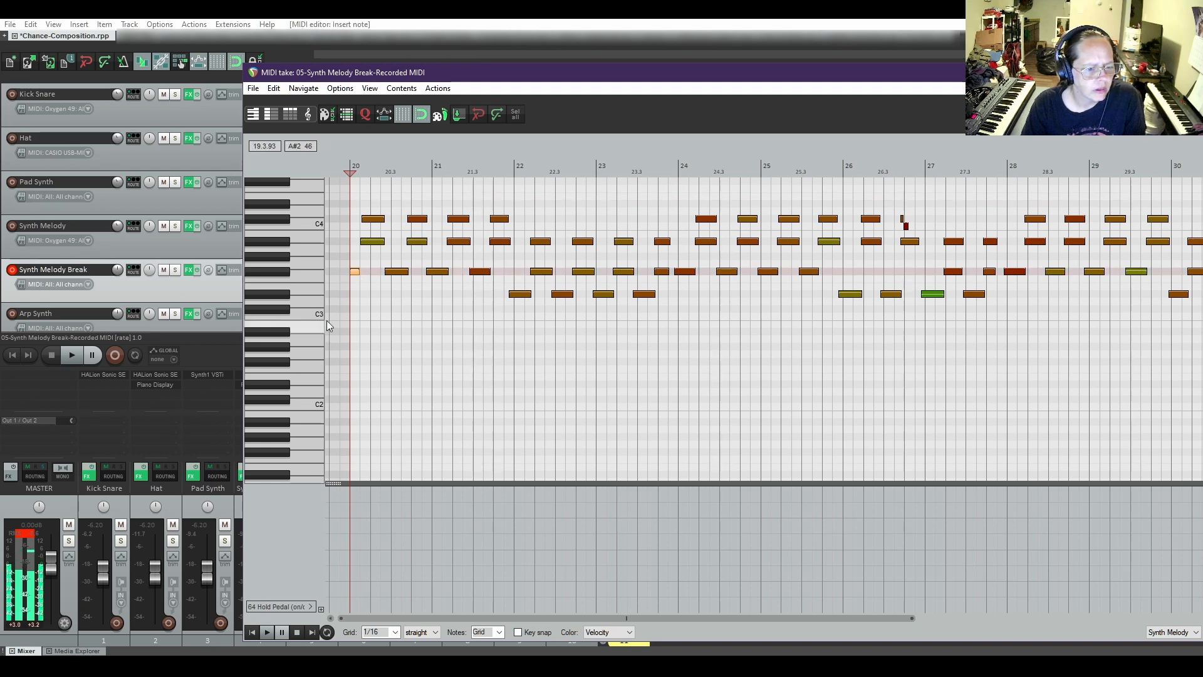
{"action": "key", "text": "space"}
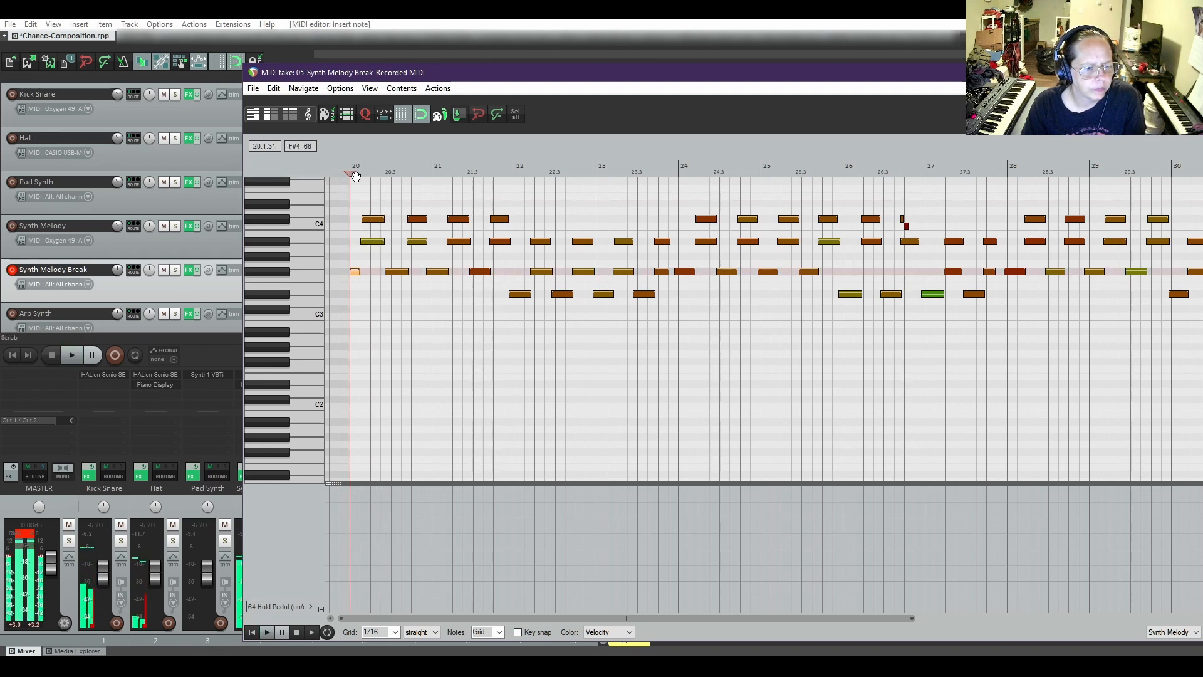
{"action": "key", "text": "space"}
Move the first C#4 and A#3 pair to beat 2 of bar 20 and the following F#3 to beat 3, checking by playback.
{"action": "left_click_drag", "start_coordinate": [375, 218], "coordinate": [381, 243]}
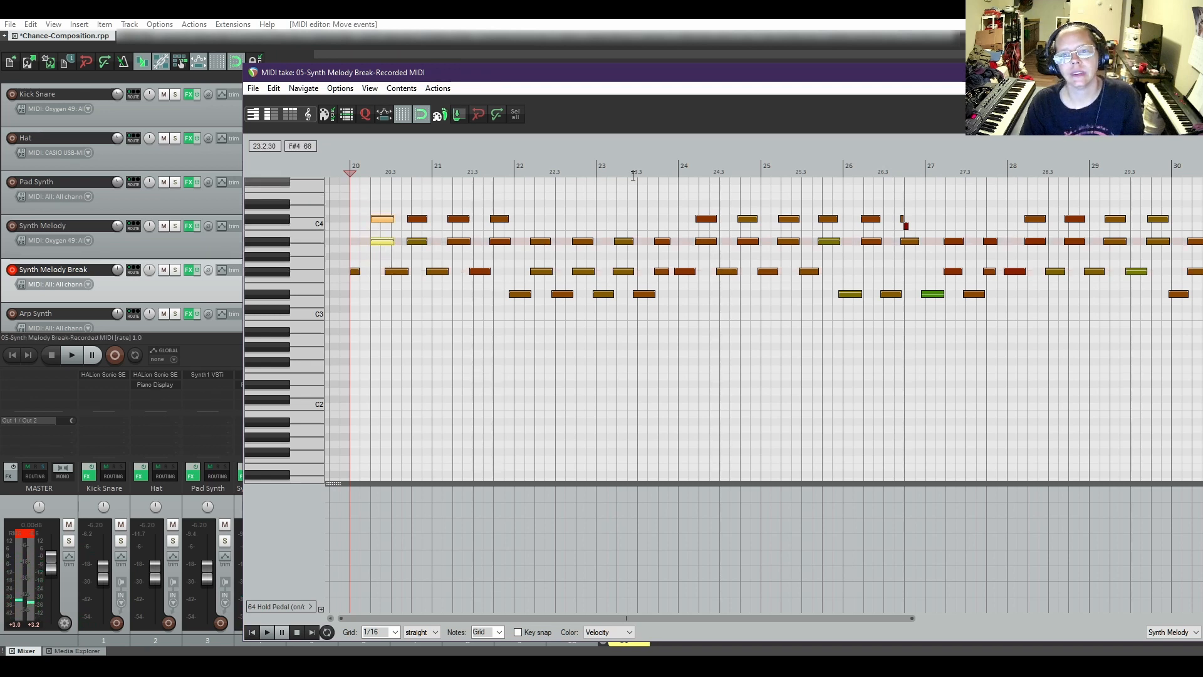
{"action": "key", "text": "space"}
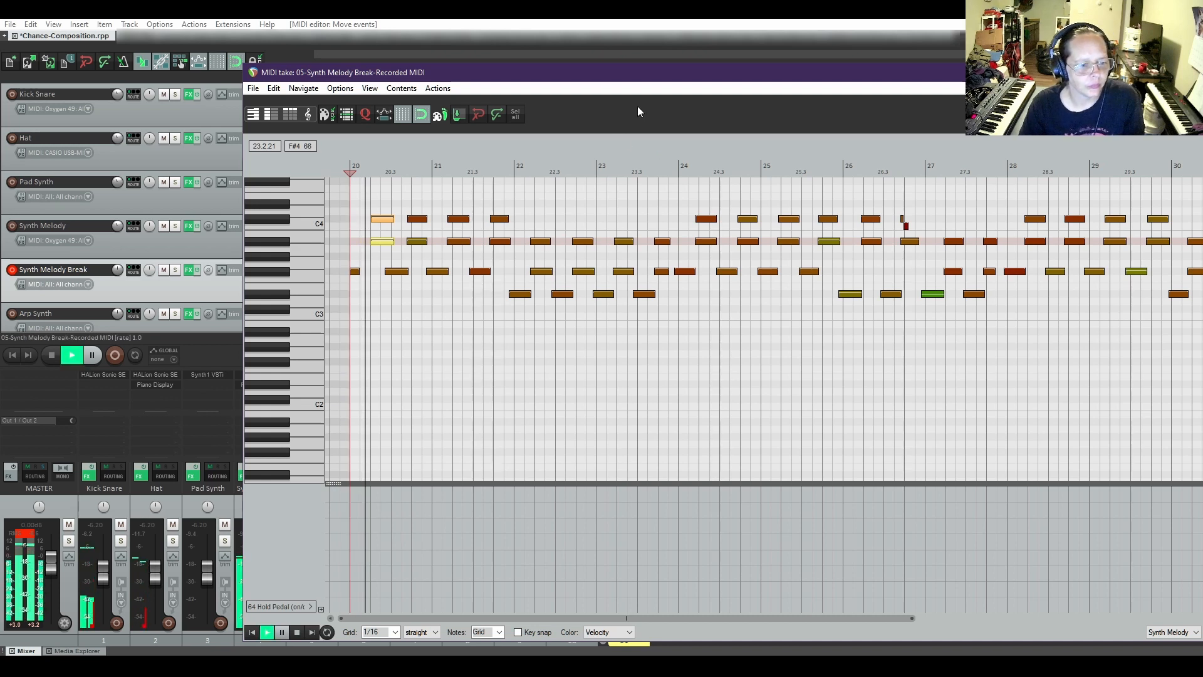
{"action": "left_click", "coordinate": [396, 272]}
{"action": "left_click_drag", "start_coordinate": [406, 277], "coordinate": [404, 277]}
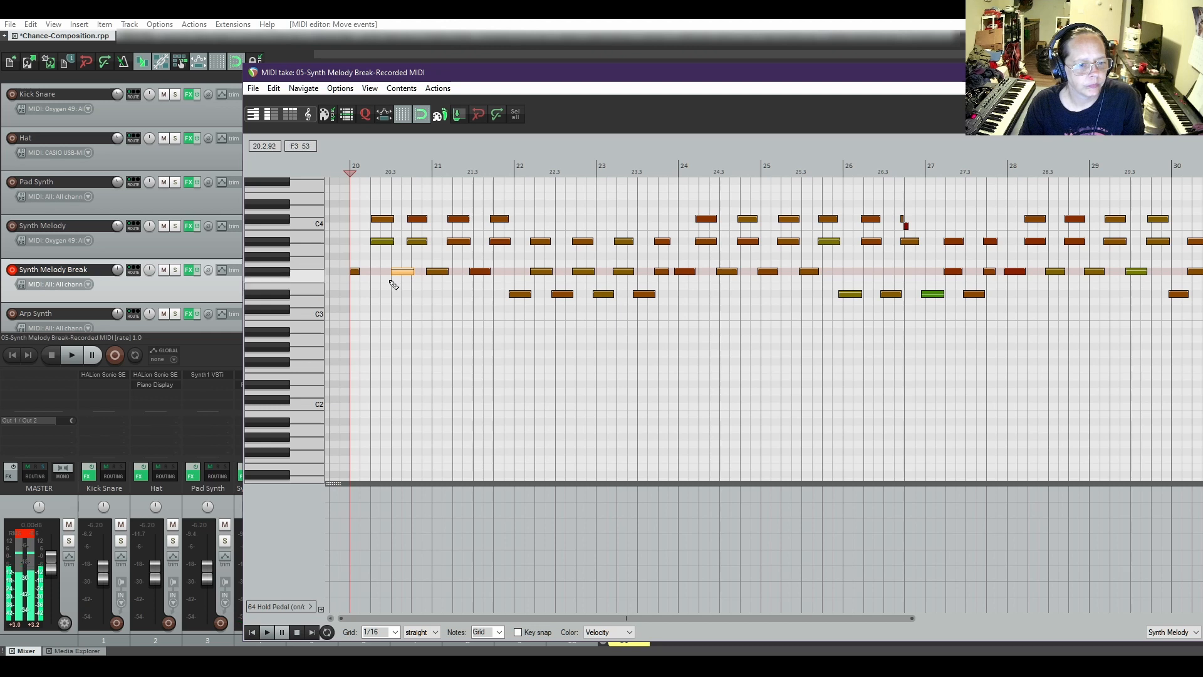
{"action": "key", "text": "space"}
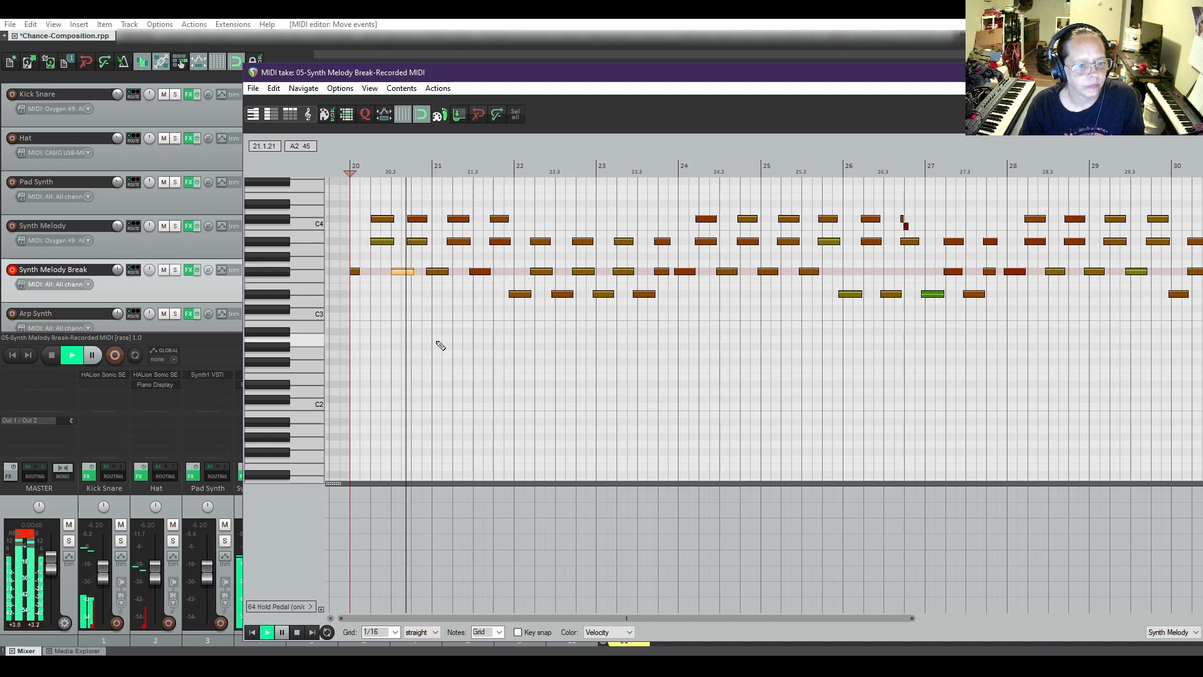
Move the second C#4 and A#3 pair to beat 4 of bar 20 and play the passage from the bar's start.
{"action": "left_click_drag", "start_coordinate": [405, 202], "coordinate": [431, 258]}
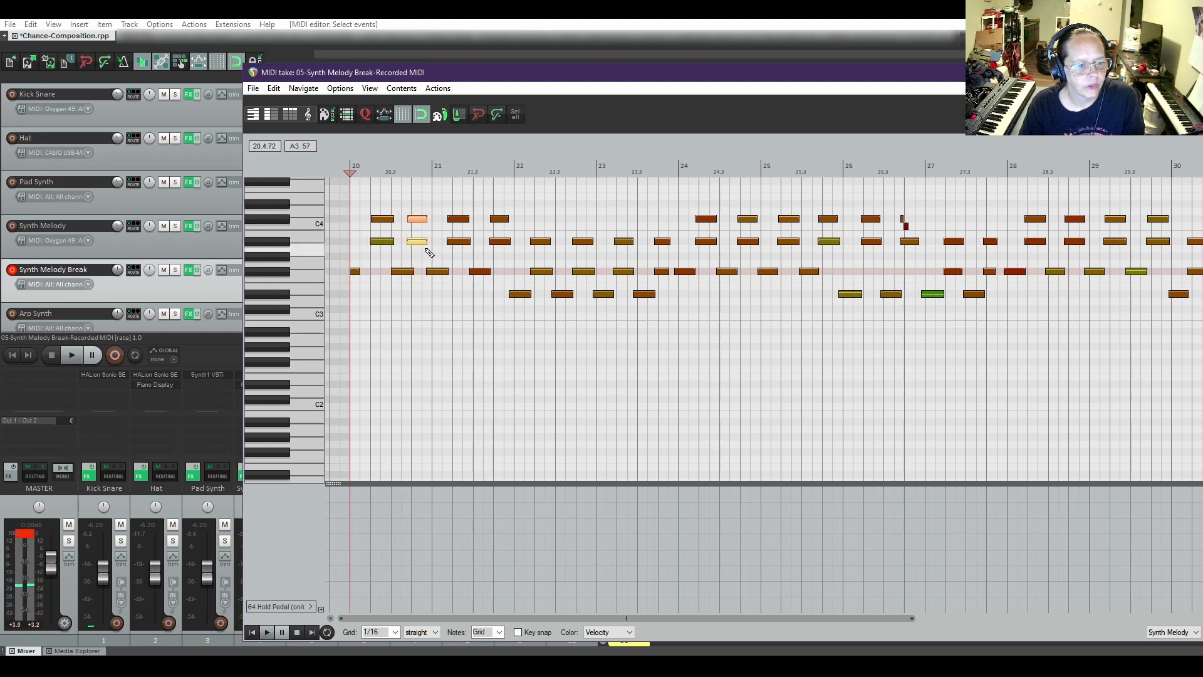
{"action": "left_click", "coordinate": [416, 242]}
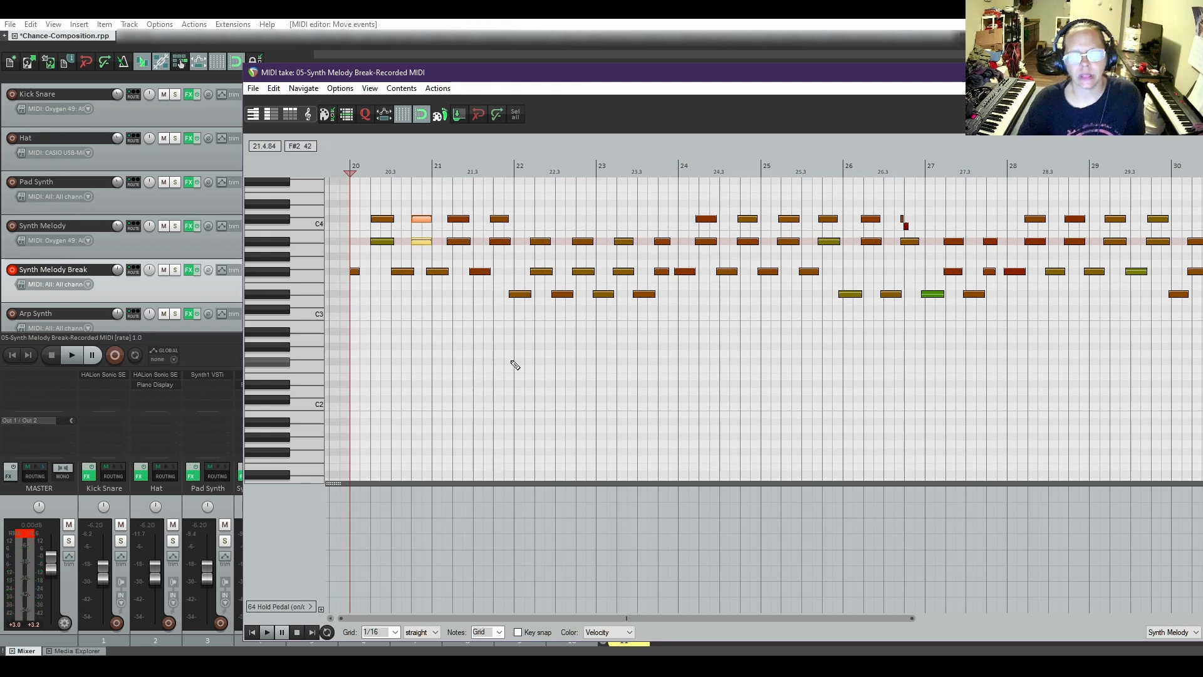
{"action": "key", "text": "space"}
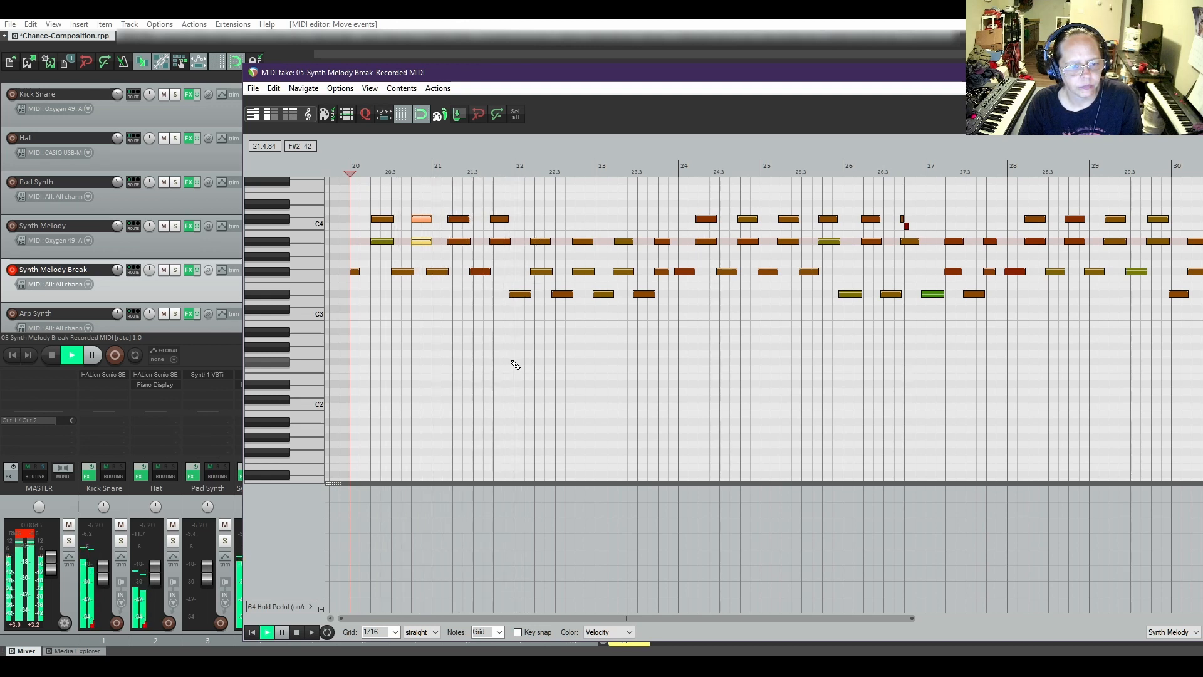
{"action": "key", "text": "space"}
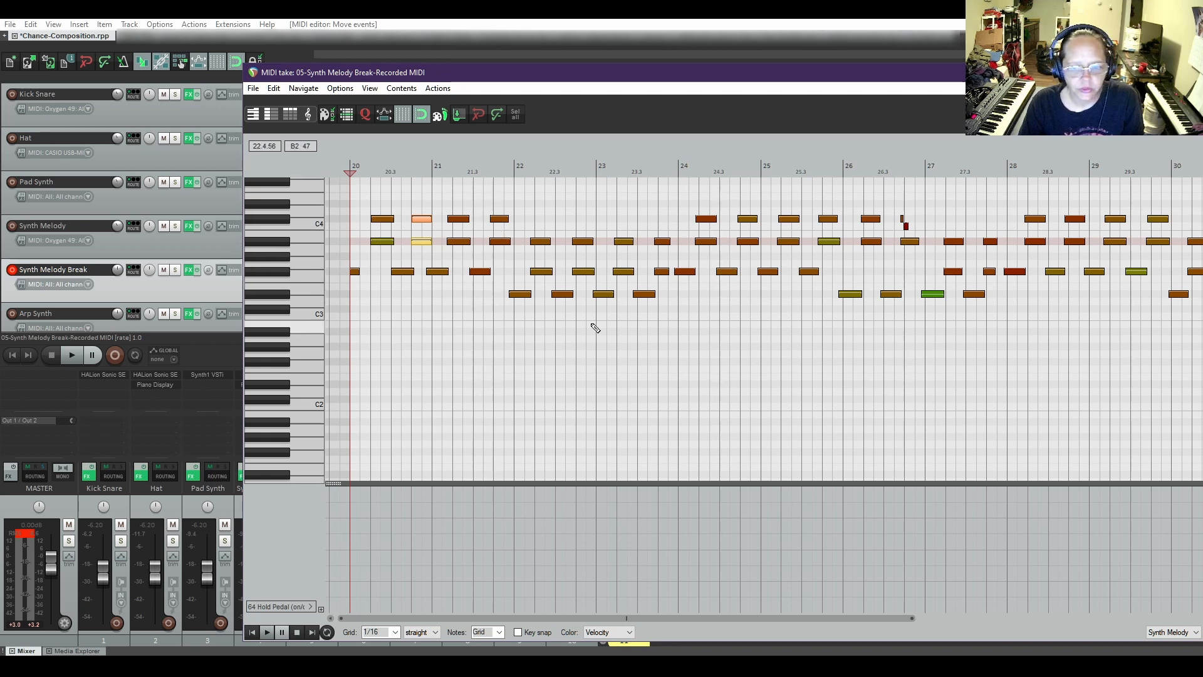
Shift the notes from bar 21 to early bar 24 slightly later so they start on beat 2, and align bar 21's last F#3 to beat 3.
{"action": "left_click_drag", "start_coordinate": [452, 200], "coordinate": [714, 339]}
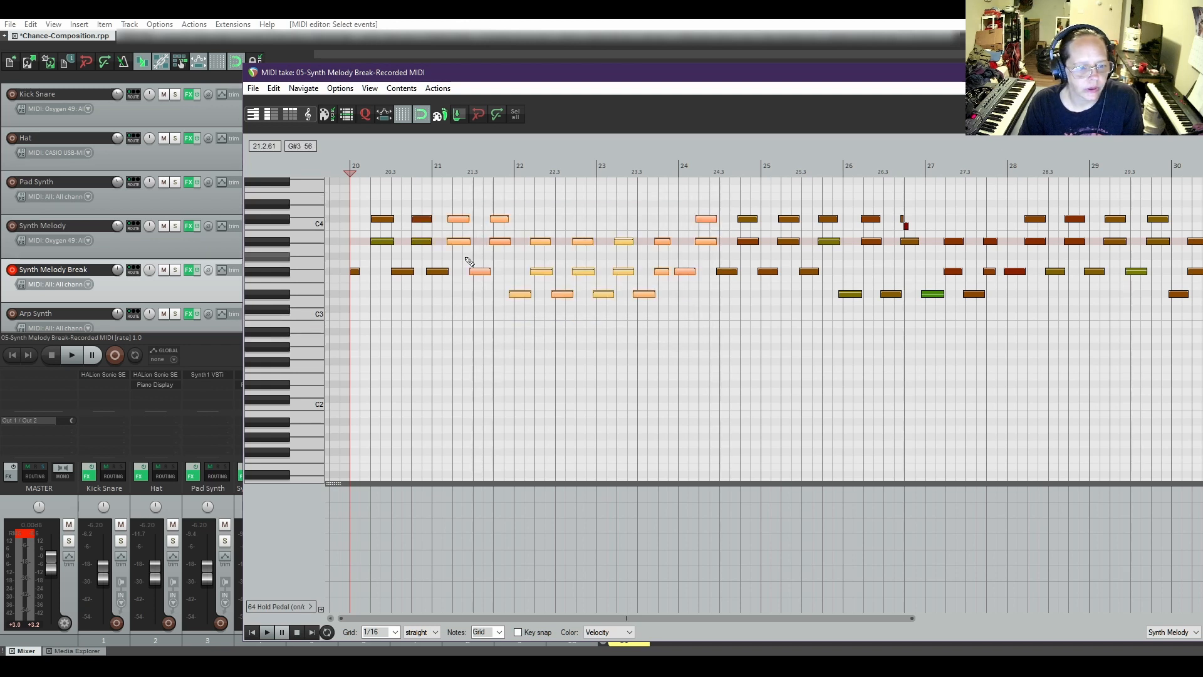
{"action": "left_click_drag", "start_coordinate": [456, 242], "coordinate": [462, 242]}
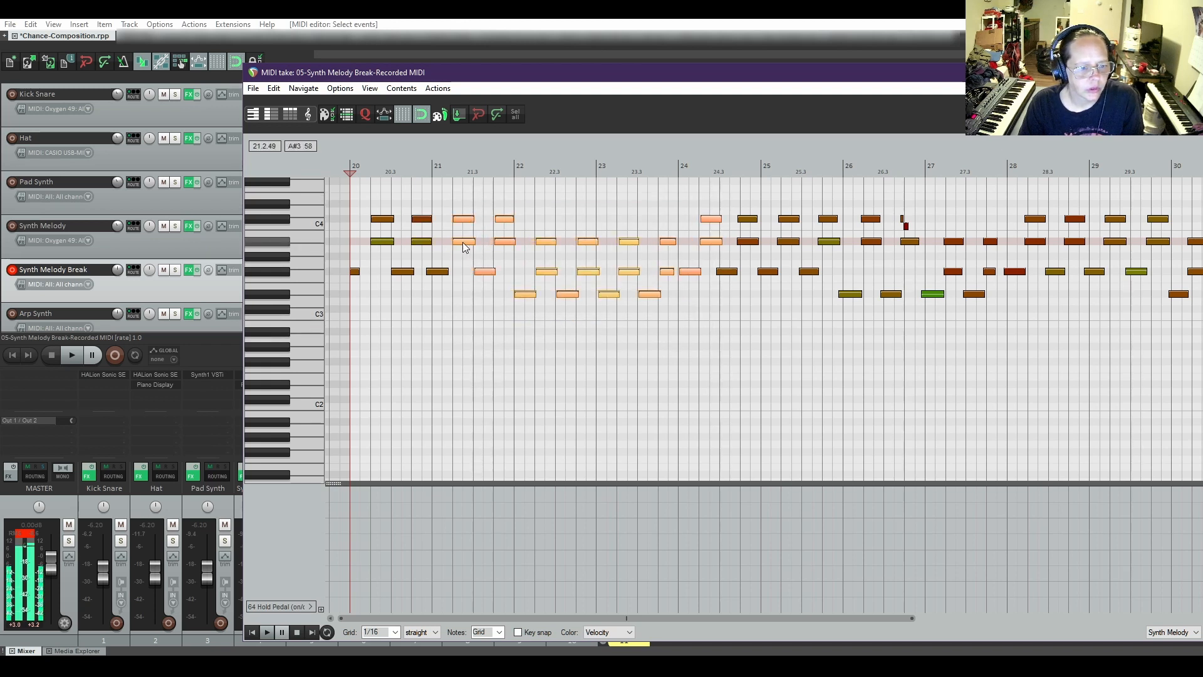
{"action": "left_click", "coordinate": [484, 272]}
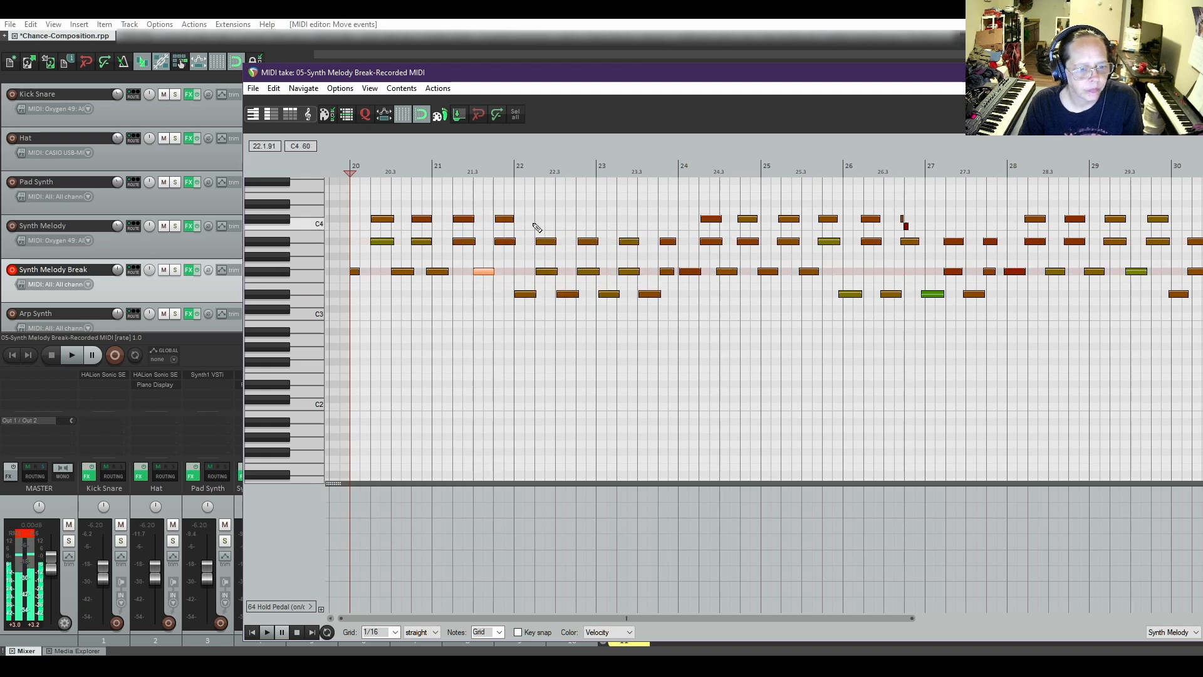
Align the last C#4 and A#3 pair of bar 21 to beat 4 and disarm the Synth Melody Break track.
{"action": "left_click_drag", "start_coordinate": [501, 194], "coordinate": [513, 233]}
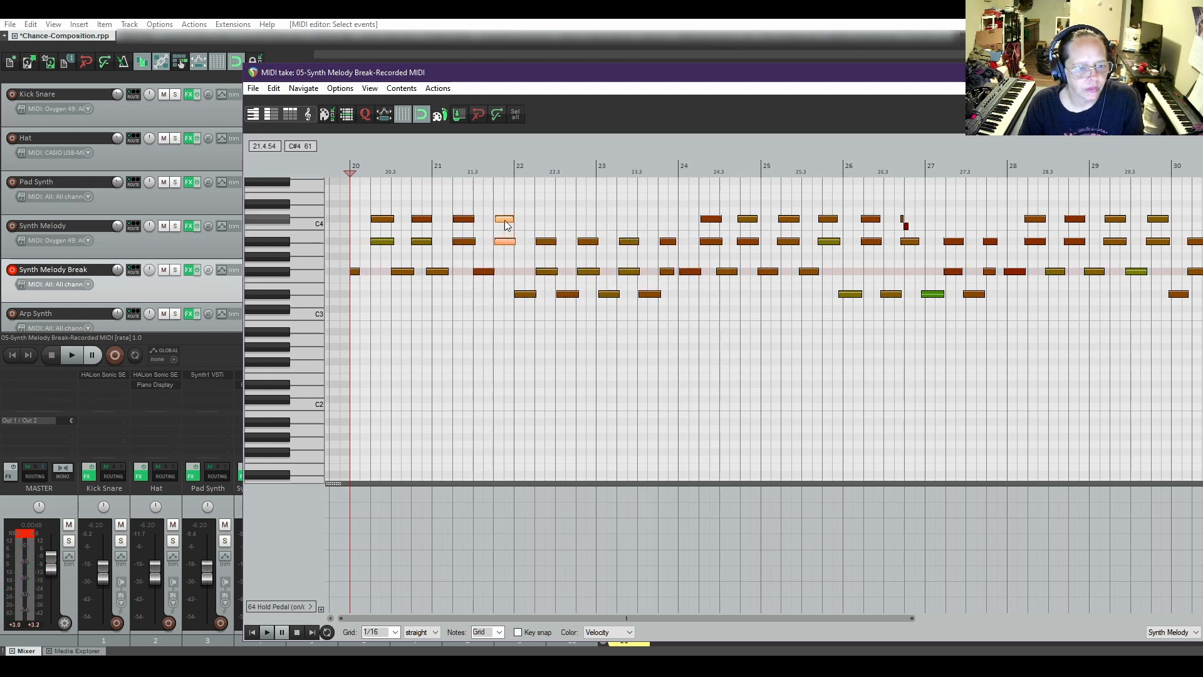
{"action": "left_click", "coordinate": [504, 221]}
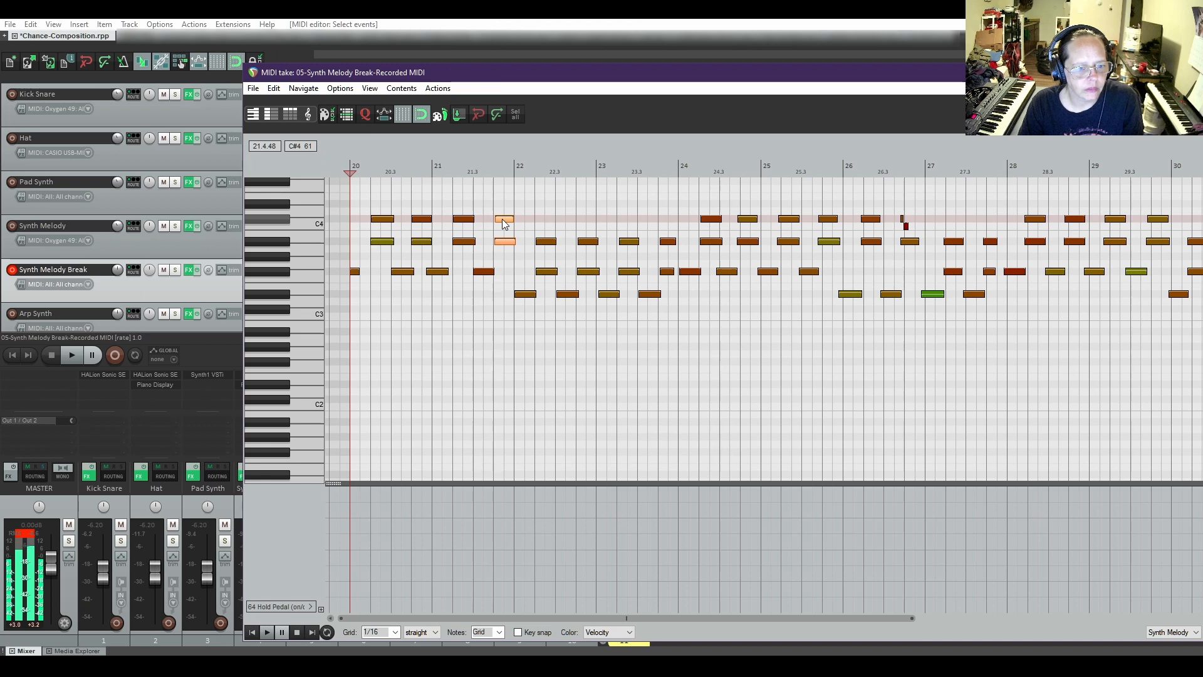
{"action": "left_click_drag", "start_coordinate": [505, 224], "coordinate": [722, 327]}
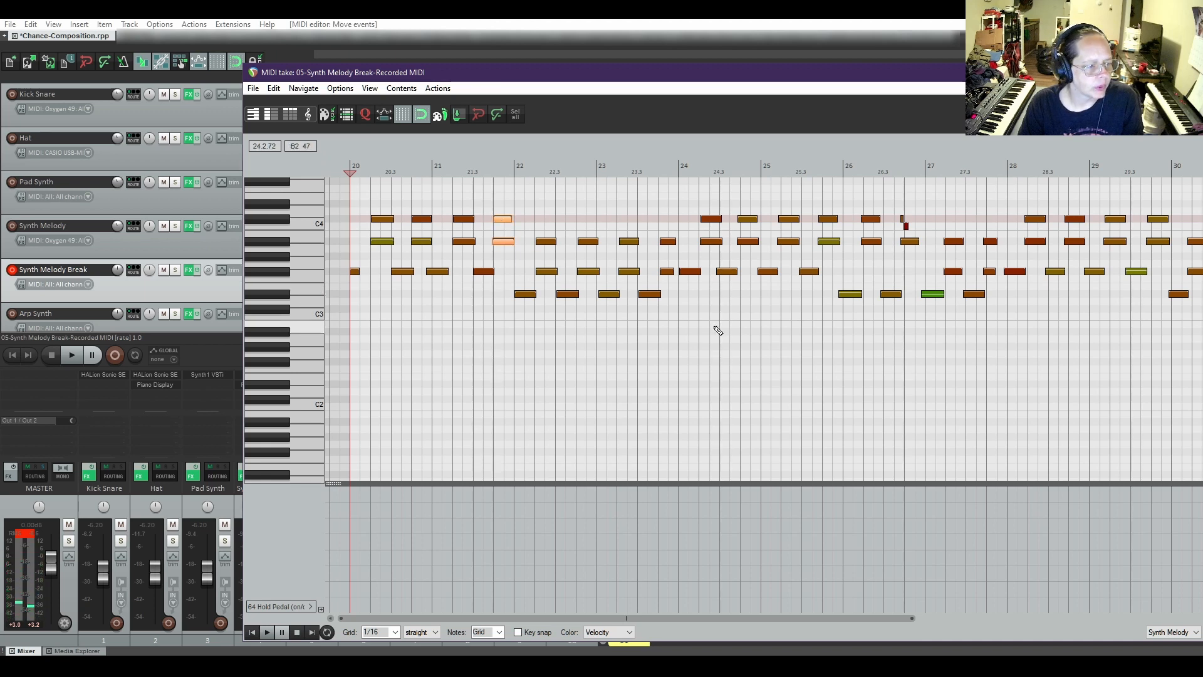
{"action": "left_click", "coordinate": [12, 270]}
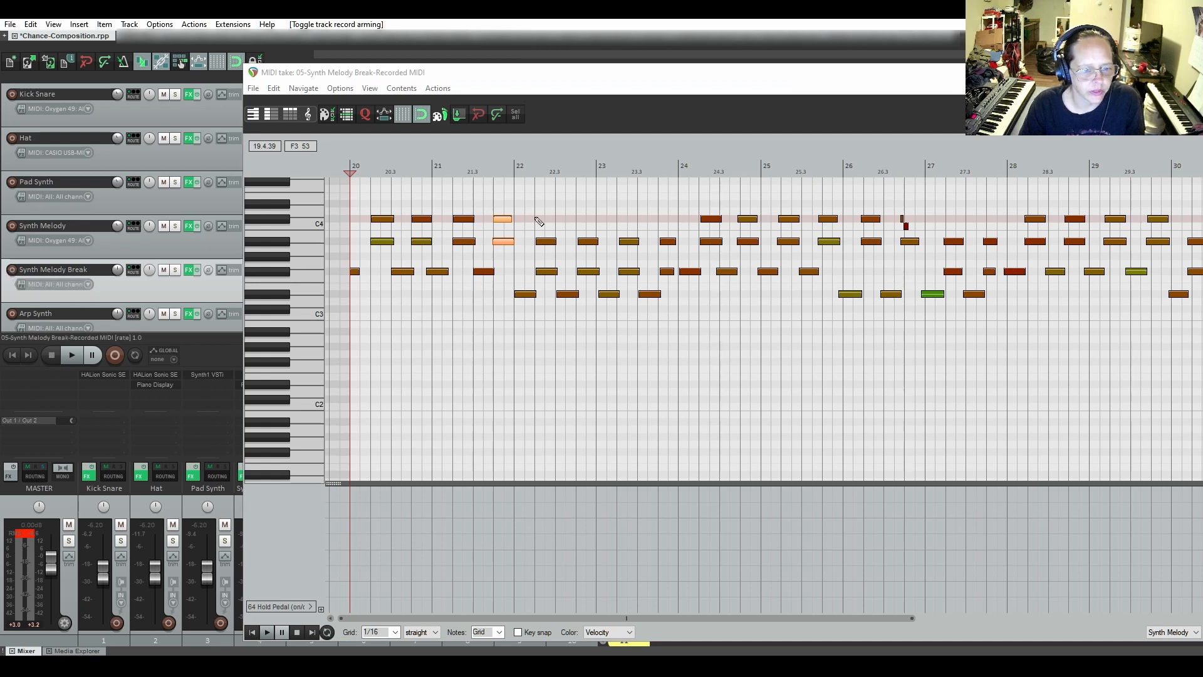
{"action": "left_click", "coordinate": [509, 242]}
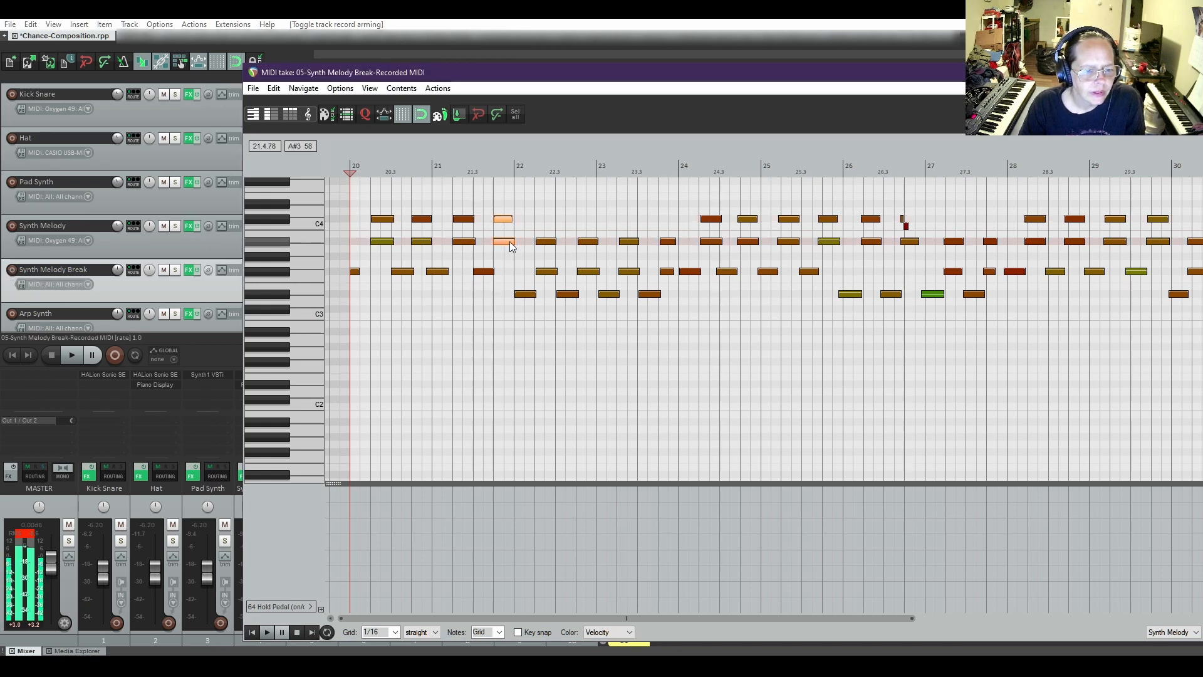
{"action": "left_click", "coordinate": [531, 219]}
{"action": "left_click_drag", "start_coordinate": [505, 244], "coordinate": [489, 245]}
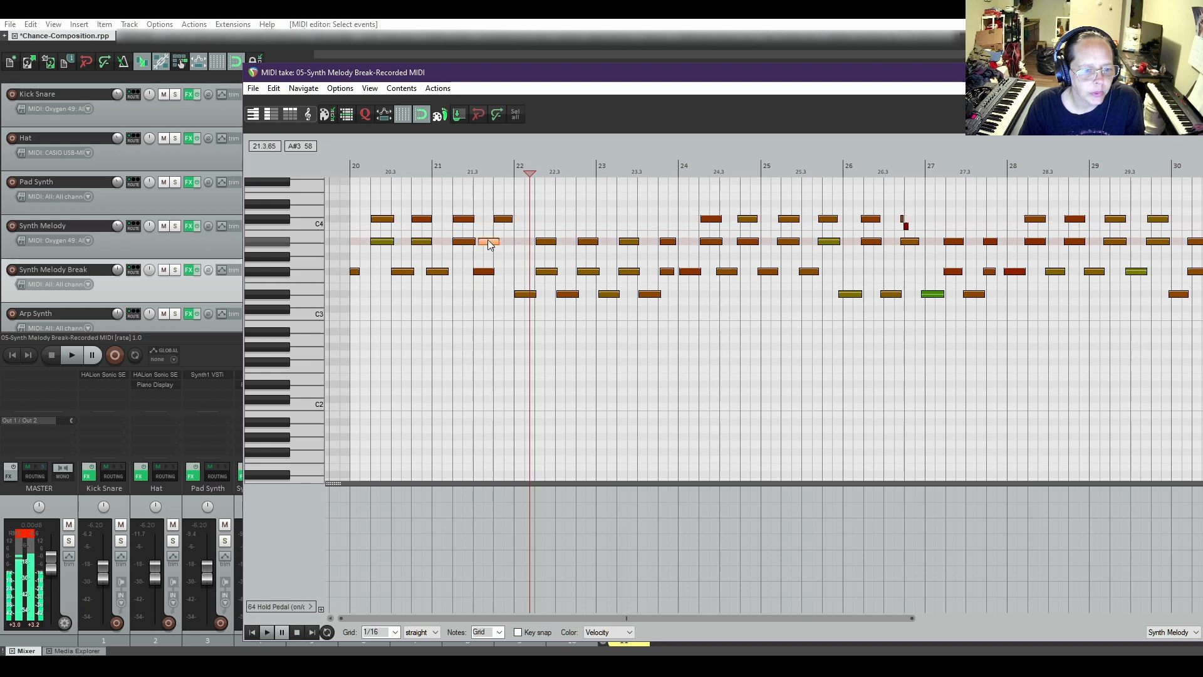
{"action": "left_click", "coordinate": [503, 222]}
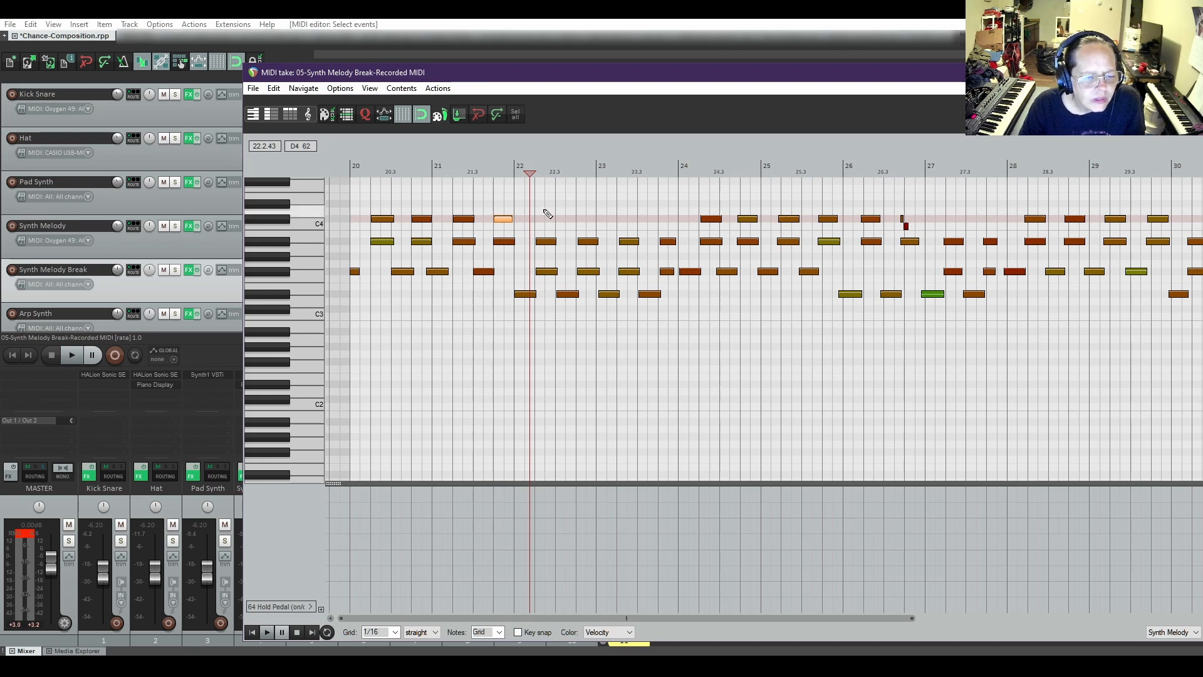
{"action": "left_click", "coordinate": [549, 287]}
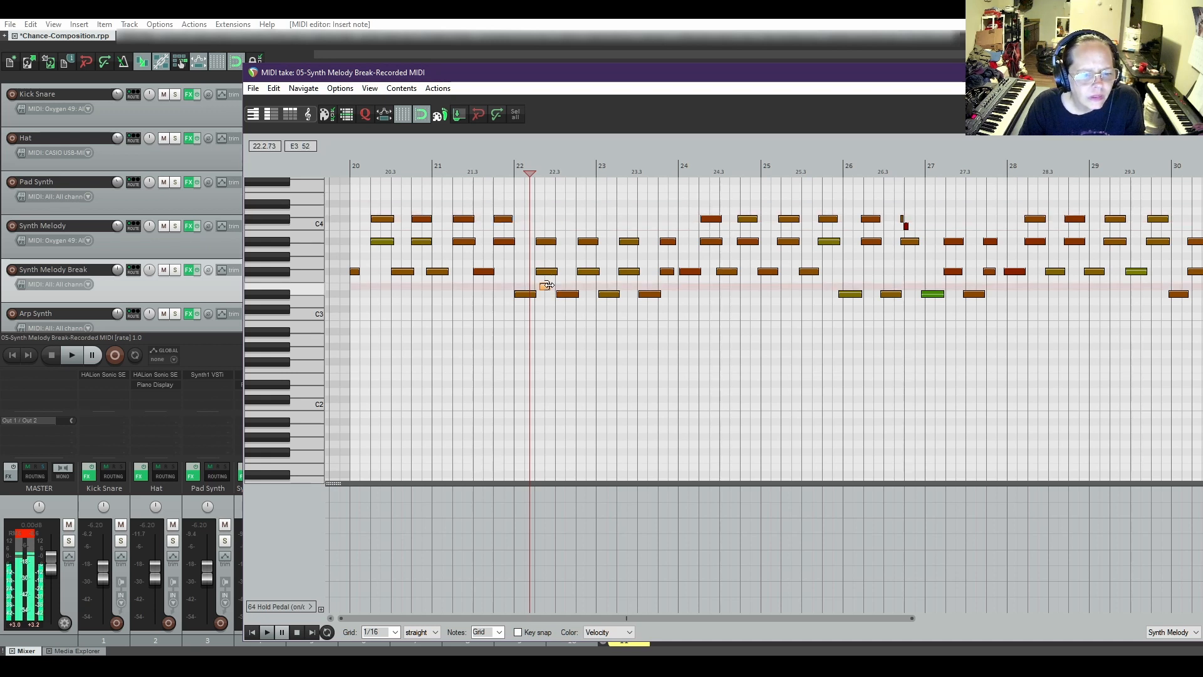
{"action": "double_click", "coordinate": [546, 287]}
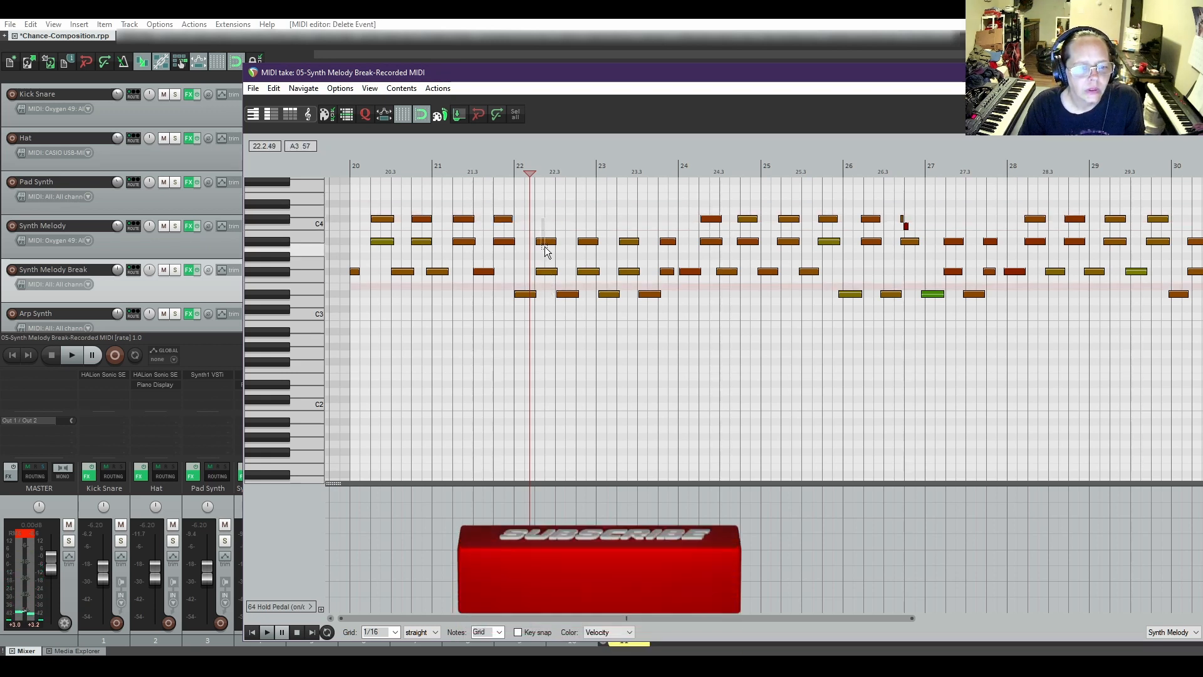
Align bar 22's first A#3 and F#3 pair to beat 2, its second D#3 to beat 3, and bar 23's D#3 notes to beats 1 and 3.
{"action": "left_click_drag", "start_coordinate": [547, 278], "coordinate": [547, 274]}
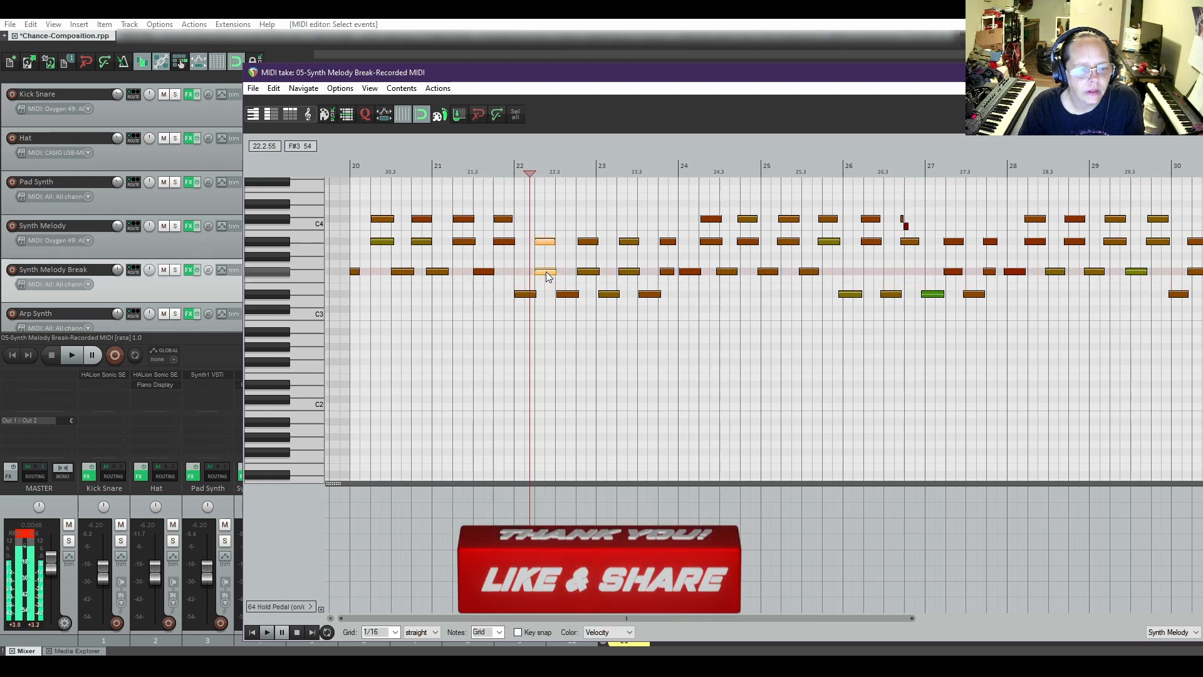
{"action": "left_click", "coordinate": [567, 293]}
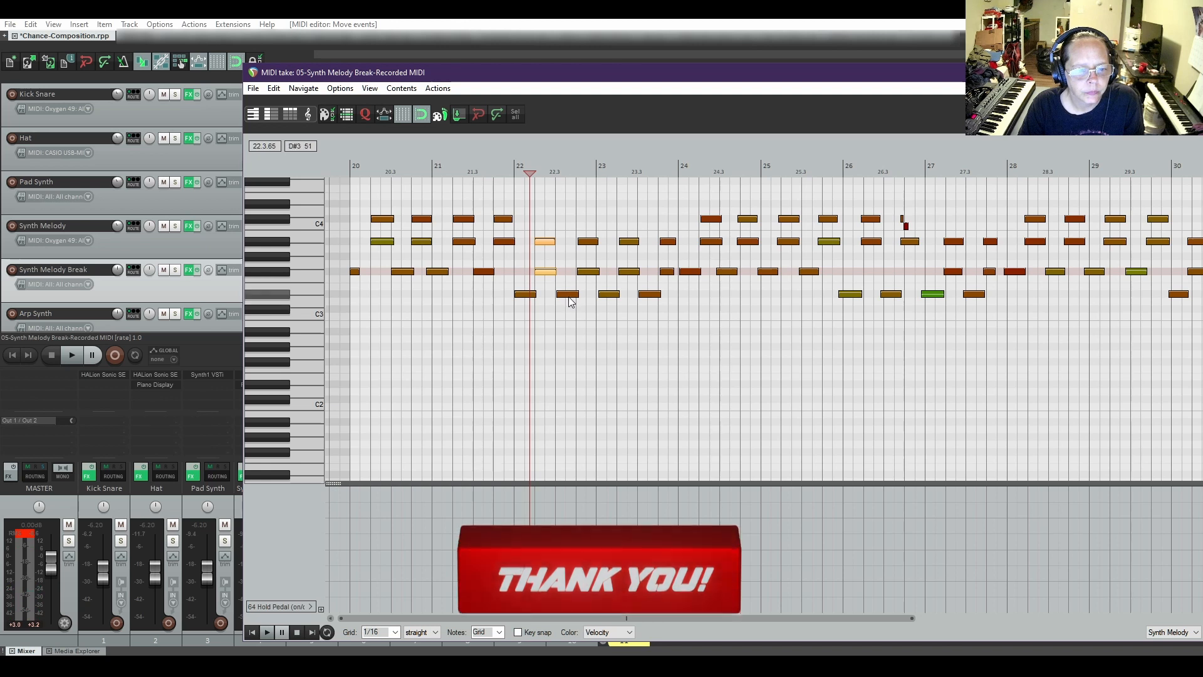
{"action": "left_click_drag", "start_coordinate": [566, 299], "coordinate": [565, 299]}
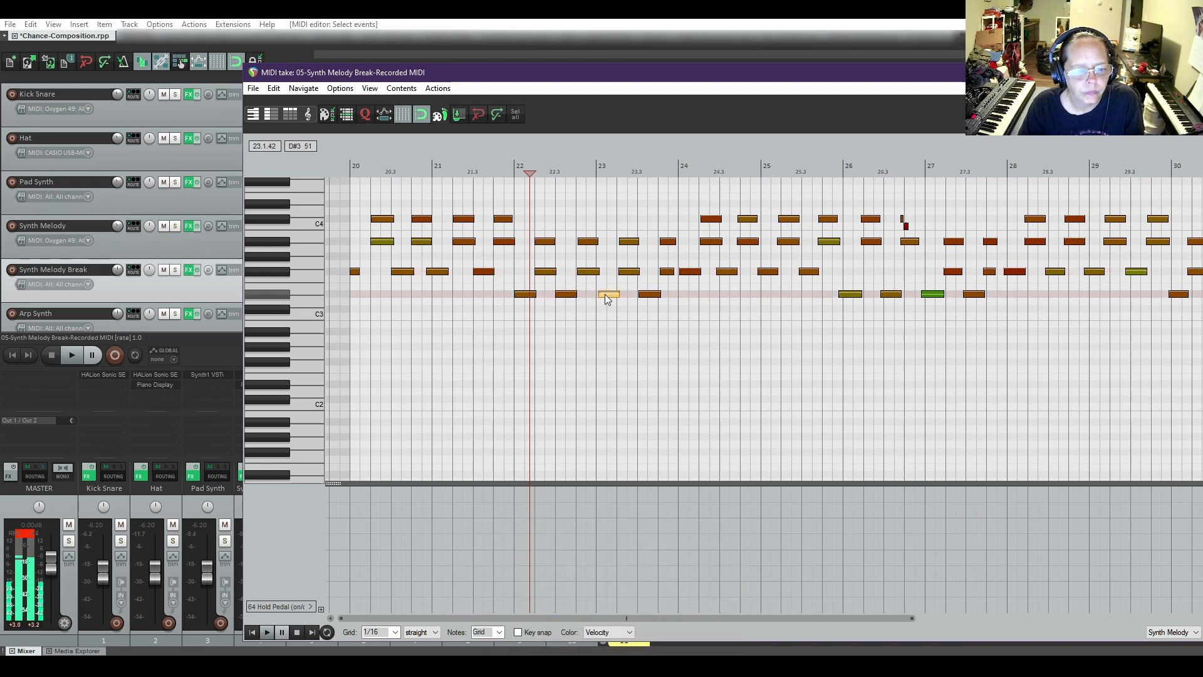
{"action": "left_click", "coordinate": [649, 295]}
{"action": "left_click_drag", "start_coordinate": [647, 296], "coordinate": [645, 295]}
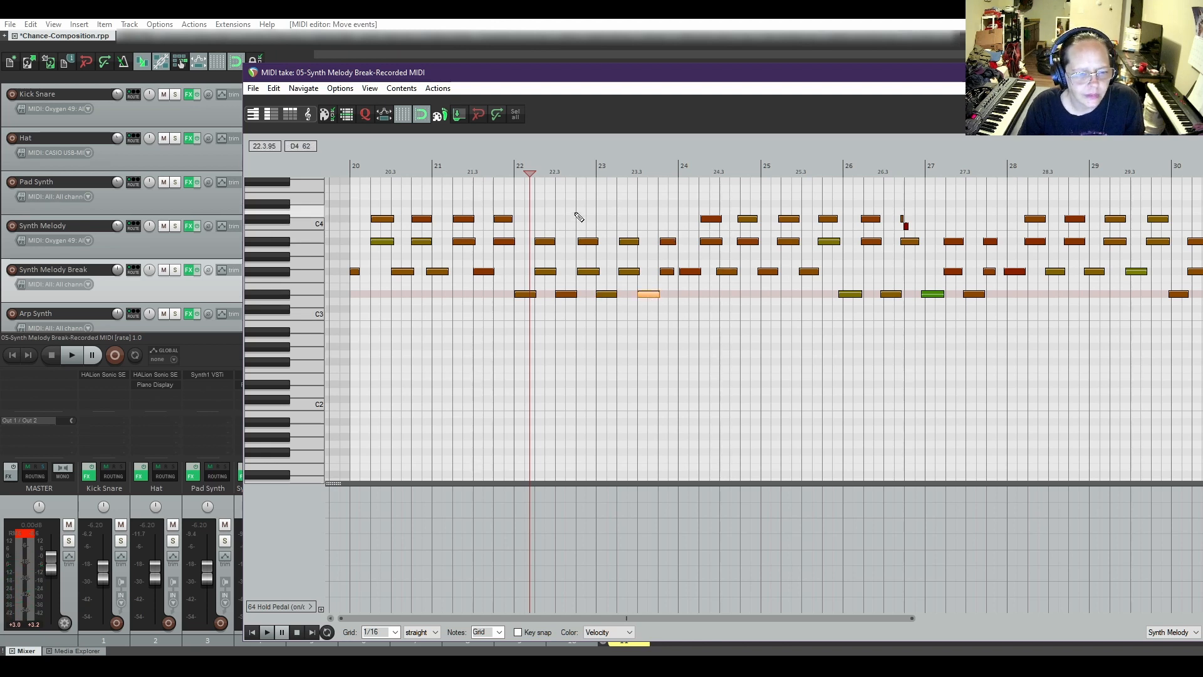
Align the second A#3 and F#3 pair of bar 22 to beat 4 and the first pair of bar 23 to beat 2.
{"action": "left_click_drag", "start_coordinate": [576, 218], "coordinate": [597, 289]}
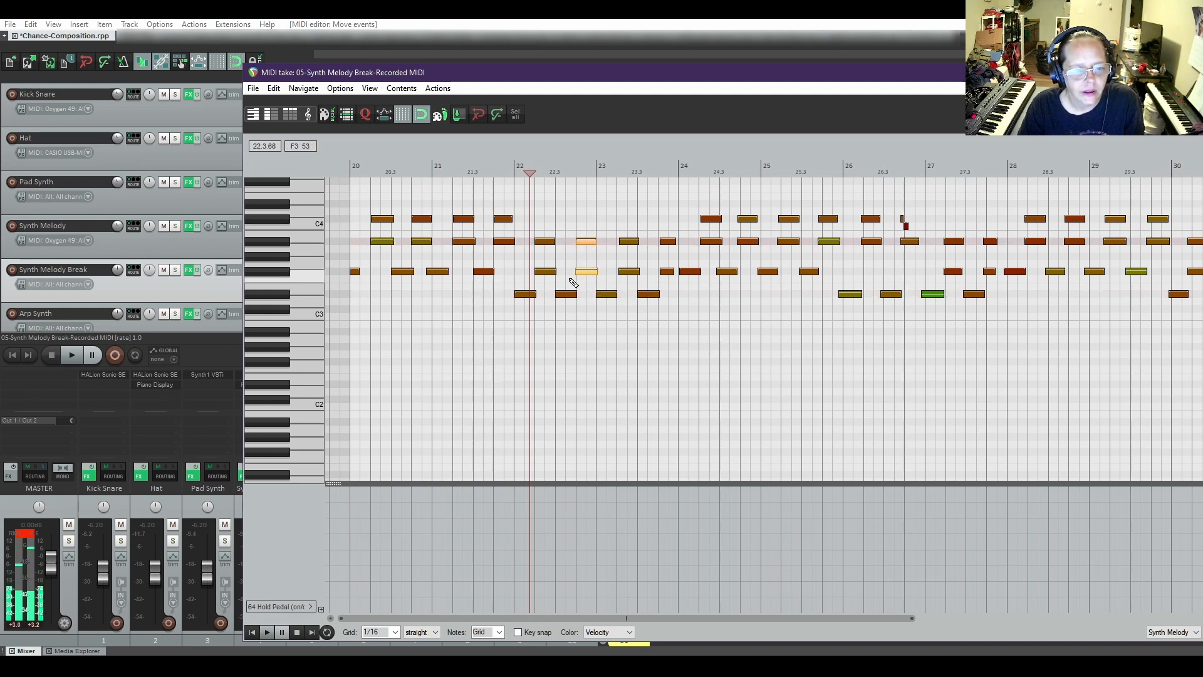
{"action": "left_click", "coordinate": [586, 273]}
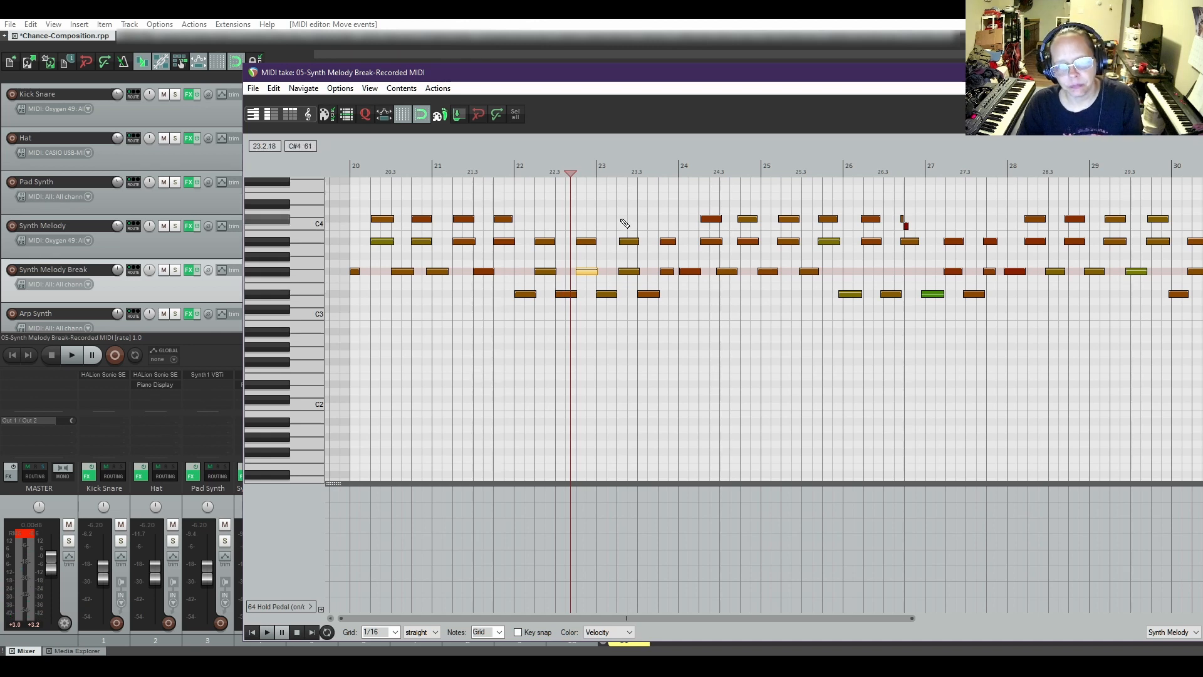
{"action": "left_click_drag", "start_coordinate": [619, 220], "coordinate": [645, 290]}
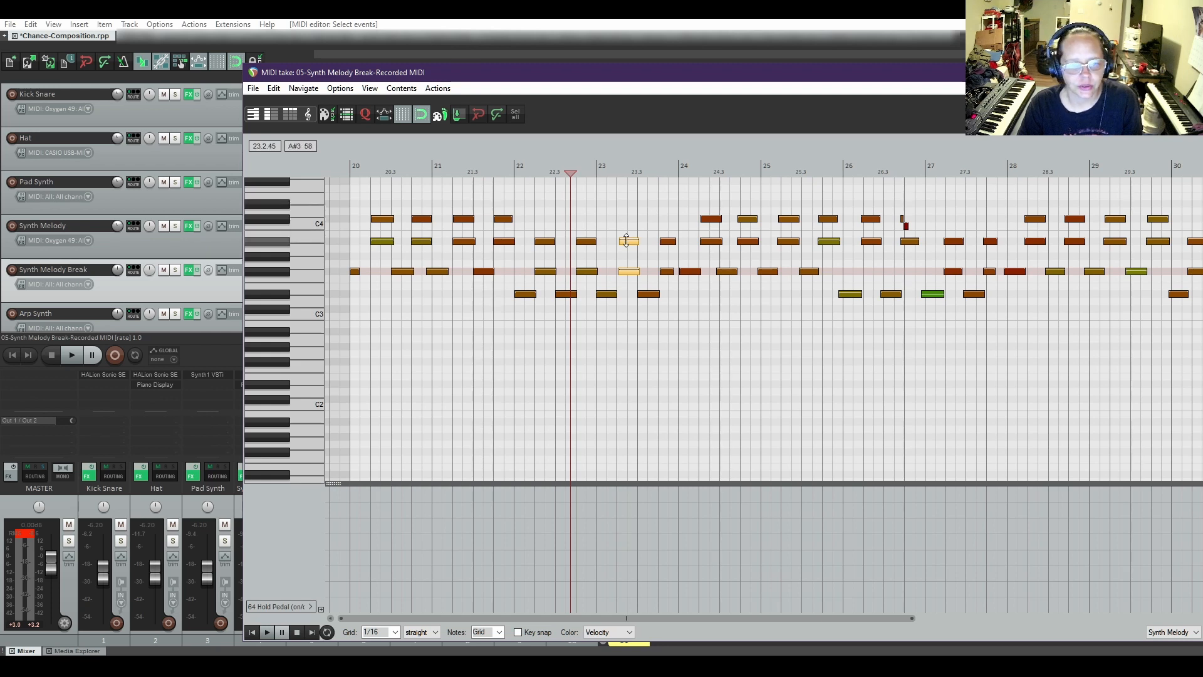
{"action": "left_click_drag", "start_coordinate": [631, 272], "coordinate": [625, 272]}
{"action": "left_click", "coordinate": [644, 249]}
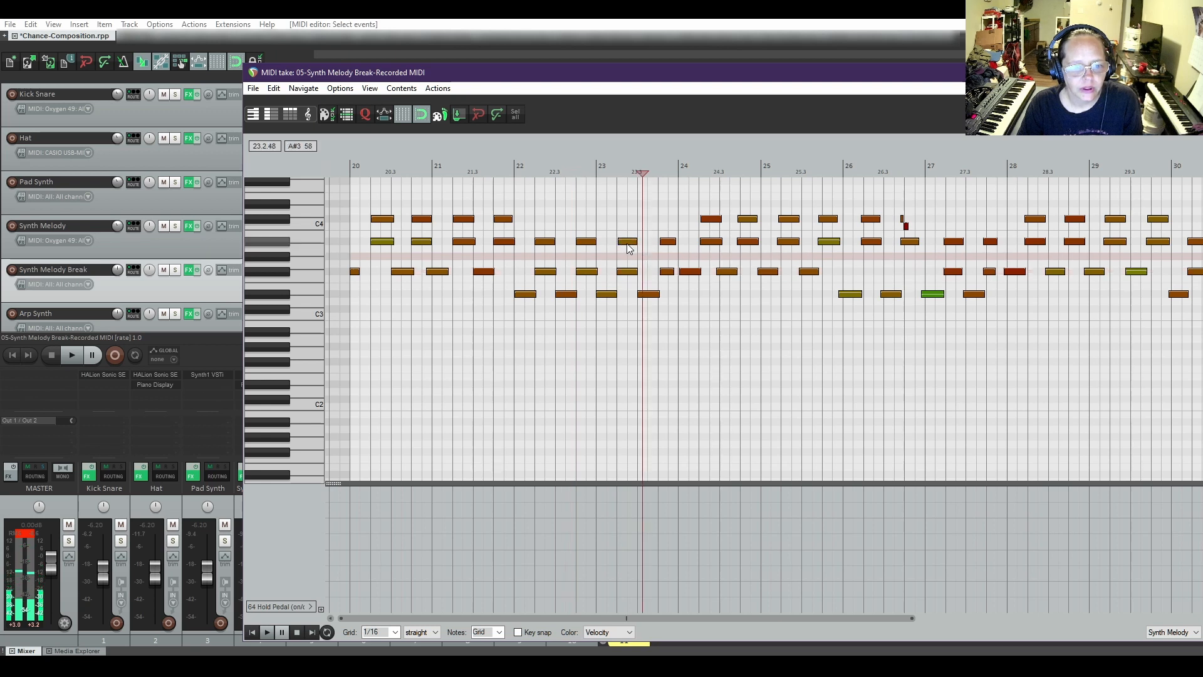
{"action": "left_click", "coordinate": [627, 243]}
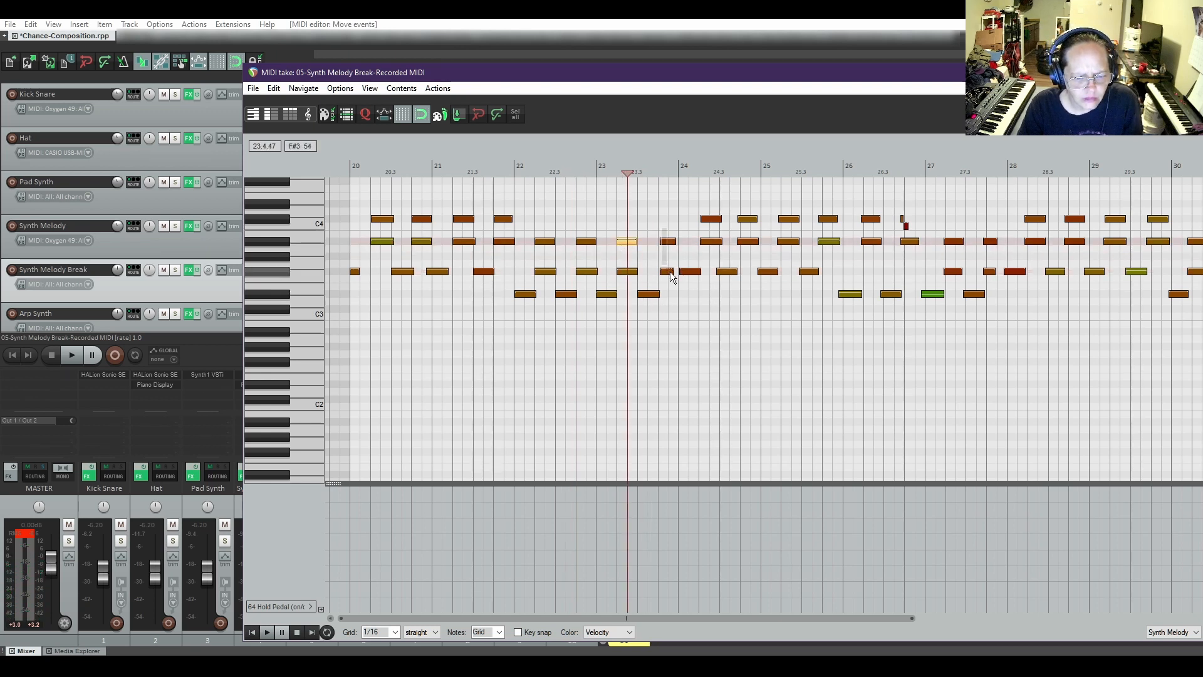
Align bar 23's last A#3 and F#3 pair to beat 4 and the following F#3 to the start of bar 24, then select the next C#4 and A#3 pair.
{"action": "left_click", "coordinate": [669, 273]}
{"action": "left_click", "coordinate": [668, 272]}
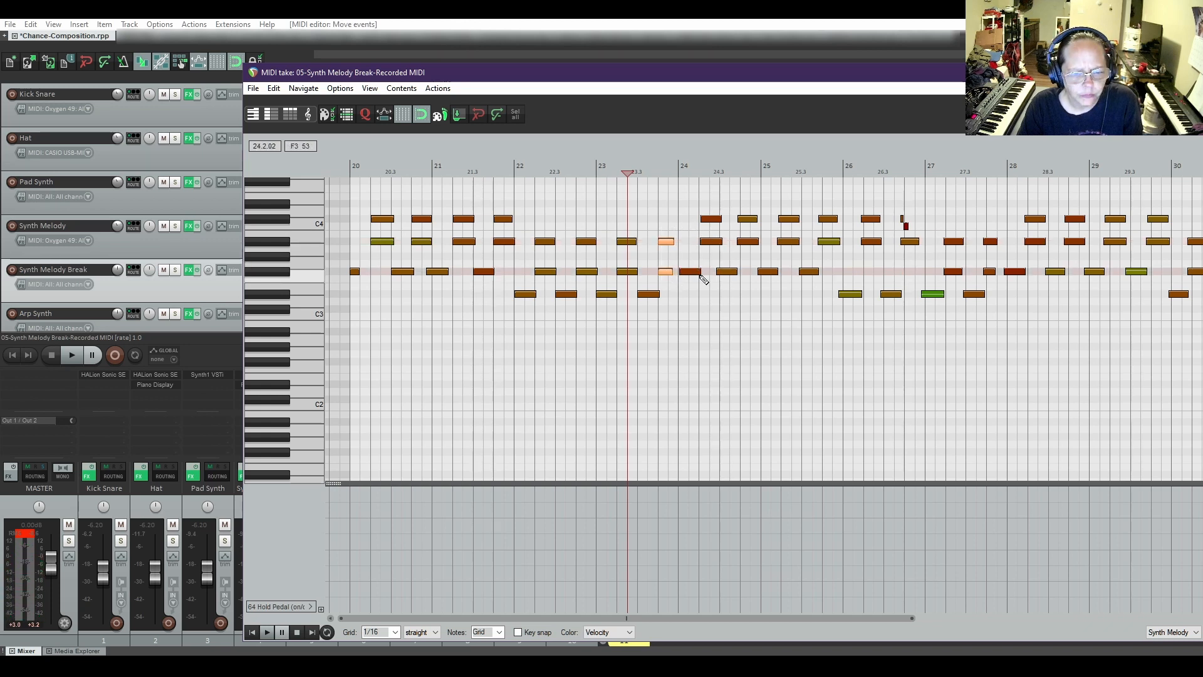
{"action": "left_click", "coordinate": [695, 276]}
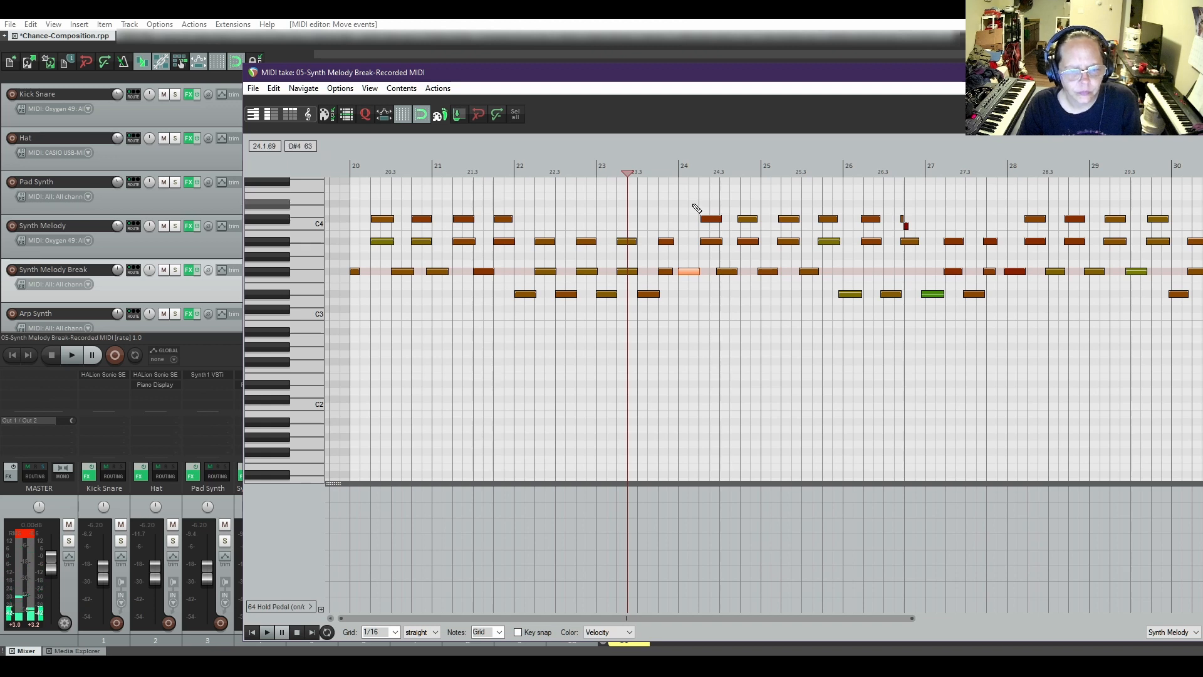
{"action": "left_click_drag", "start_coordinate": [695, 209], "coordinate": [712, 245]}
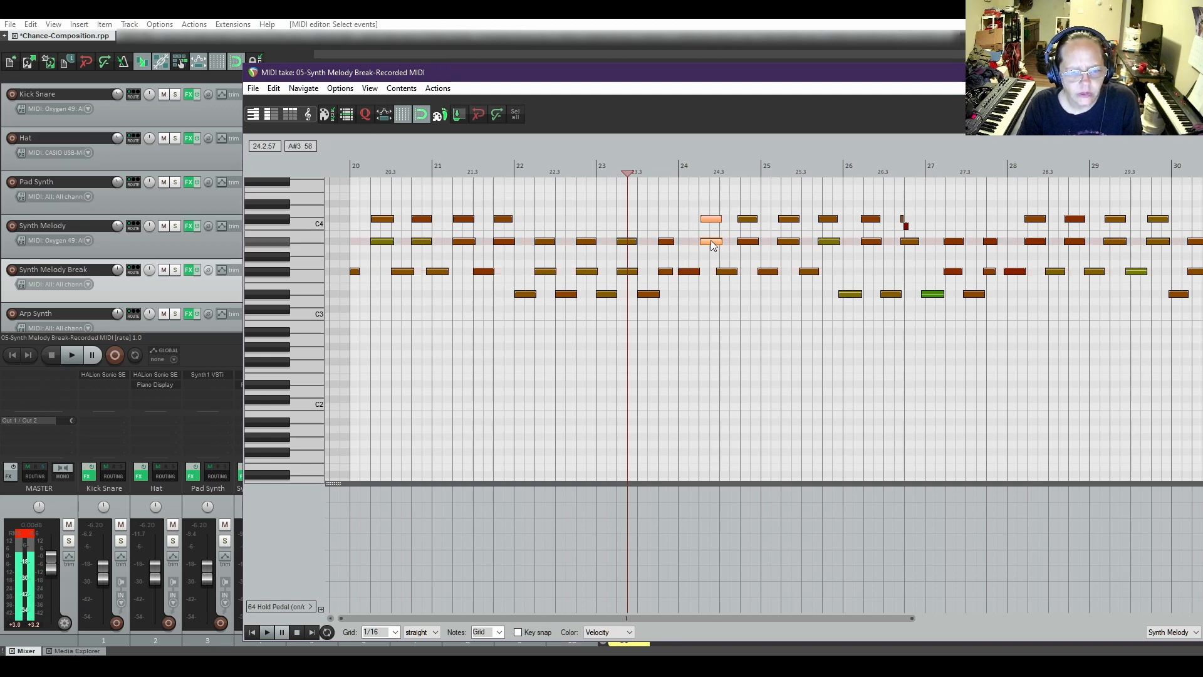
{"action": "left_click_drag", "start_coordinate": [701, 197], "coordinate": [719, 241]}
Move the MIDI editor below the arrangement and play the Synth Melody Break part from bar 28 to check its second half.
{"action": "left_click_drag", "start_coordinate": [875, 77], "coordinate": [838, 414]}
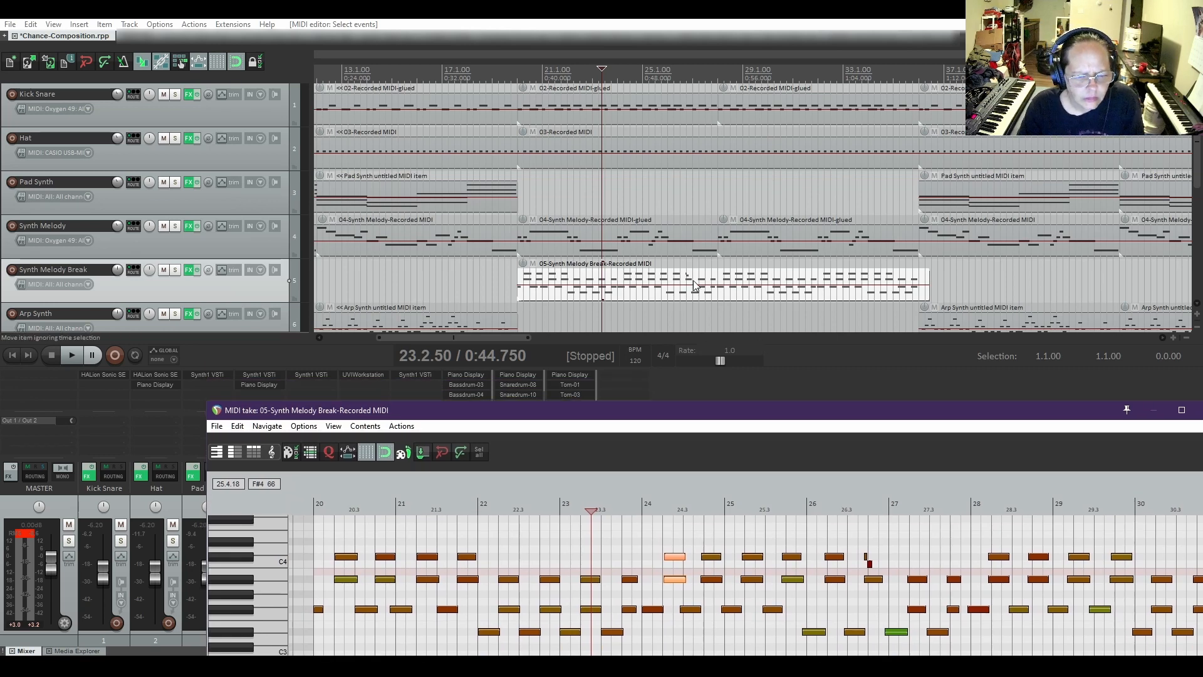
{"action": "left_click", "coordinate": [718, 302]}
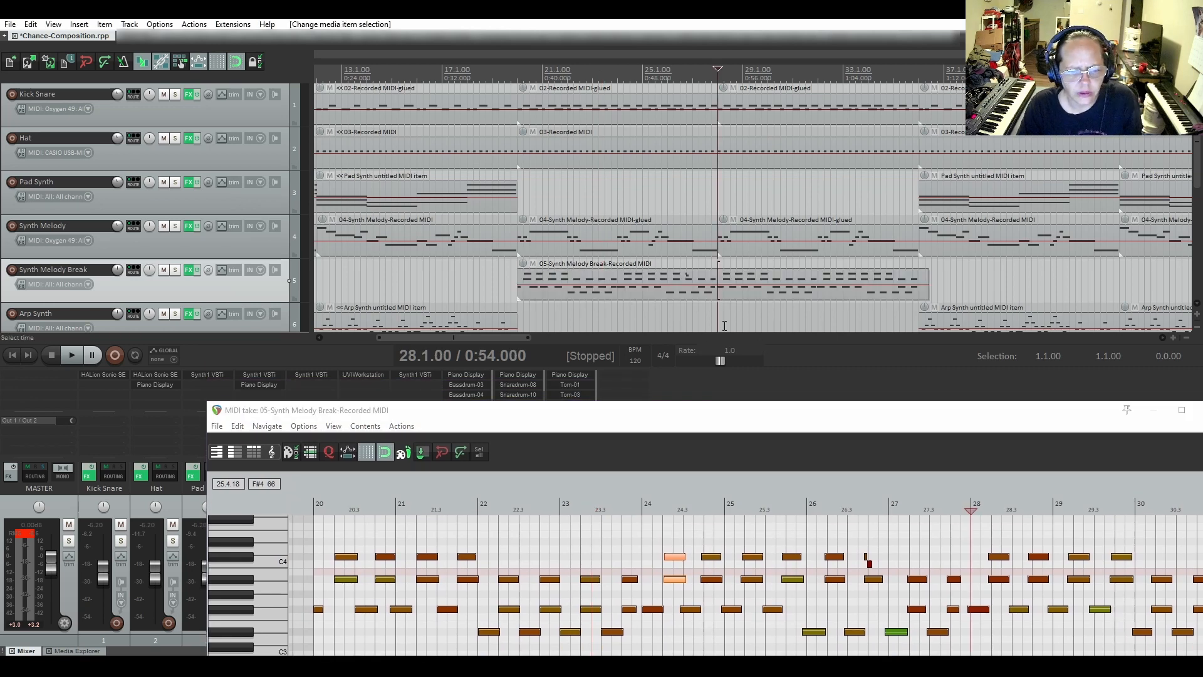
{"action": "key", "text": "space"}
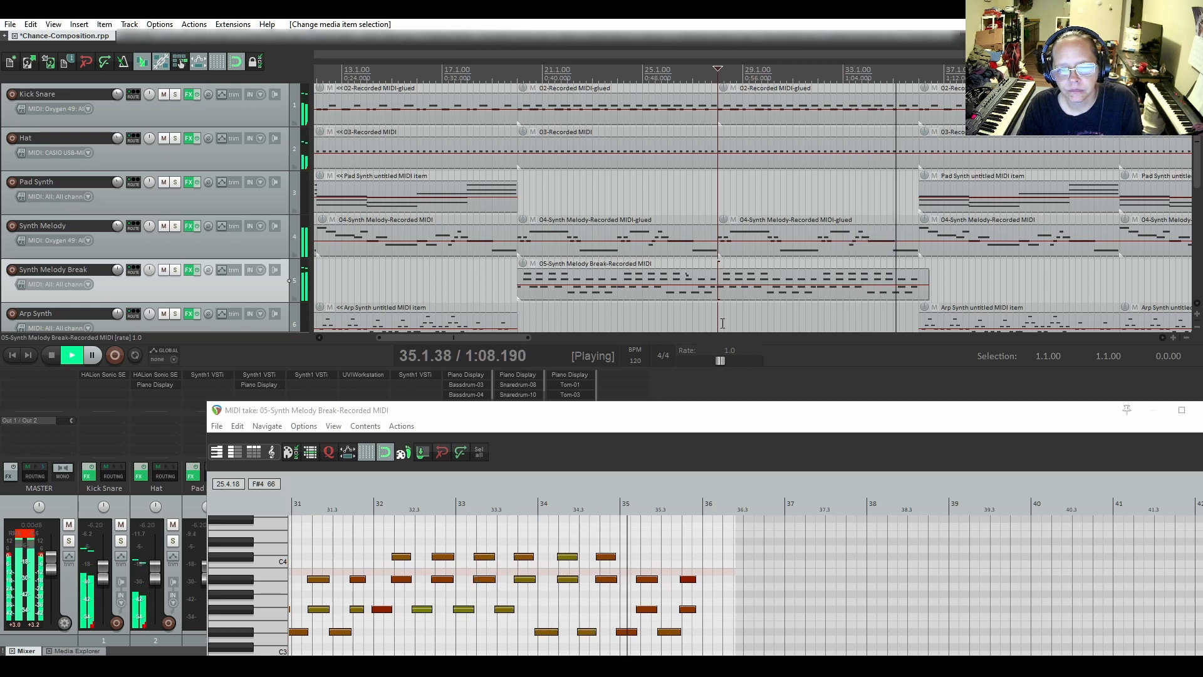
{"action": "key", "text": "space"}
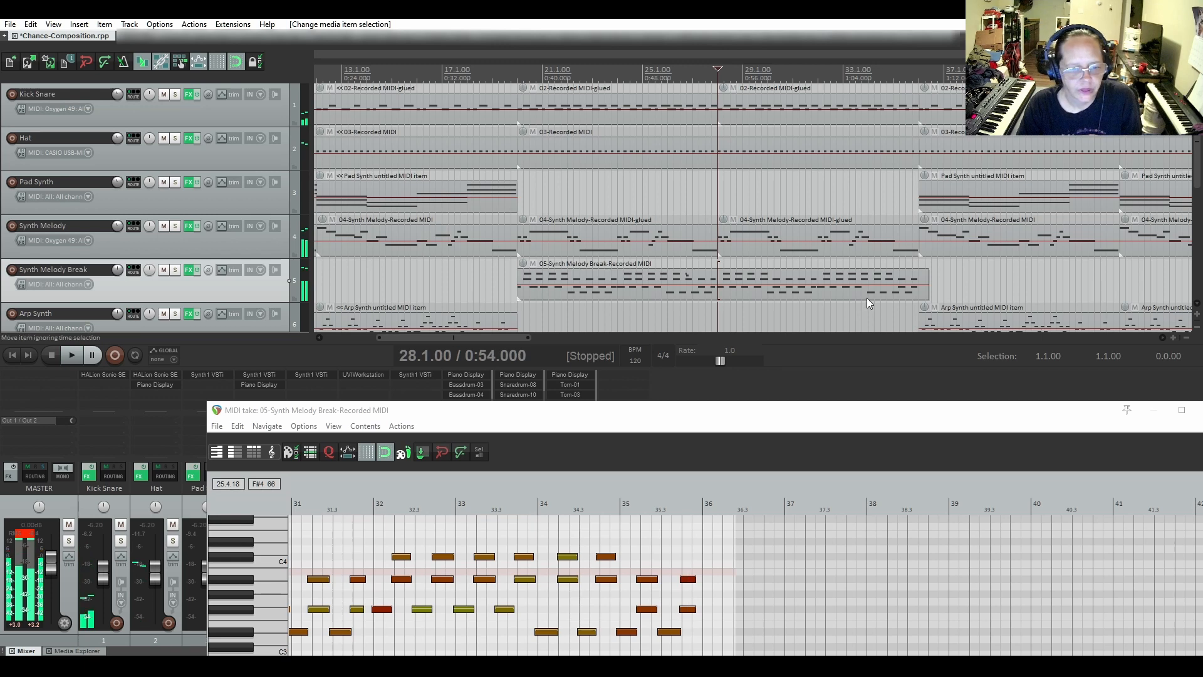
Trim the start of the F#3 note that begins just before bar 28 so it starts exactly on the bar line.
{"action": "scroll", "coordinate": [721, 295], "scroll_direction": "up", "scroll_amount": 5}
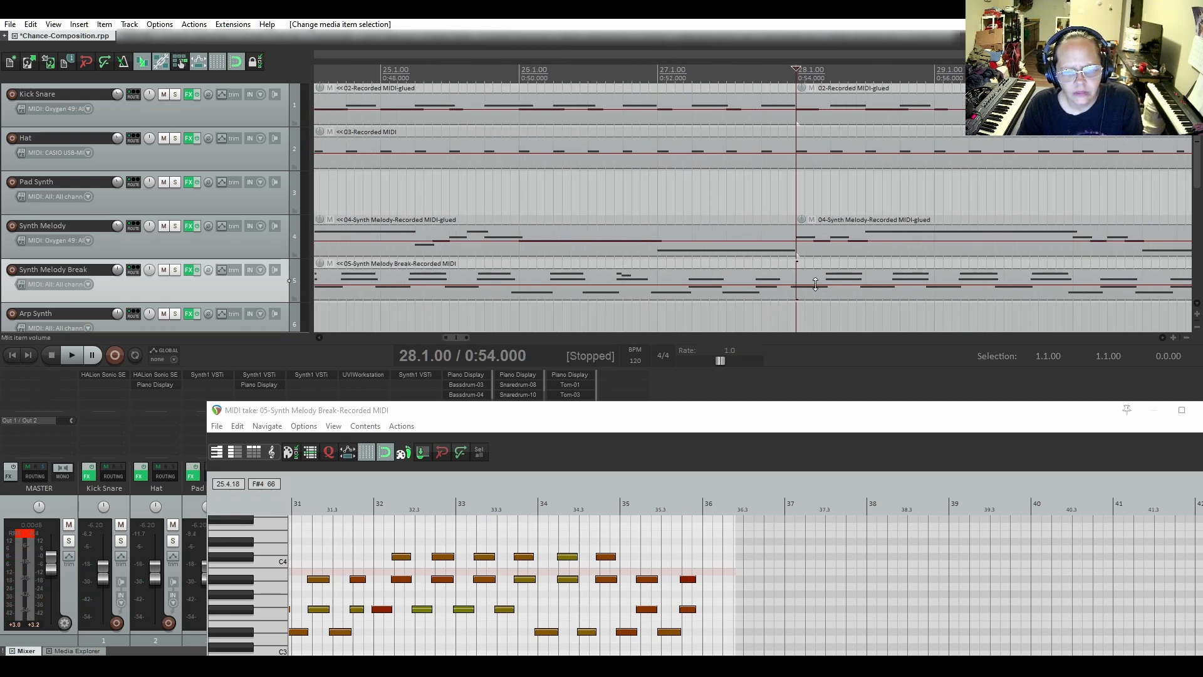
{"action": "left_click", "coordinate": [793, 394]}
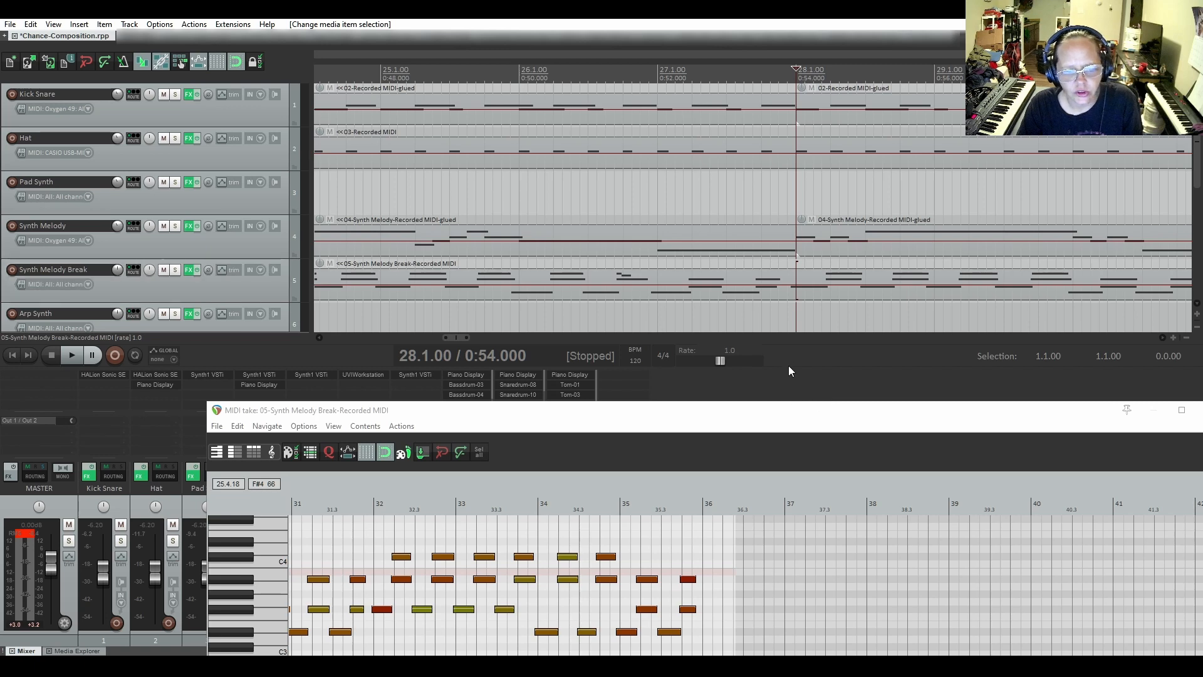
{"action": "left_click", "coordinate": [772, 430]}
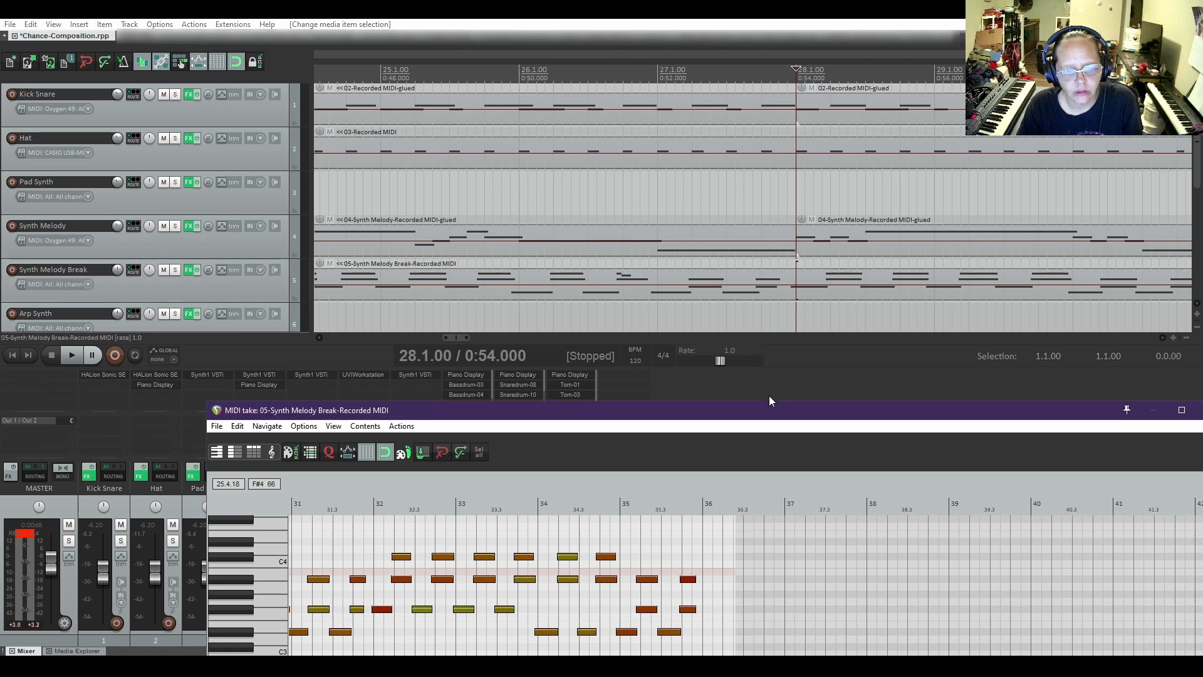
{"action": "left_click_drag", "start_coordinate": [790, 417], "coordinate": [763, 65]}
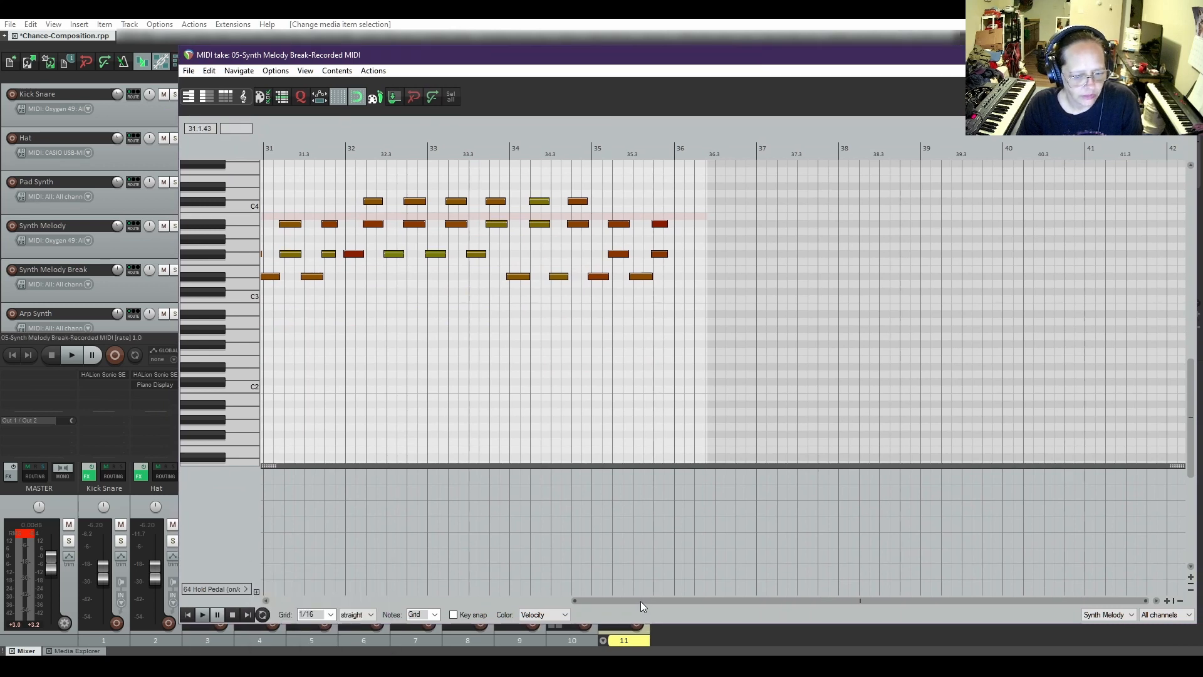
{"action": "left_click_drag", "start_coordinate": [642, 599], "coordinate": [424, 579]}
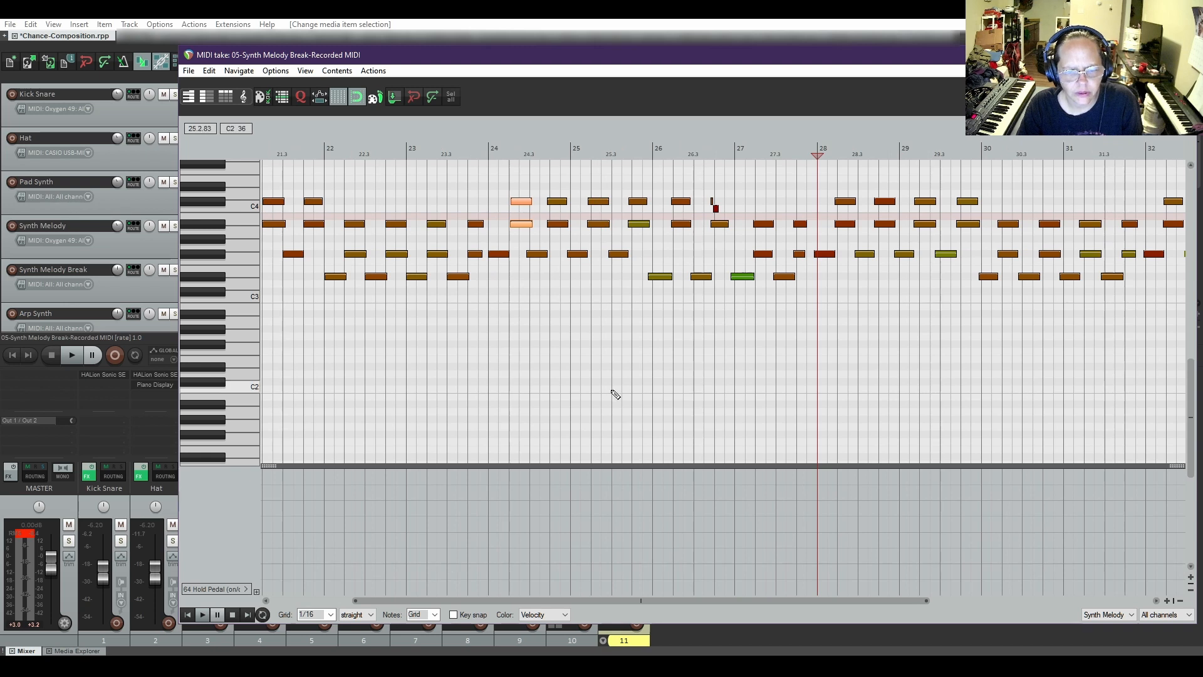
{"action": "scroll", "coordinate": [889, 279], "scroll_direction": "up", "scroll_amount": 2}
{"action": "scroll", "coordinate": [897, 275], "scroll_direction": "up", "scroll_amount": 3}
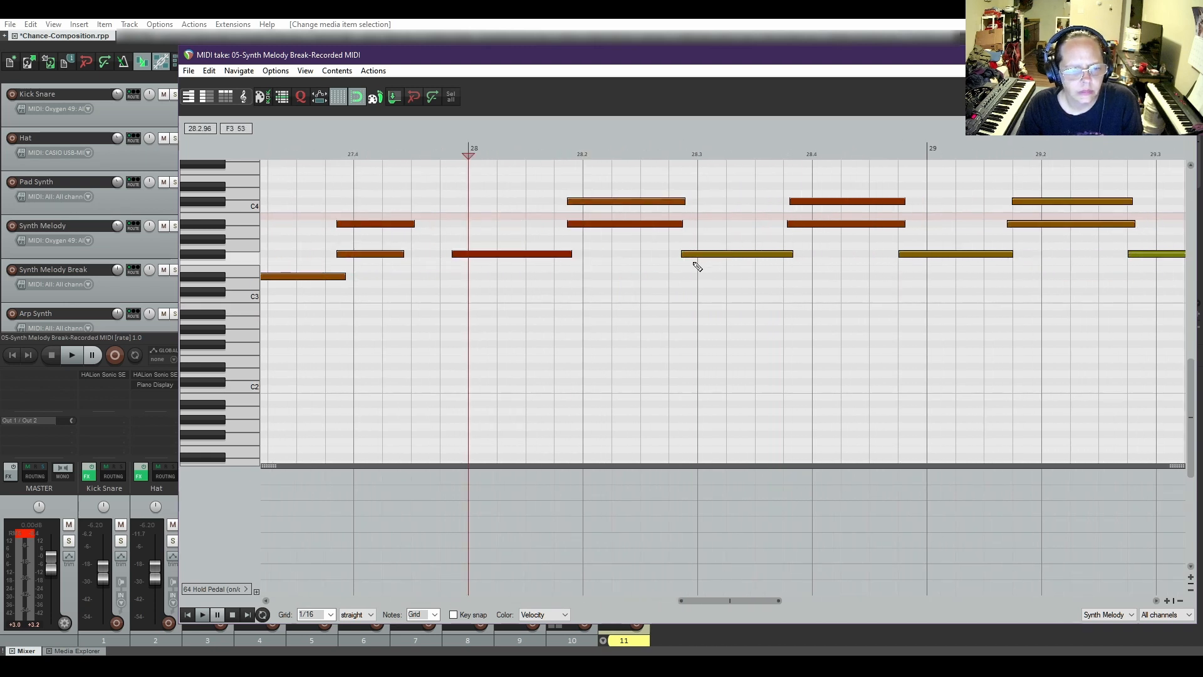
{"action": "left_click_drag", "start_coordinate": [452, 251], "coordinate": [465, 255]}
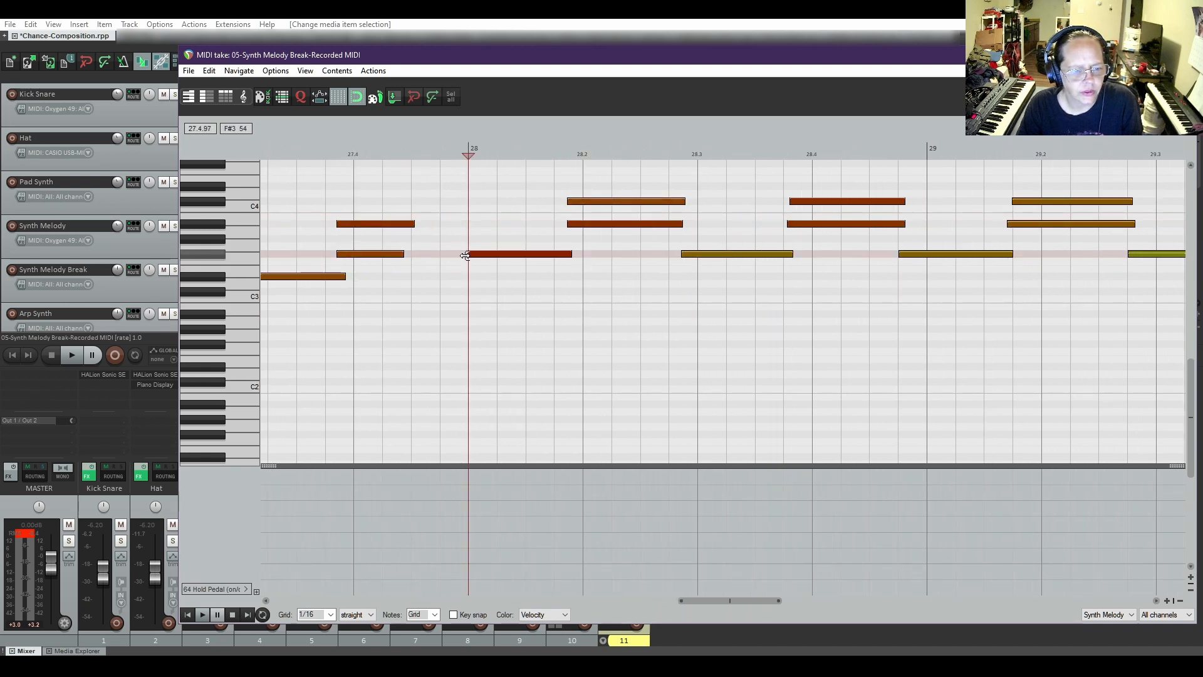
Close the MIDI editor, split the Synth Melody Break item at bar 28, and delete the part before the split.
{"action": "left_click", "coordinate": [1182, 55]}
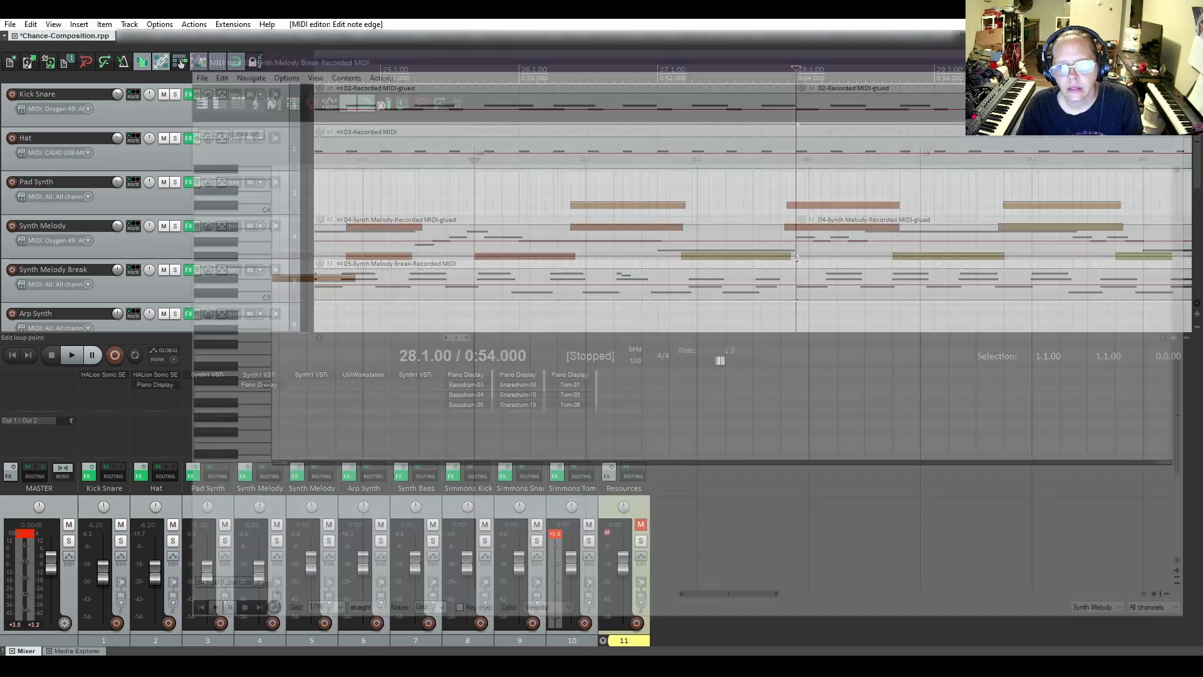
{"action": "left_click", "coordinate": [795, 289]}
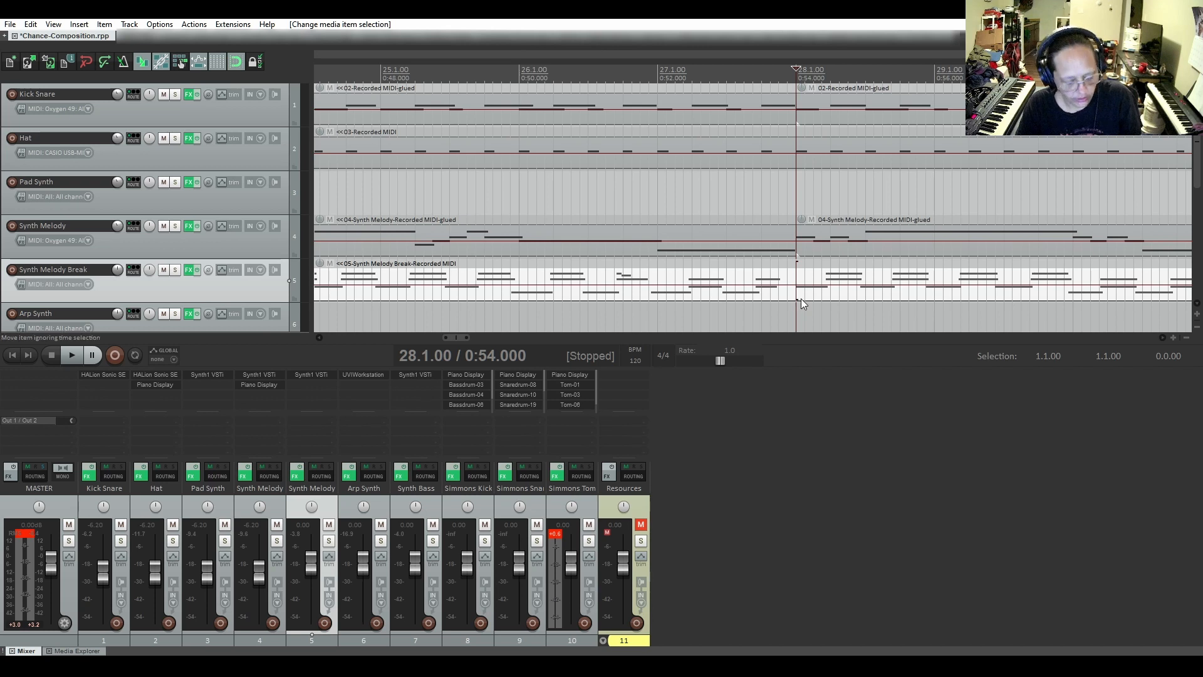
{"action": "key", "text": "s"}
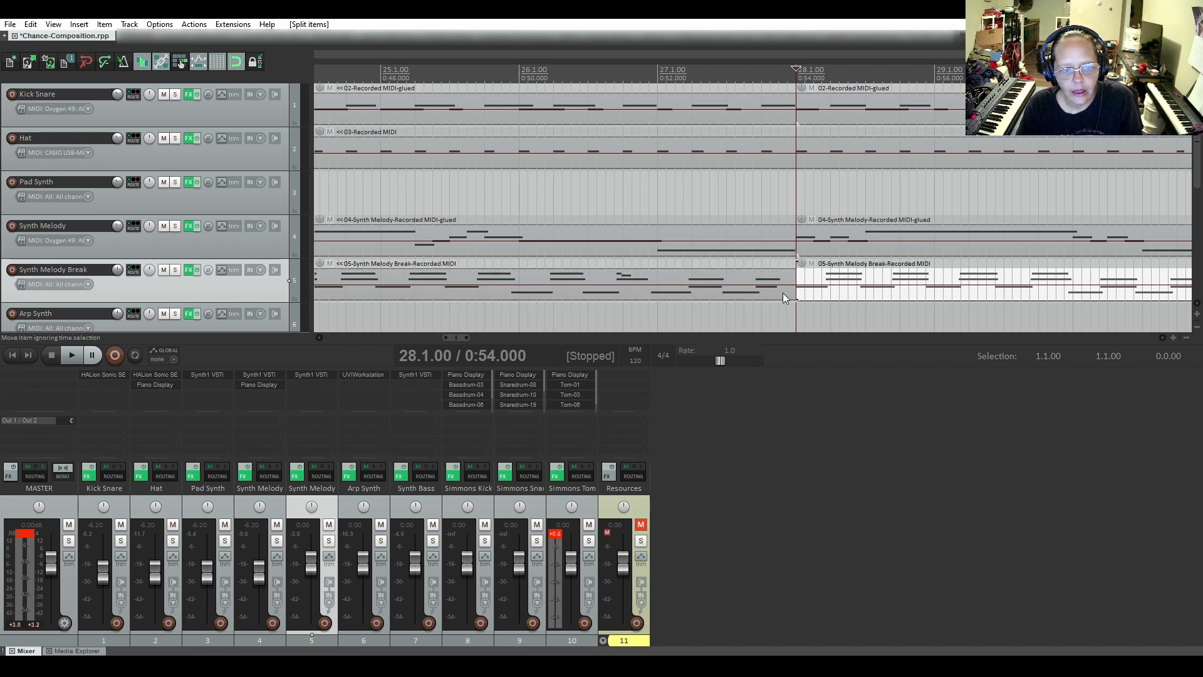
{"action": "left_click", "coordinate": [784, 294]}
{"action": "key", "text": "Delete"}
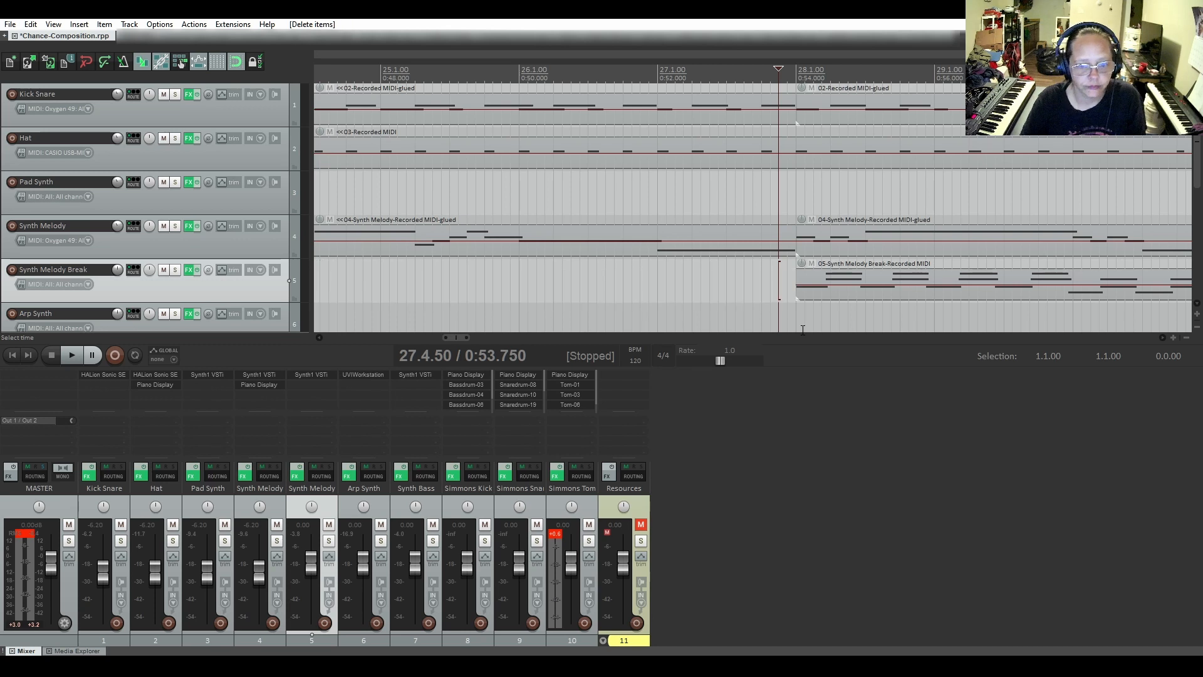
Open the remaining Synth Melody Break item, starting at bar 28, in the MIDI editor.
{"action": "left_click", "coordinate": [860, 299]}
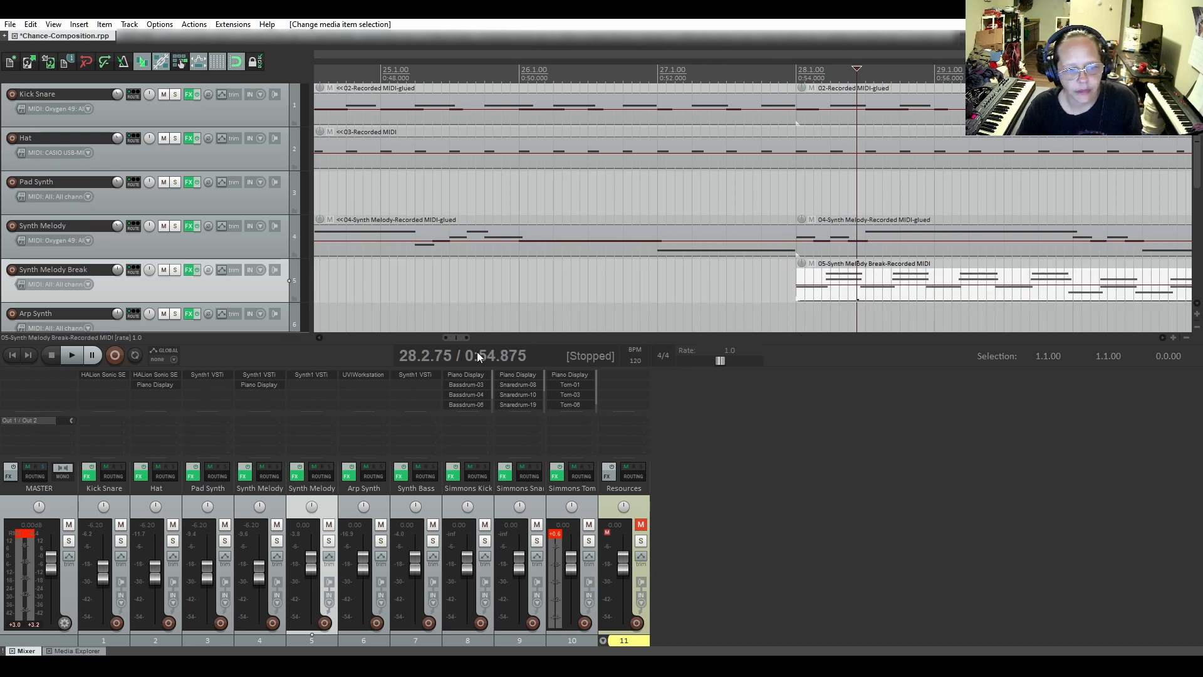
{"action": "left_click_drag", "start_coordinate": [456, 335], "coordinate": [473, 333]}
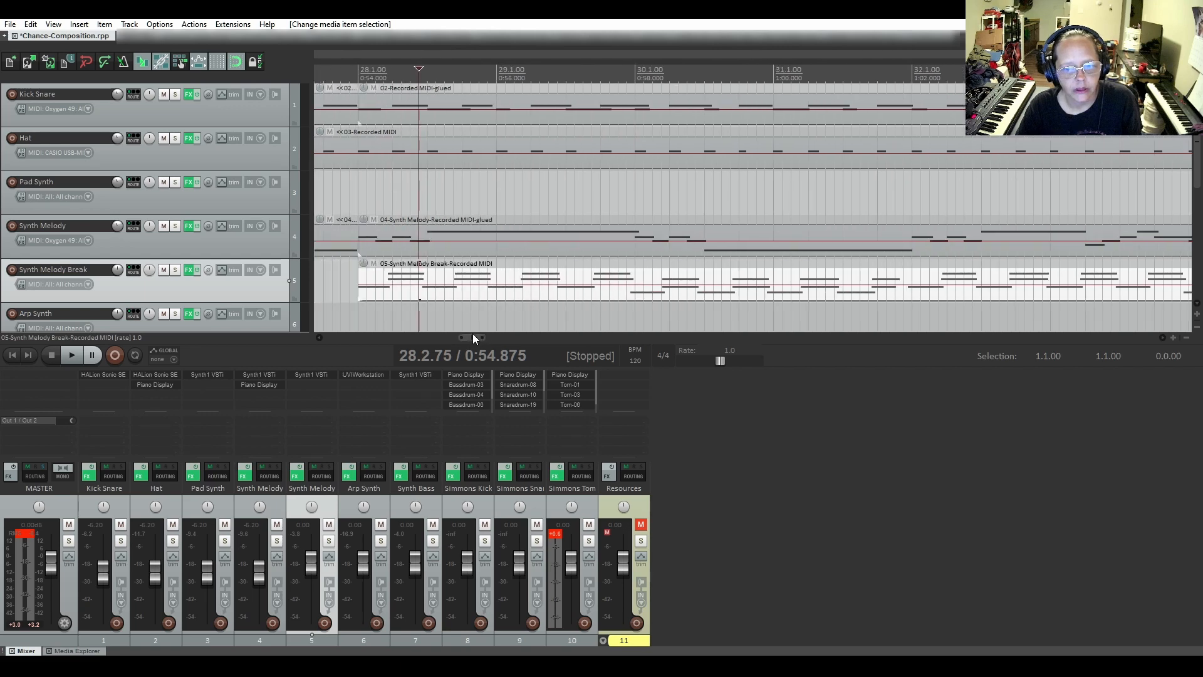
{"action": "double_click", "coordinate": [495, 291]}
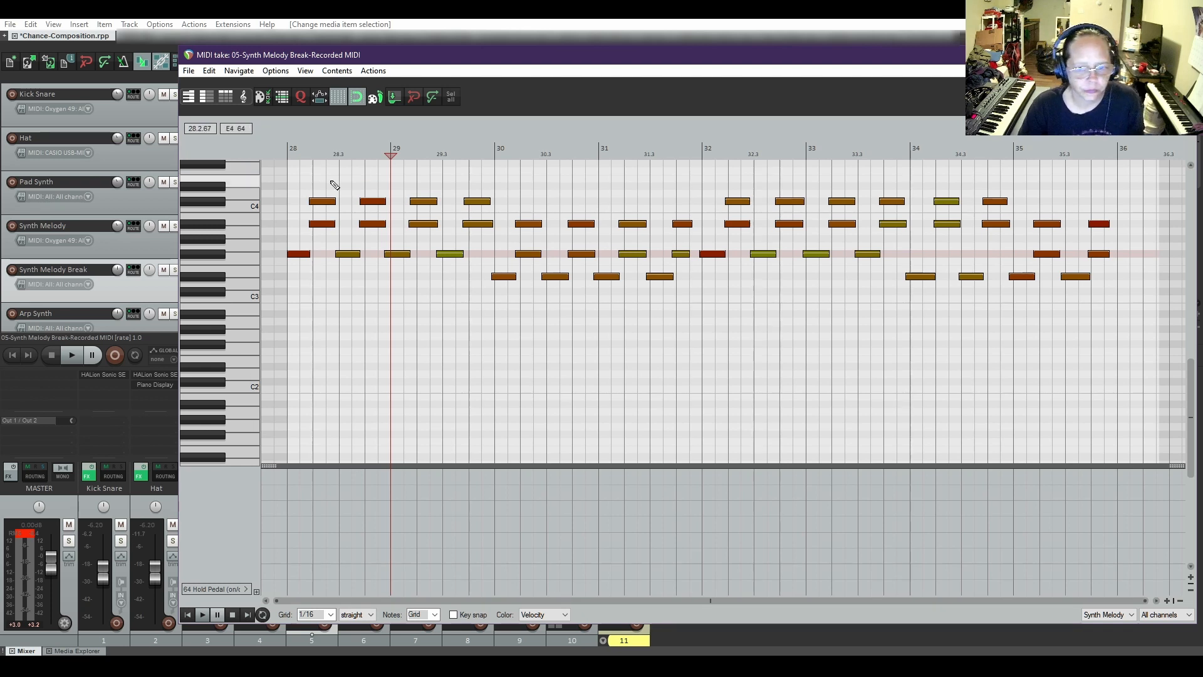
Shift all notes after the first one slightly later onto the grid from beat 28.2, and align the F#3 note with beat 28.3.
{"action": "left_click_drag", "start_coordinate": [316, 170], "coordinate": [1121, 323]}
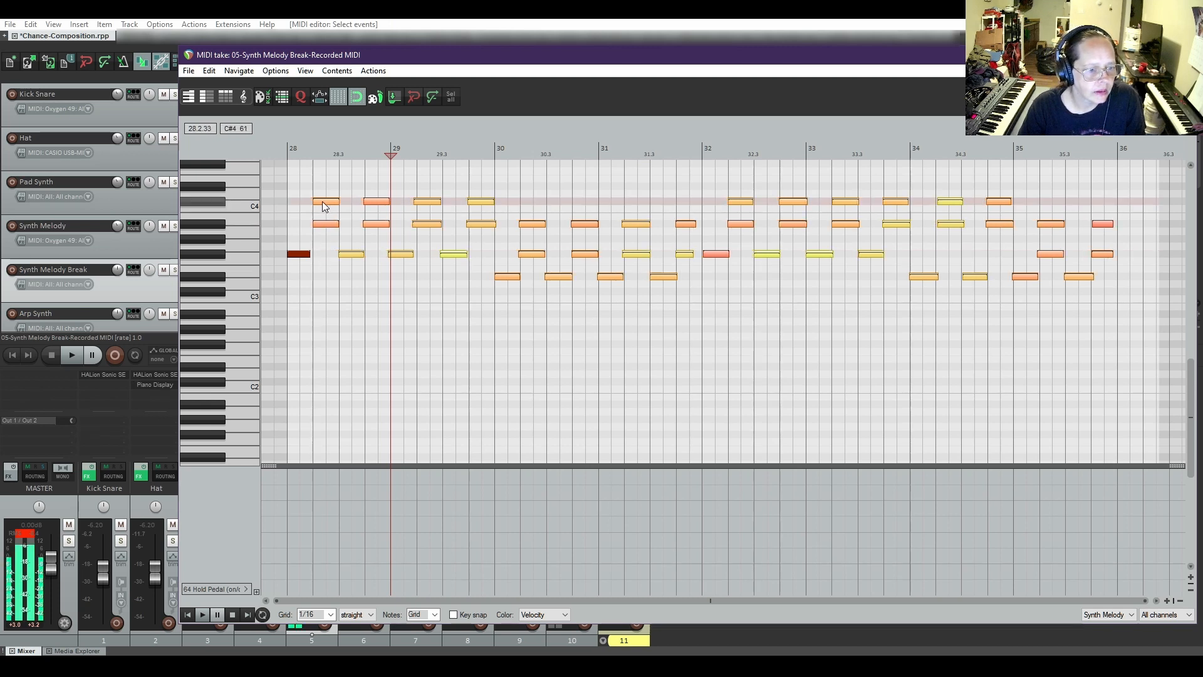
{"action": "left_click_drag", "start_coordinate": [323, 201], "coordinate": [326, 201]}
{"action": "left_click", "coordinate": [367, 280]}
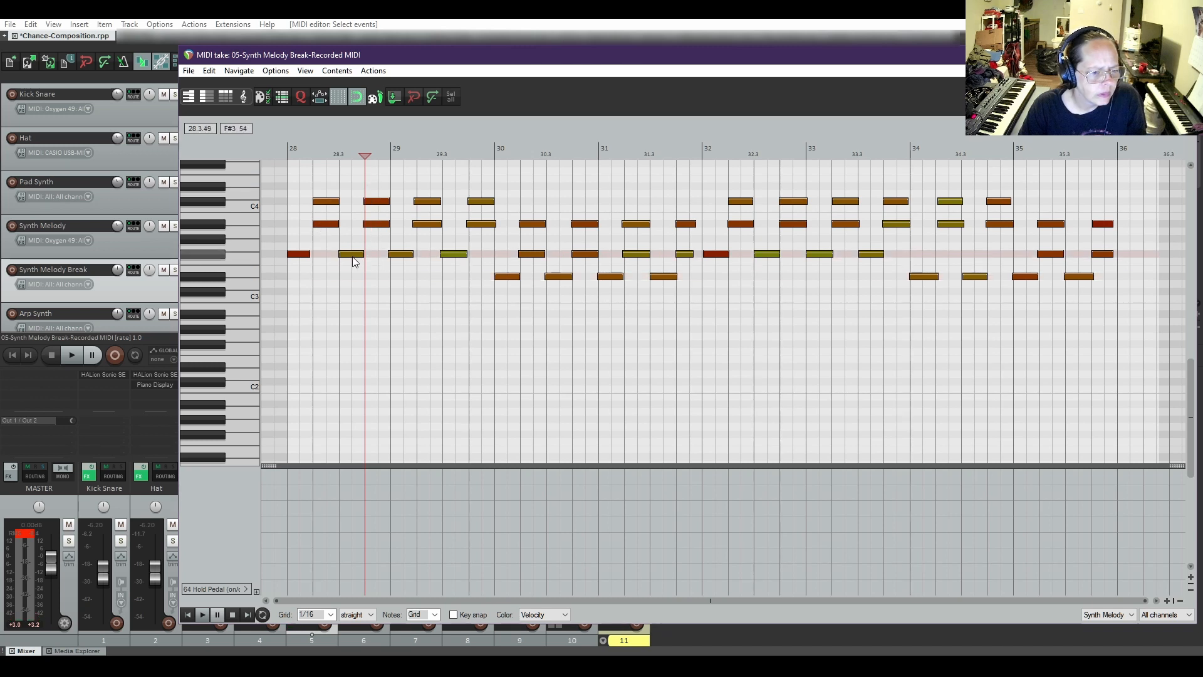
{"action": "left_click_drag", "start_coordinate": [352, 259], "coordinate": [358, 259]}
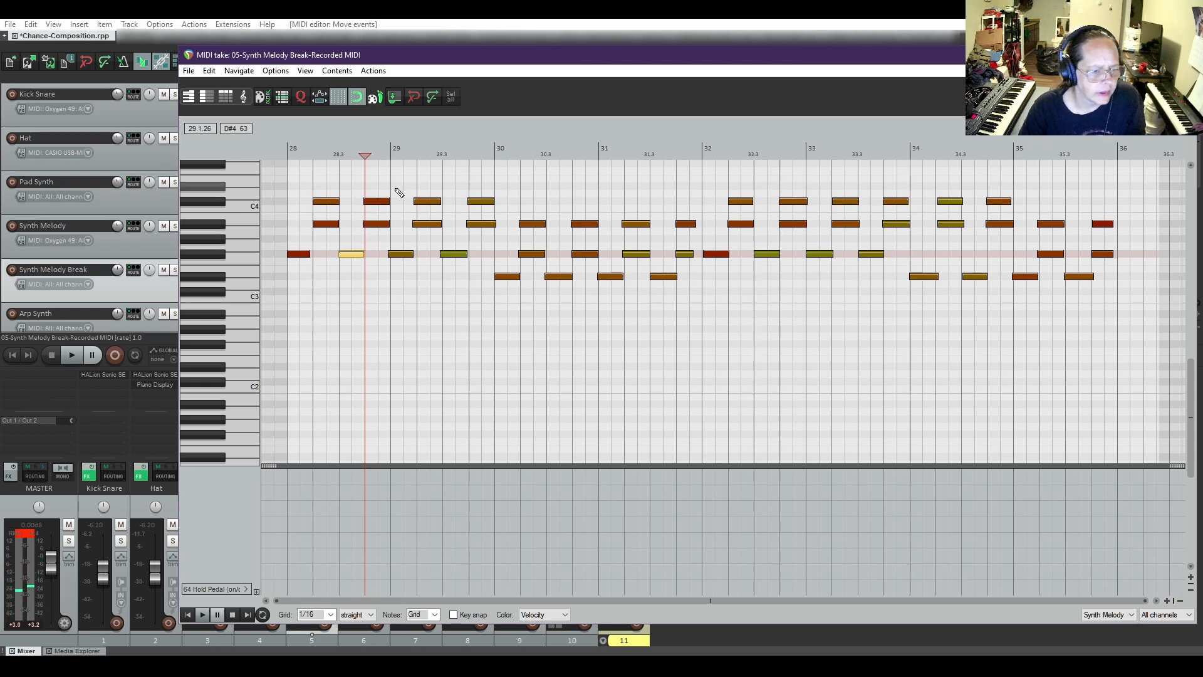
Move the notes from beat 28.4 to 29.2 slightly later, and align the upper C#4 note with beat 28.4.
{"action": "scroll", "coordinate": [340, 251], "scroll_direction": "up", "scroll_amount": 4}
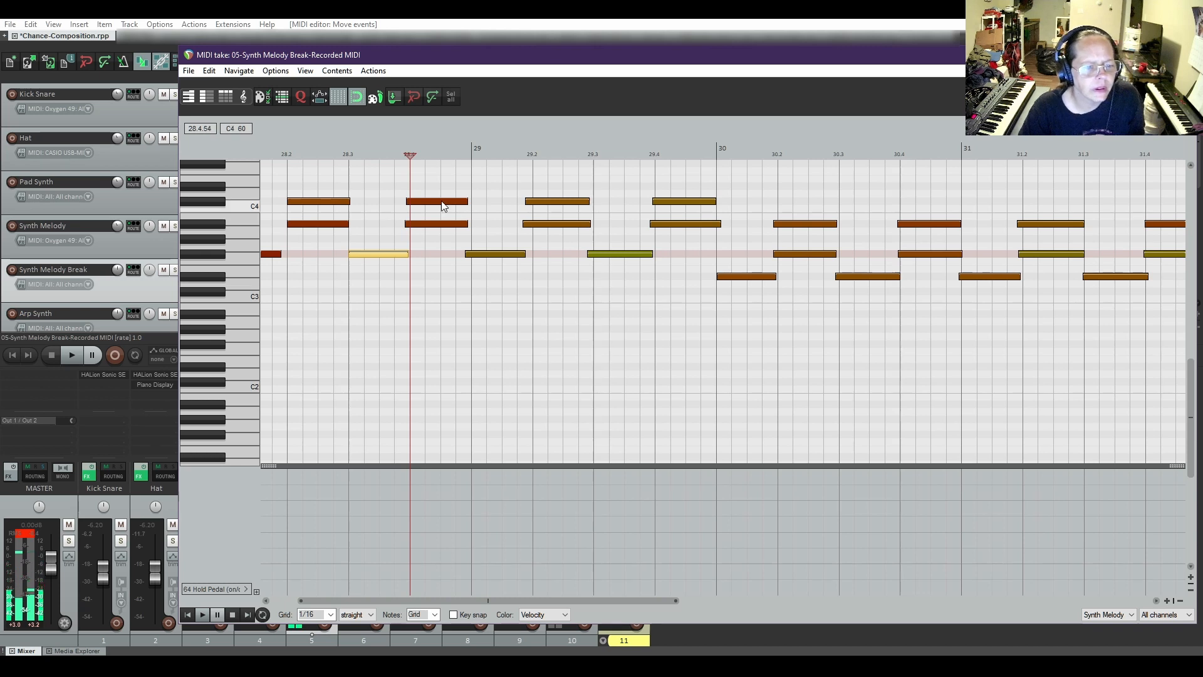
{"action": "left_click_drag", "start_coordinate": [430, 168], "coordinate": [545, 289]}
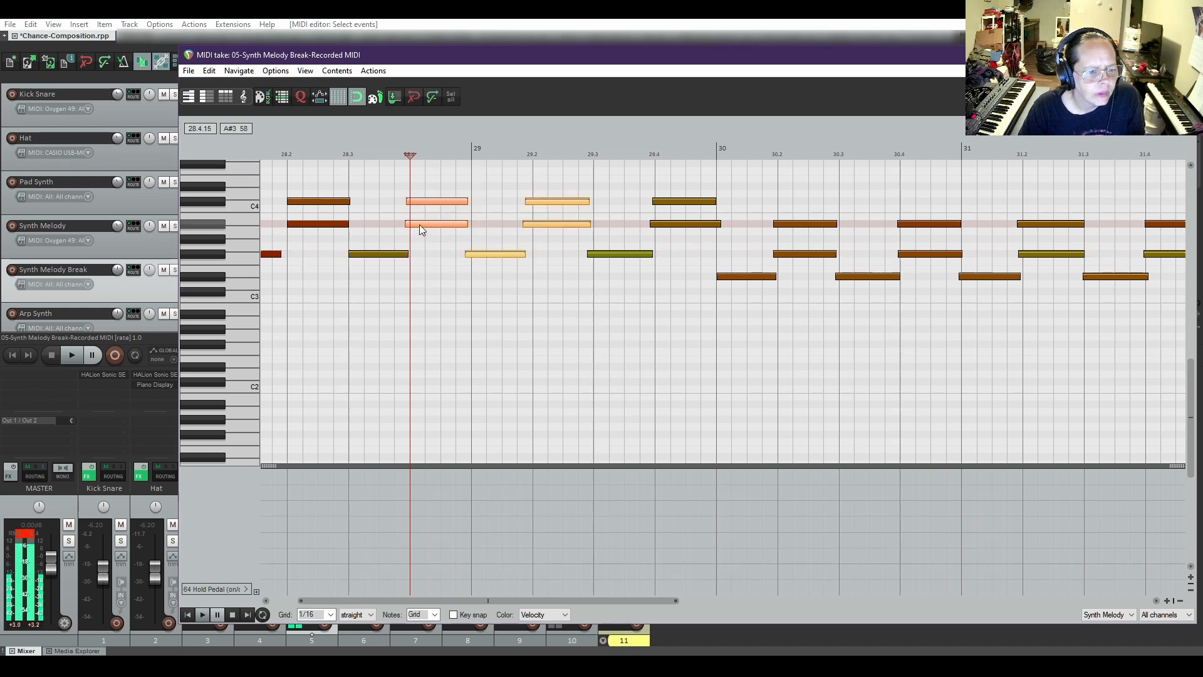
{"action": "left_click_drag", "start_coordinate": [419, 224], "coordinate": [437, 225]}
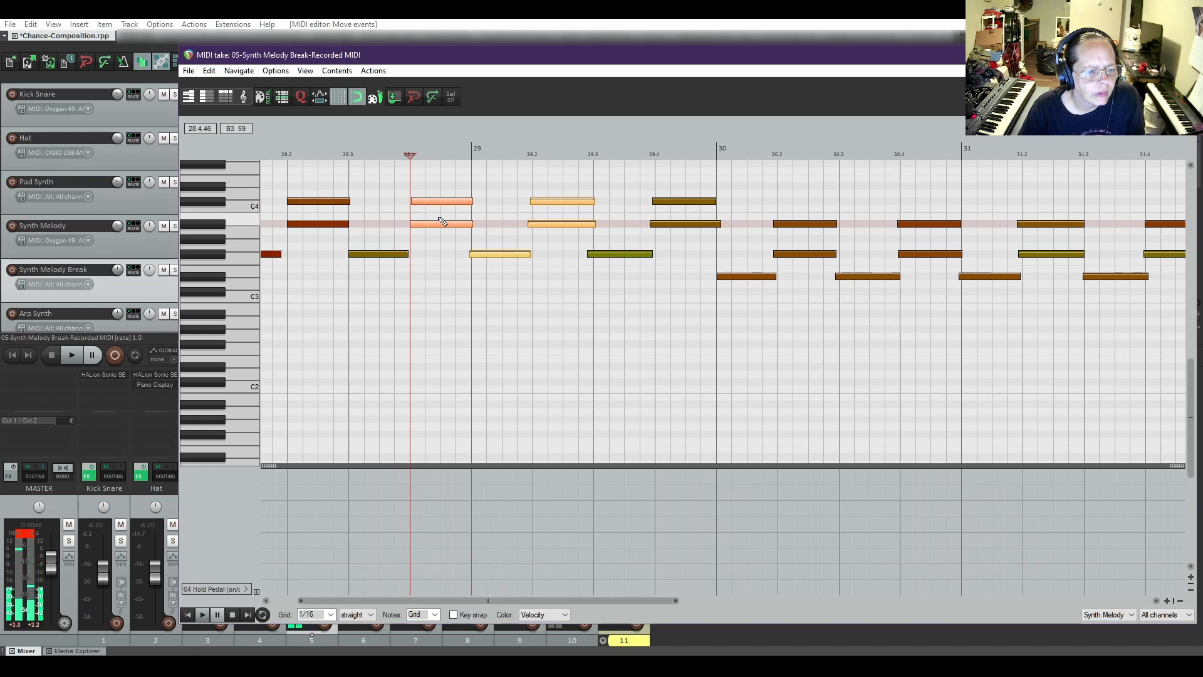
{"action": "left_click", "coordinate": [441, 213]}
{"action": "left_click", "coordinate": [439, 201]}
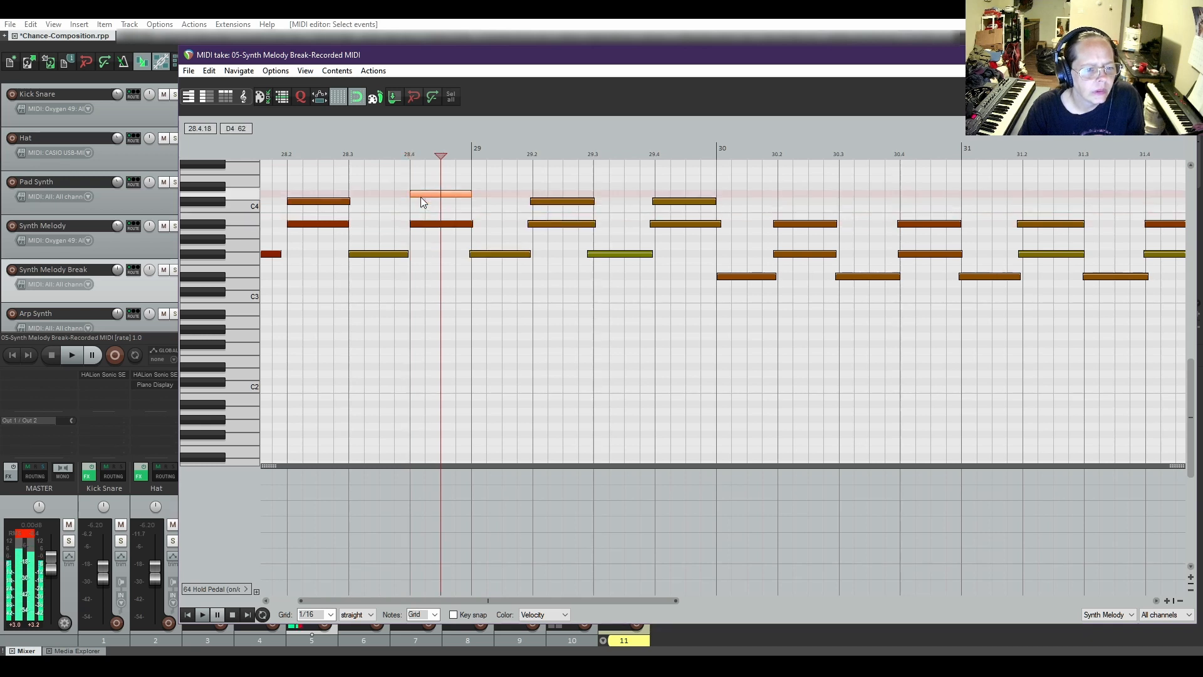
Align the F#3 note with the start of bar 29 and the C#4 and A#3 notes with beat 29.2.
{"action": "left_click", "coordinate": [491, 254]}
{"action": "left_click_drag", "start_coordinate": [524, 184], "coordinate": [577, 237]}
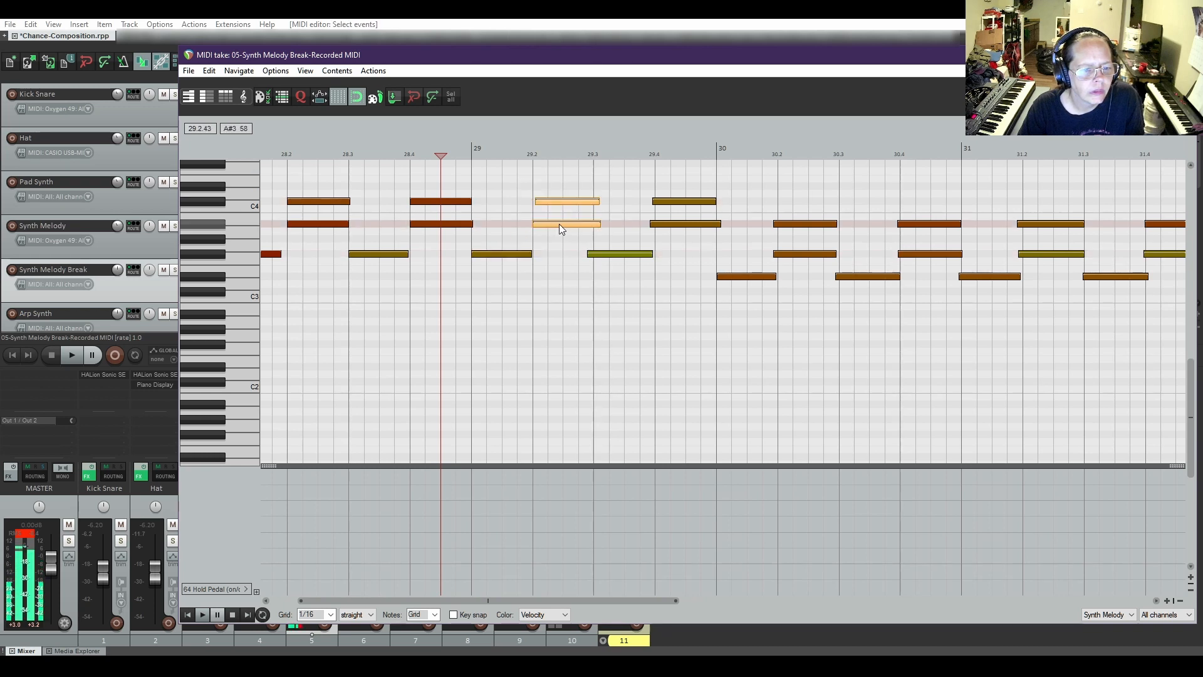
{"action": "left_click", "coordinate": [562, 208]}
{"action": "left_click", "coordinate": [551, 201]}
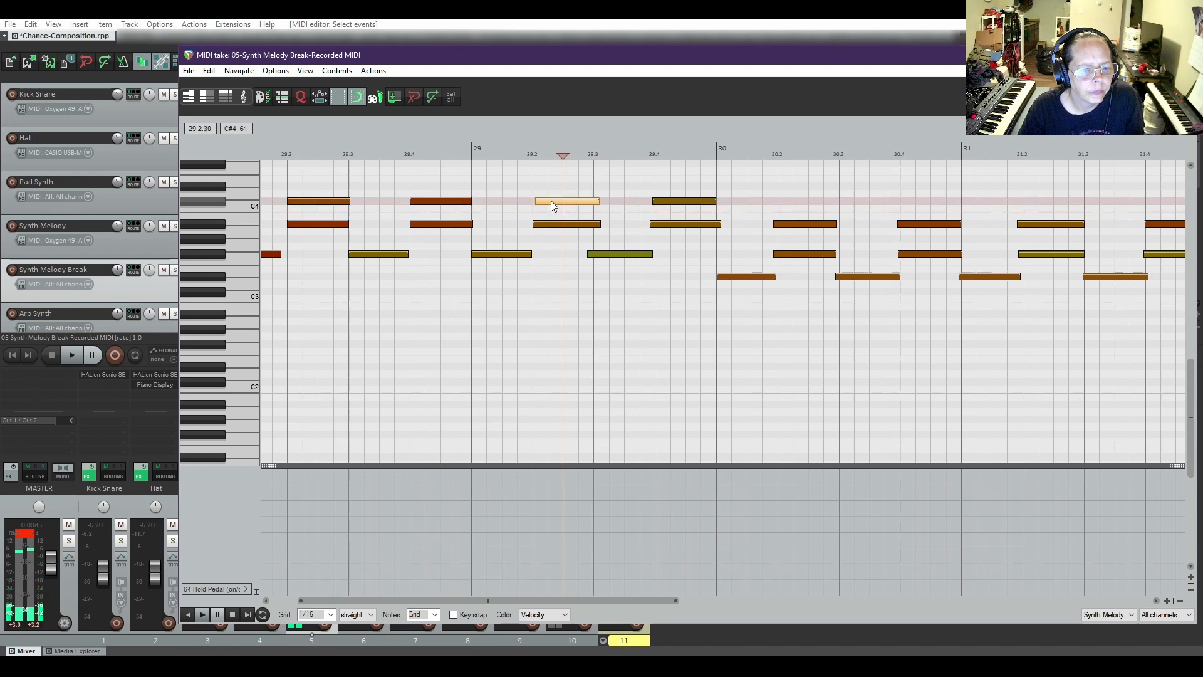
{"action": "key", "text": "space"}
{"action": "key", "text": "space"}
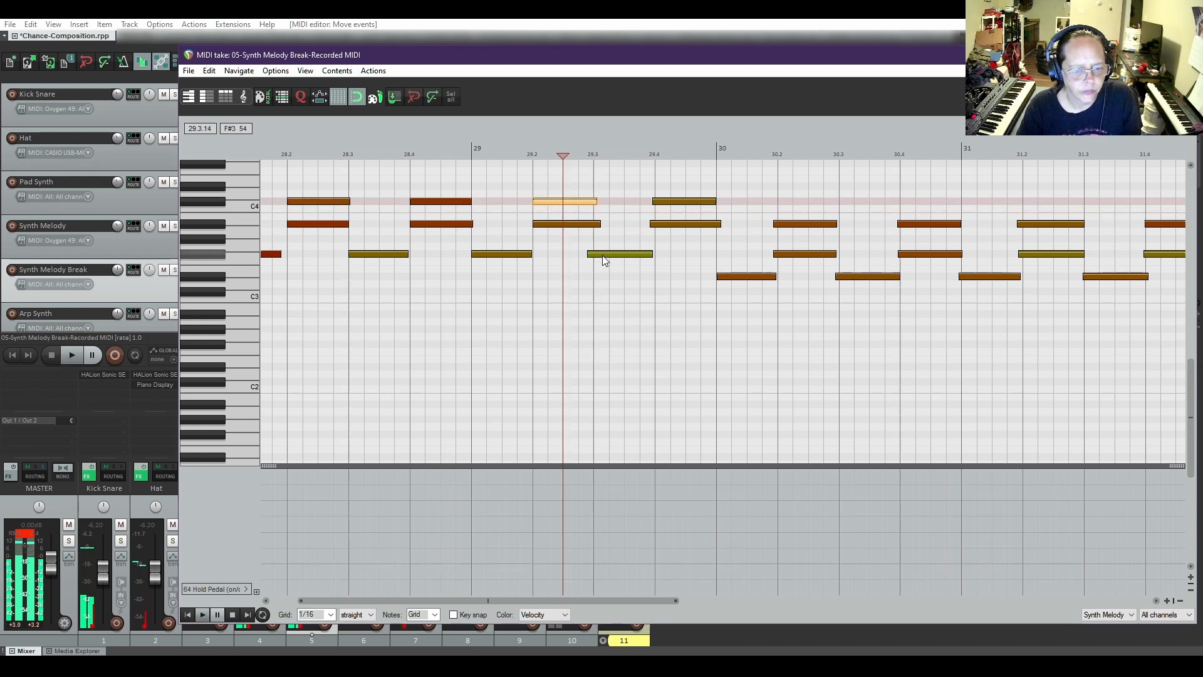
Align the F#3 note with beat 29.3 and the C#4 and A#3 notes with beat 29.4.
{"action": "left_click_drag", "start_coordinate": [602, 254], "coordinate": [610, 255]}
{"action": "left_click_drag", "start_coordinate": [648, 177], "coordinate": [669, 226]}
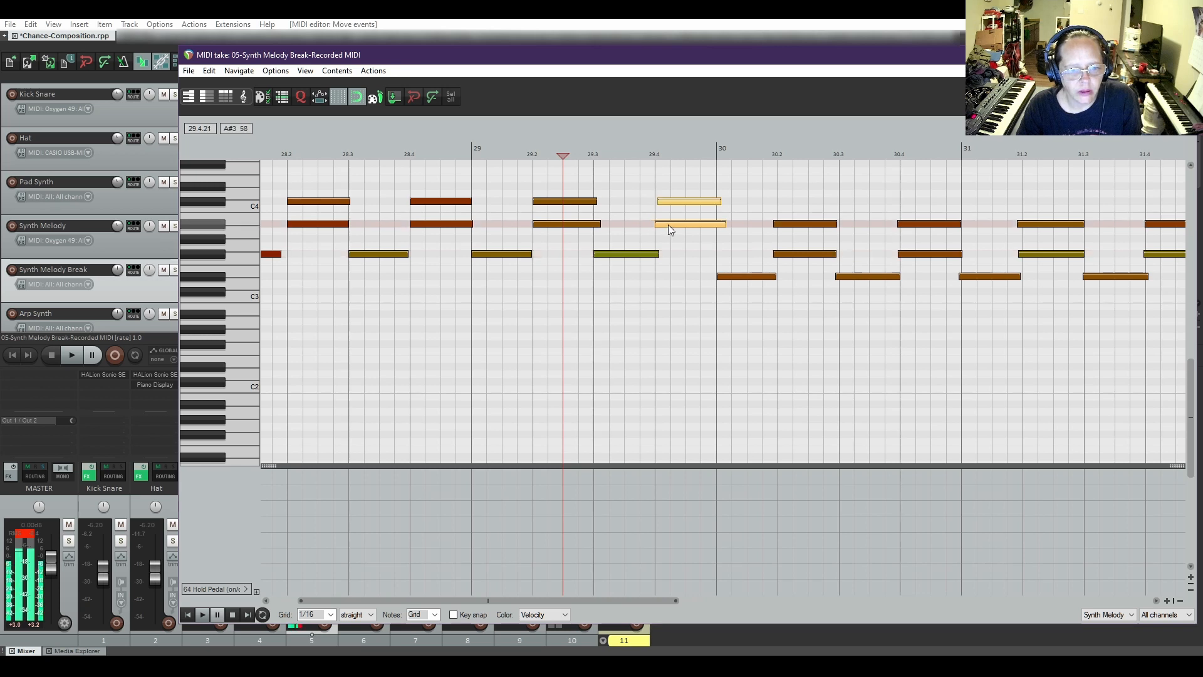
{"action": "right_click", "coordinate": [670, 213]}
{"action": "left_click", "coordinate": [665, 210]}
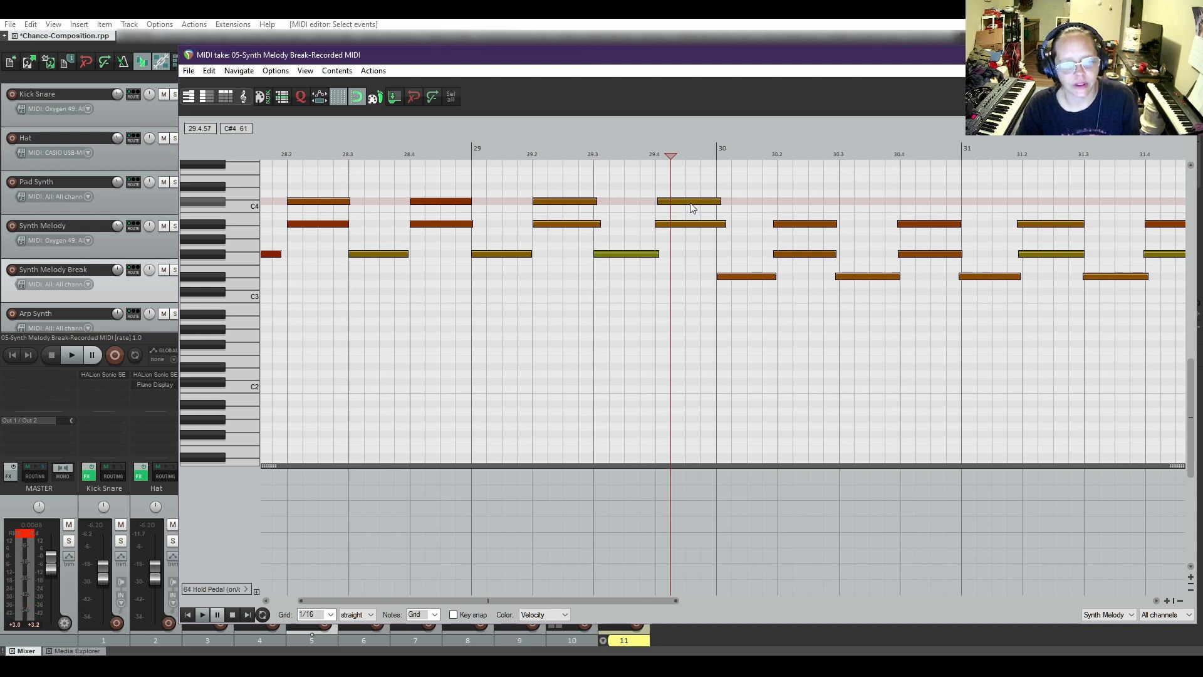
{"action": "left_click", "coordinate": [691, 203]}
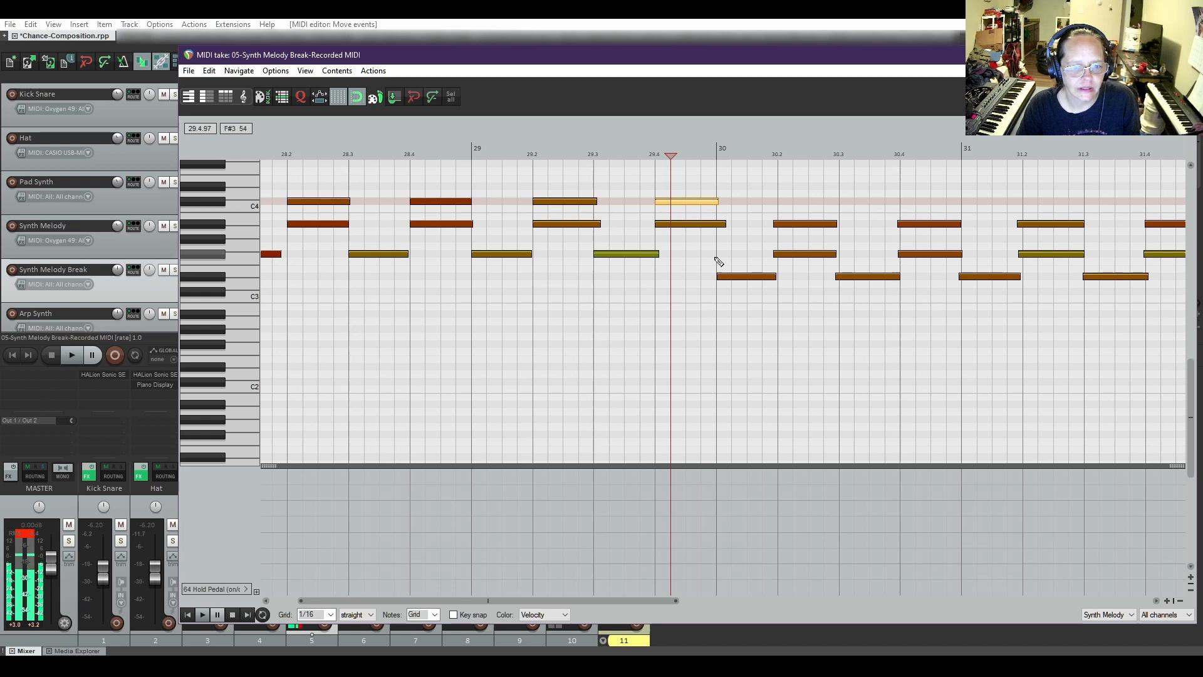
Align the D#3 note with bar 30, and shift the A#3, F#3 and following D#3 notes onto the grid from beat 30.2.
{"action": "left_click", "coordinate": [742, 277]}
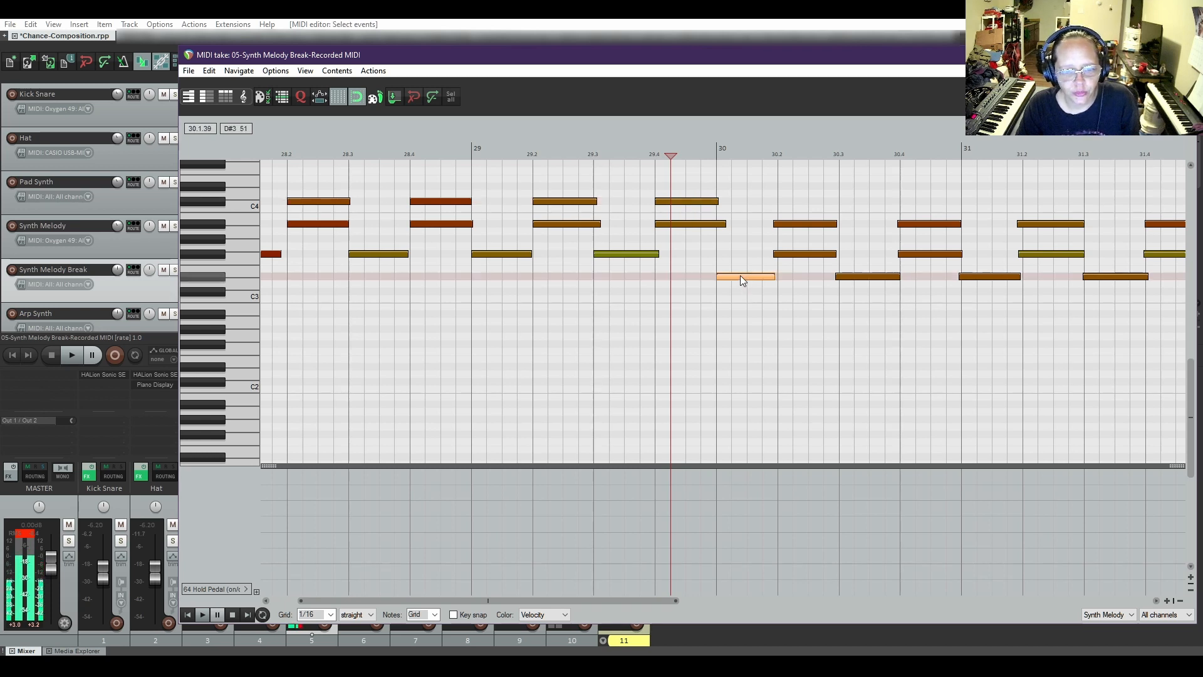
{"action": "left_click_drag", "start_coordinate": [786, 198], "coordinate": [852, 282]}
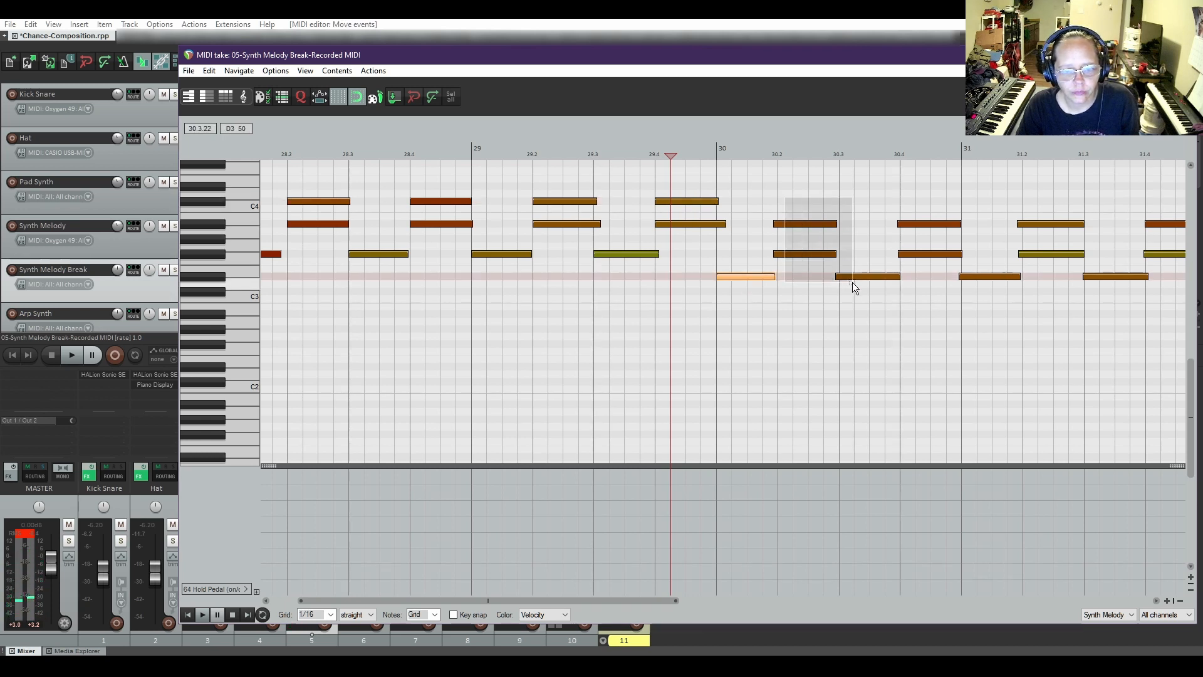
{"action": "left_click_drag", "start_coordinate": [786, 253], "coordinate": [791, 254]}
{"action": "left_click", "coordinate": [822, 283]}
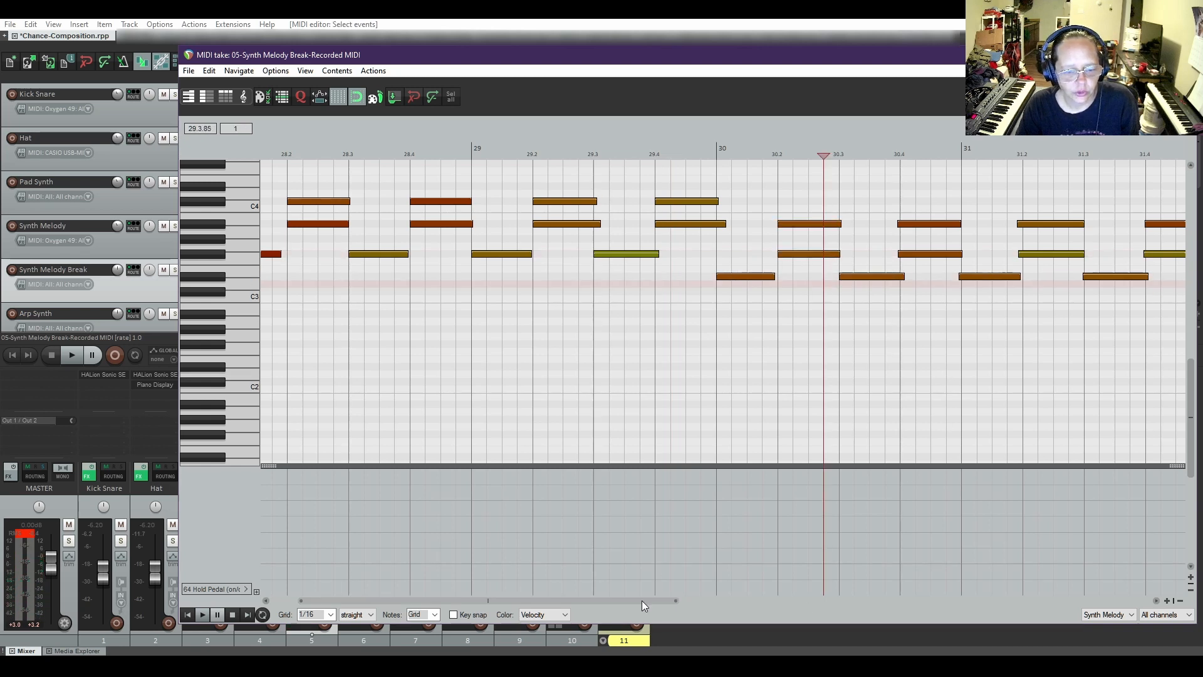
Shift the notes from beat 30.4 through 31.4 slightly later onto the grid, and fine-align the F#3 note with beat 30.4.
{"action": "left_click_drag", "start_coordinate": [641, 601], "coordinate": [774, 612]}
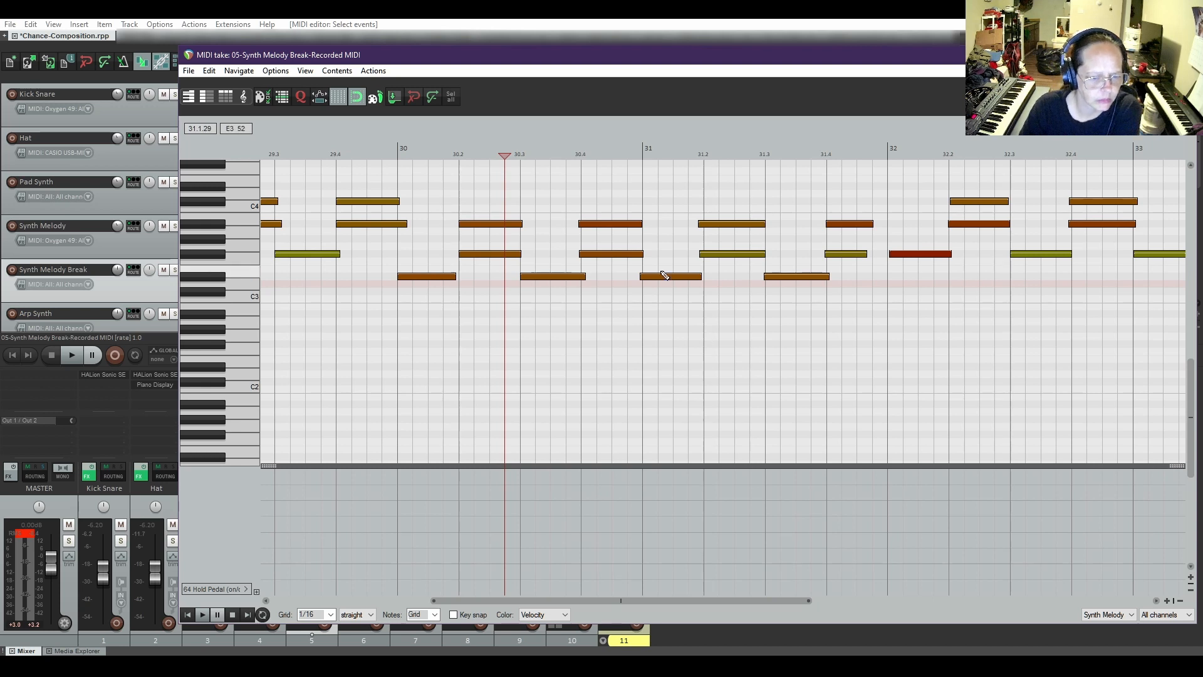
{"action": "left_click_drag", "start_coordinate": [602, 194], "coordinate": [857, 310]}
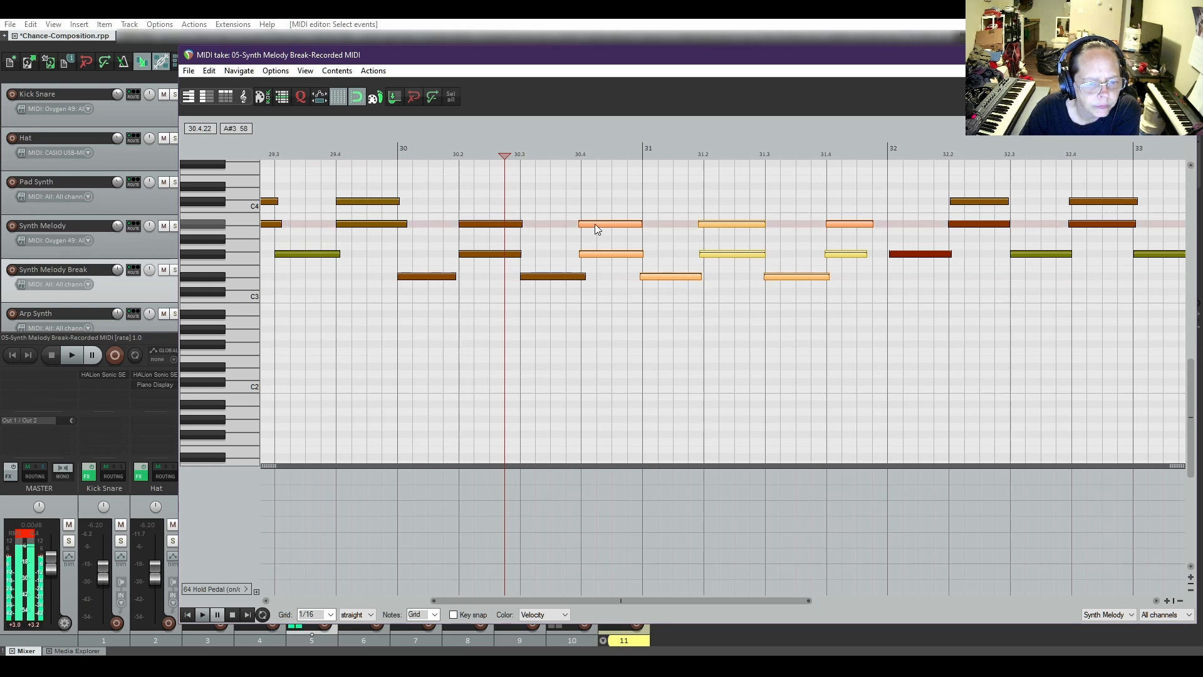
{"action": "left_click_drag", "start_coordinate": [595, 224], "coordinate": [597, 224]}
{"action": "left_click", "coordinate": [605, 299]}
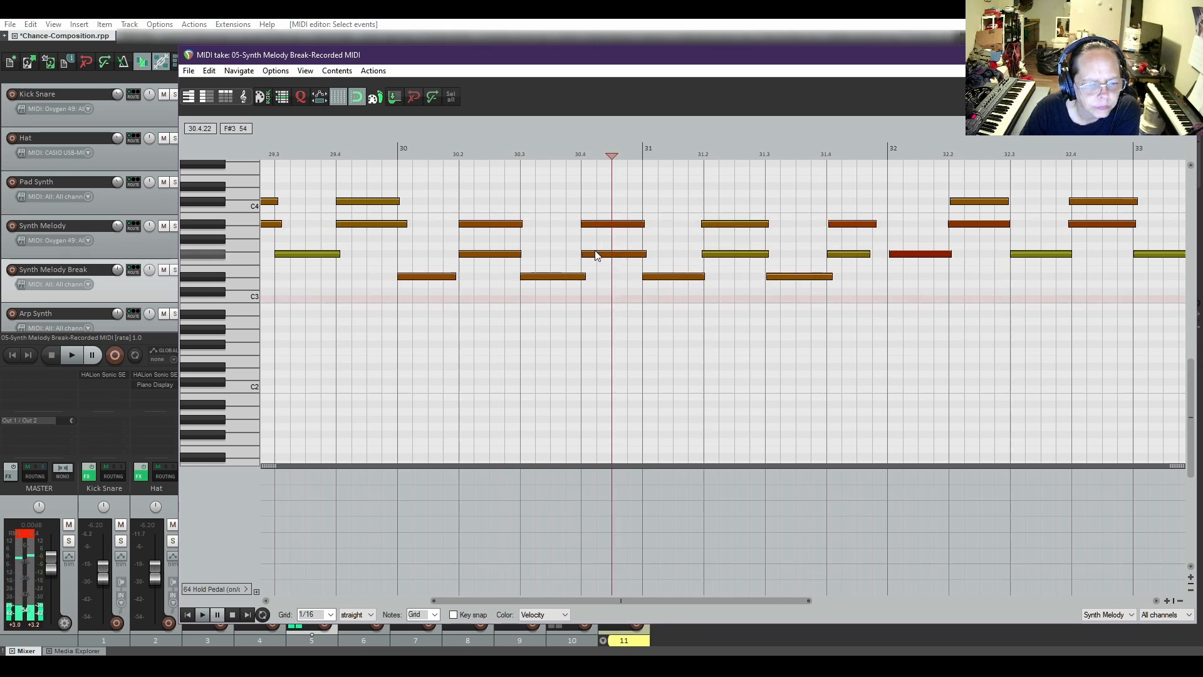
{"action": "left_click", "coordinate": [596, 257]}
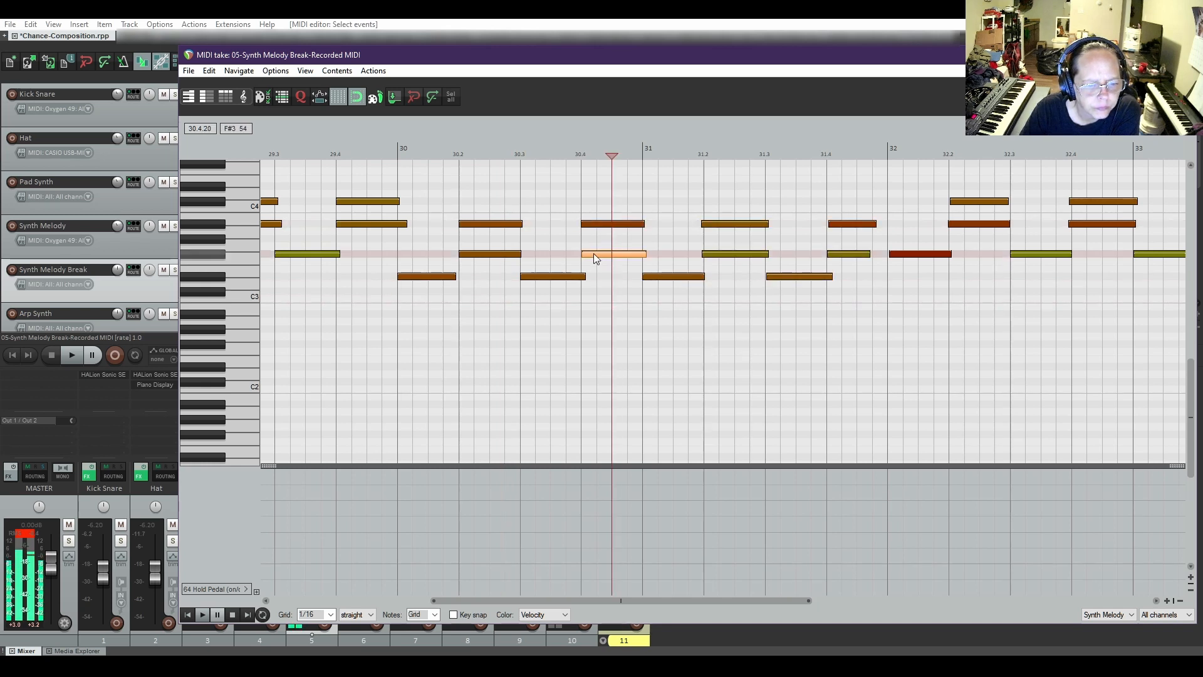
{"action": "mouse_move", "coordinate": [594, 254]}
{"action": "left_mouse_down"}
{"action": "mouse_move", "coordinate": [584, 259]}
{"action": "mouse_move", "coordinate": [594, 262]}
{"action": "left_mouse_up"}
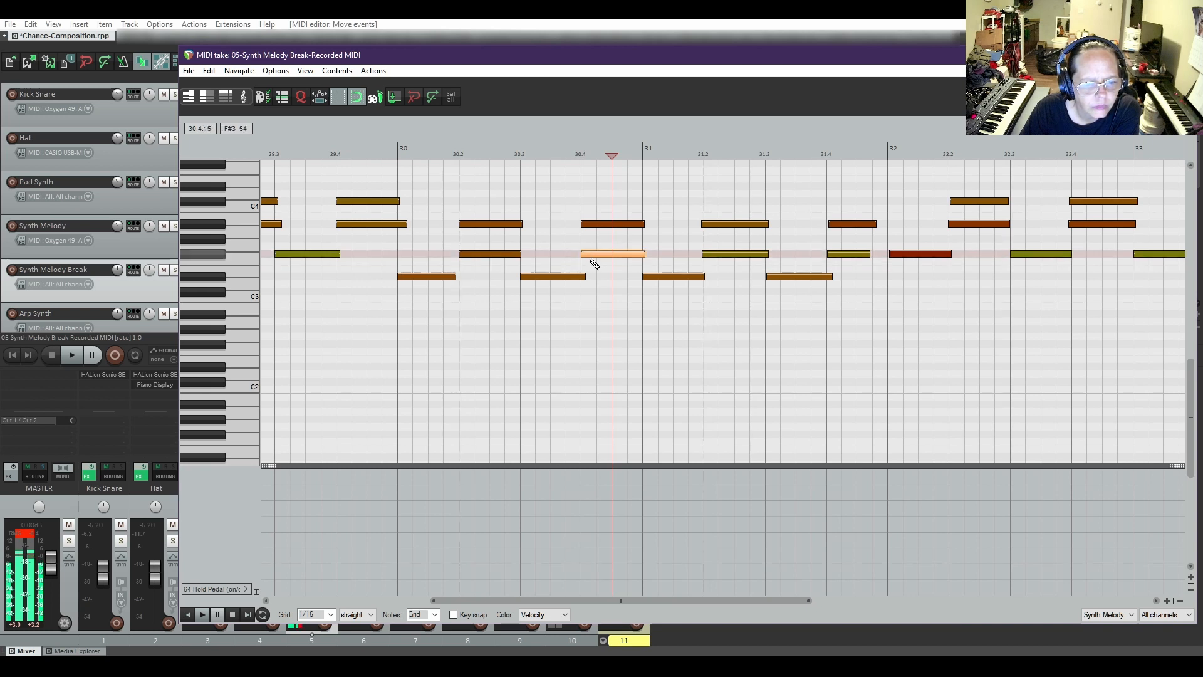
Align the A#3 and F#3 notes at beats 31.2 and 31.4 and the D#3 note at beat 31.3 with the grid.
{"action": "left_click_drag", "start_coordinate": [711, 202], "coordinate": [754, 273]}
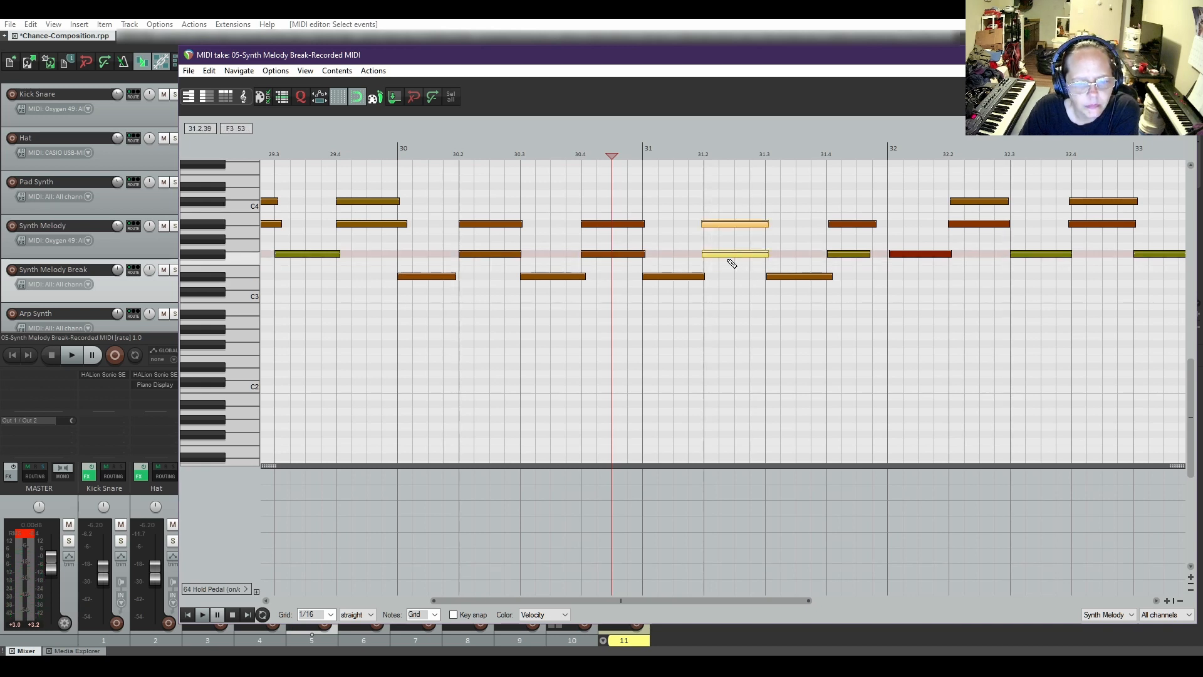
{"action": "left_click", "coordinate": [715, 224]}
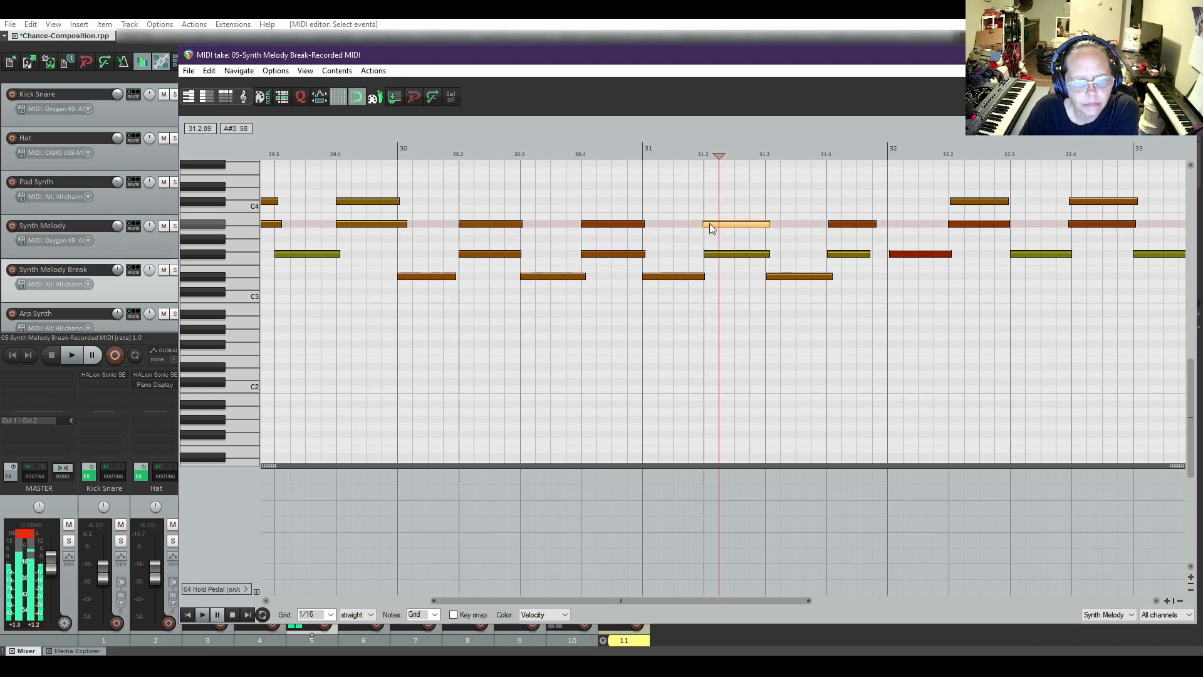
{"action": "left_click", "coordinate": [785, 277]}
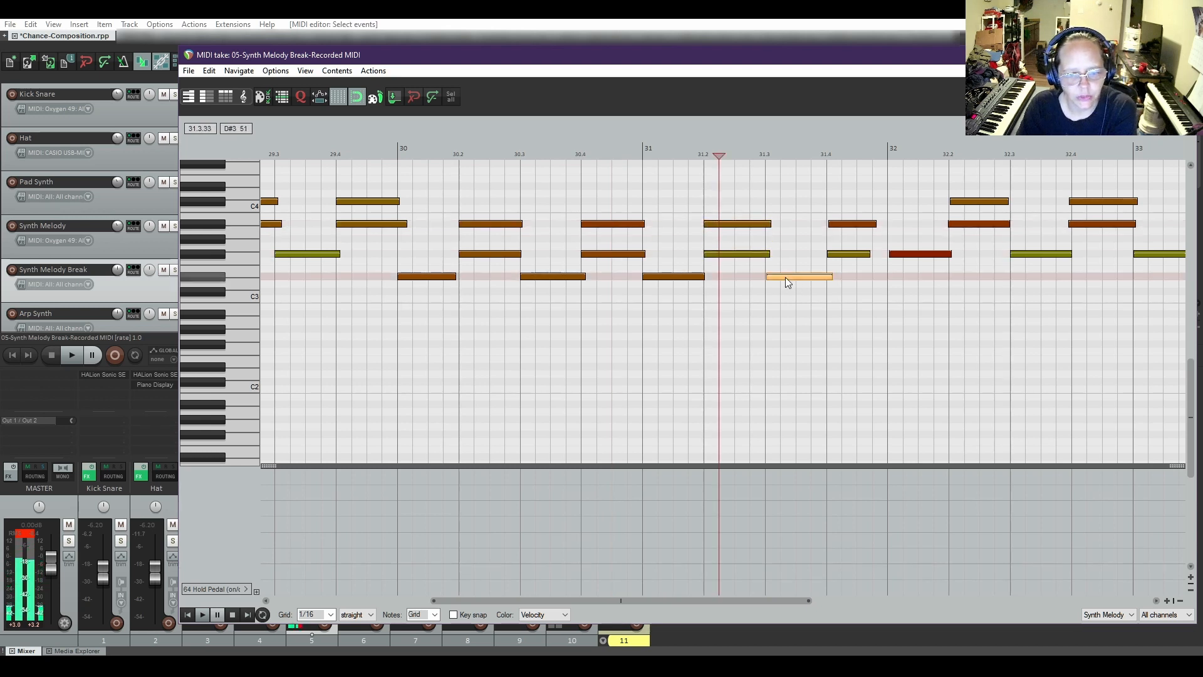
{"action": "left_click", "coordinate": [780, 277]}
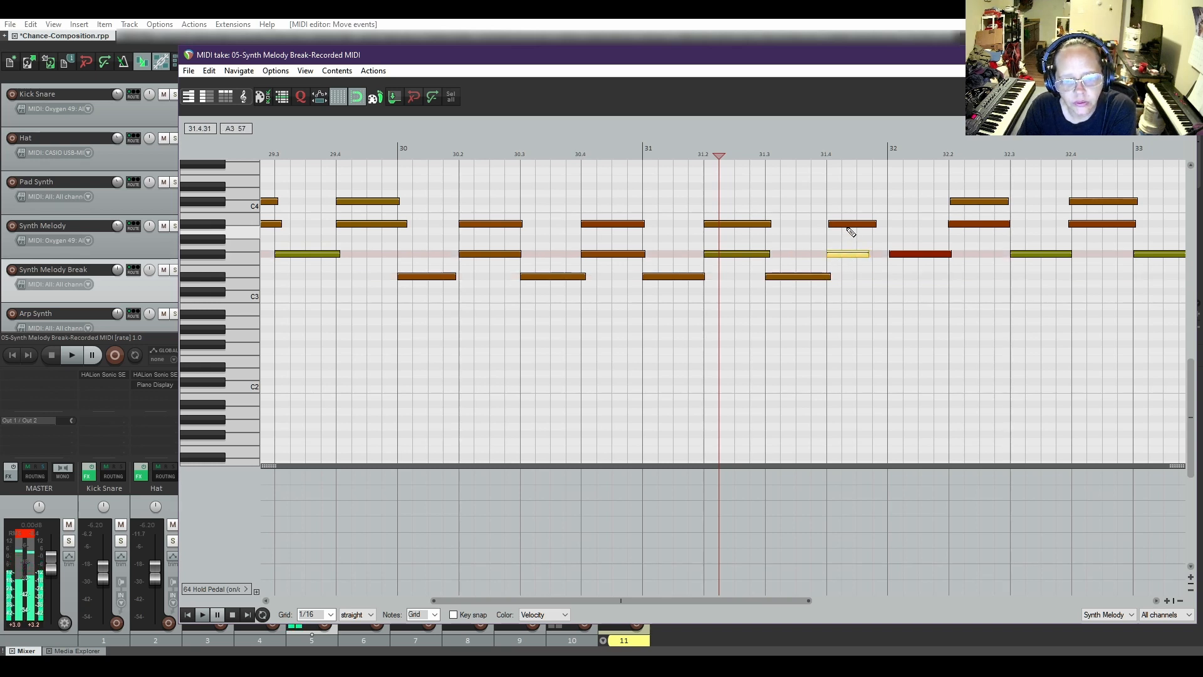
{"action": "left_click", "coordinate": [849, 224]}
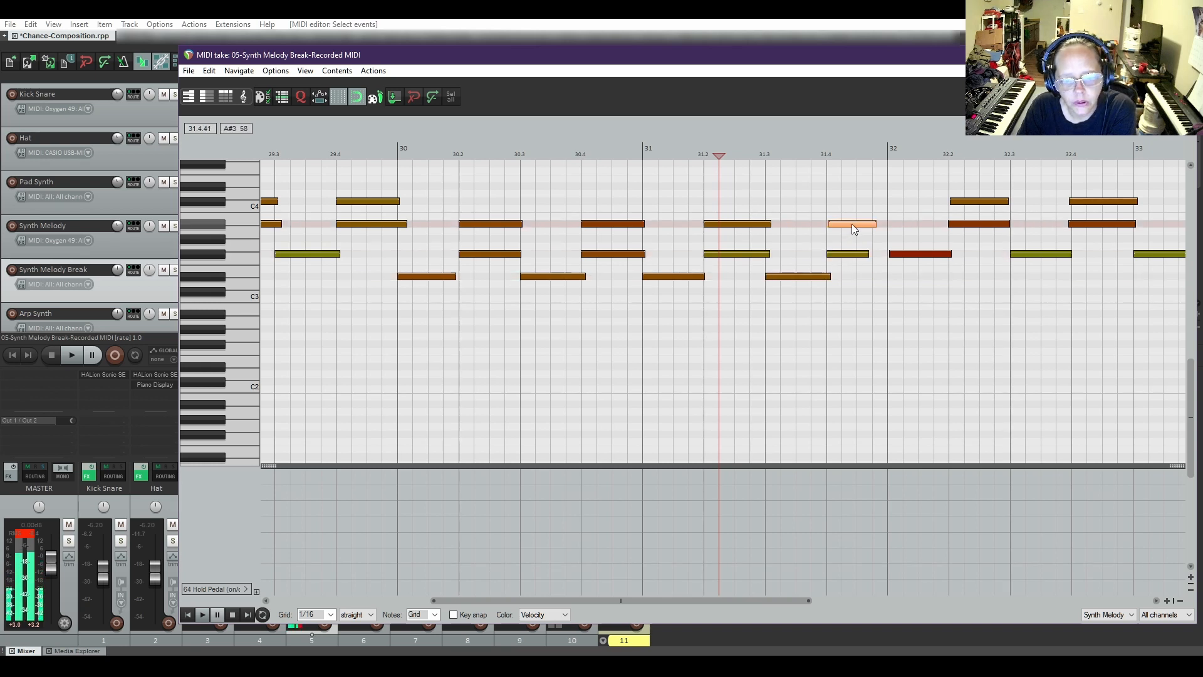
Align the F#3 note with the start of bar 32 and the C#4 and A#3 notes with beat 32.2.
{"action": "left_click", "coordinate": [910, 255]}
{"action": "left_click", "coordinate": [911, 254]}
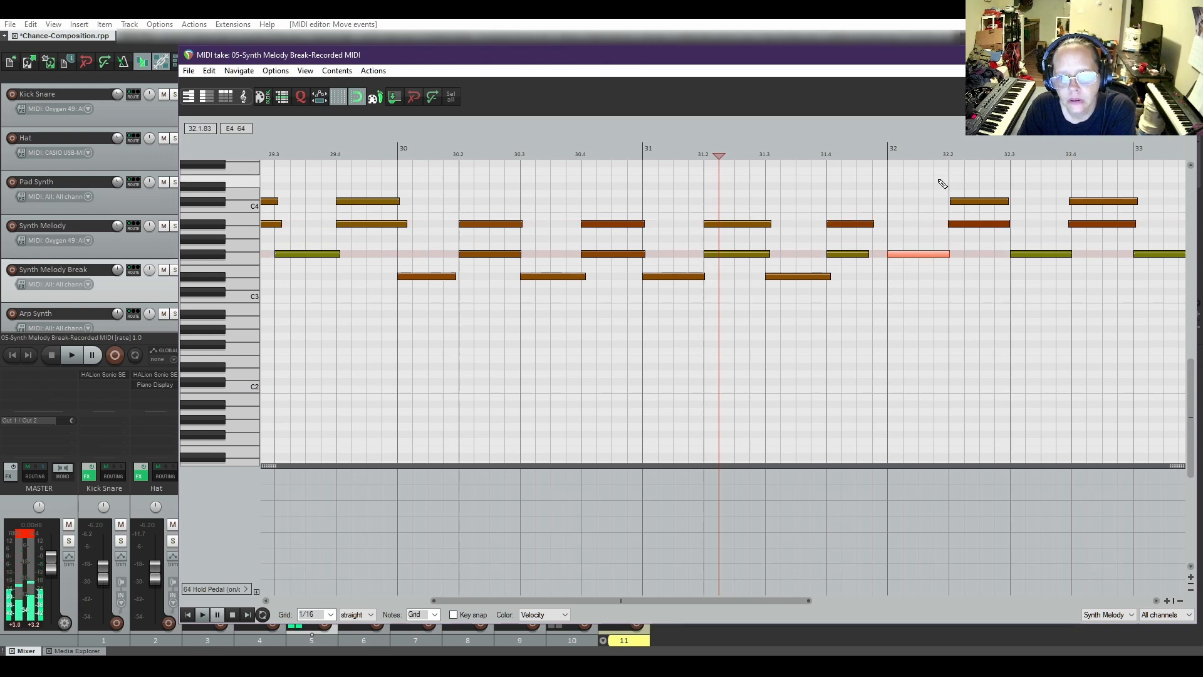
{"action": "left_click", "coordinate": [969, 201]}
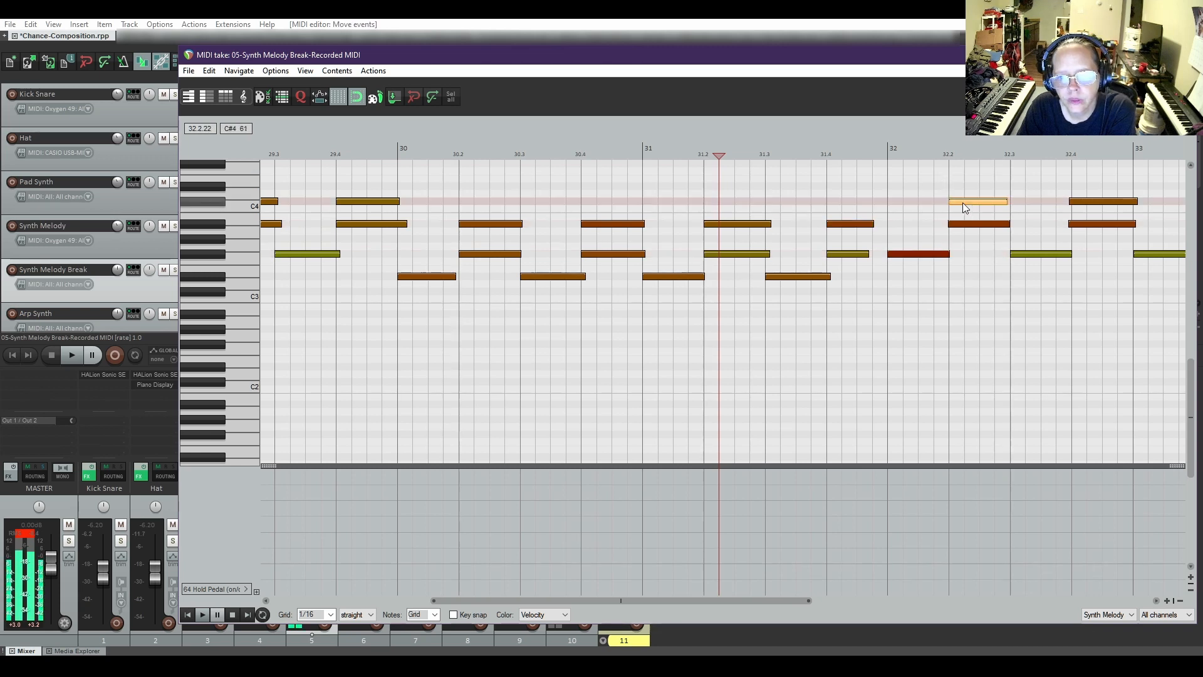
{"action": "left_click", "coordinate": [965, 225]}
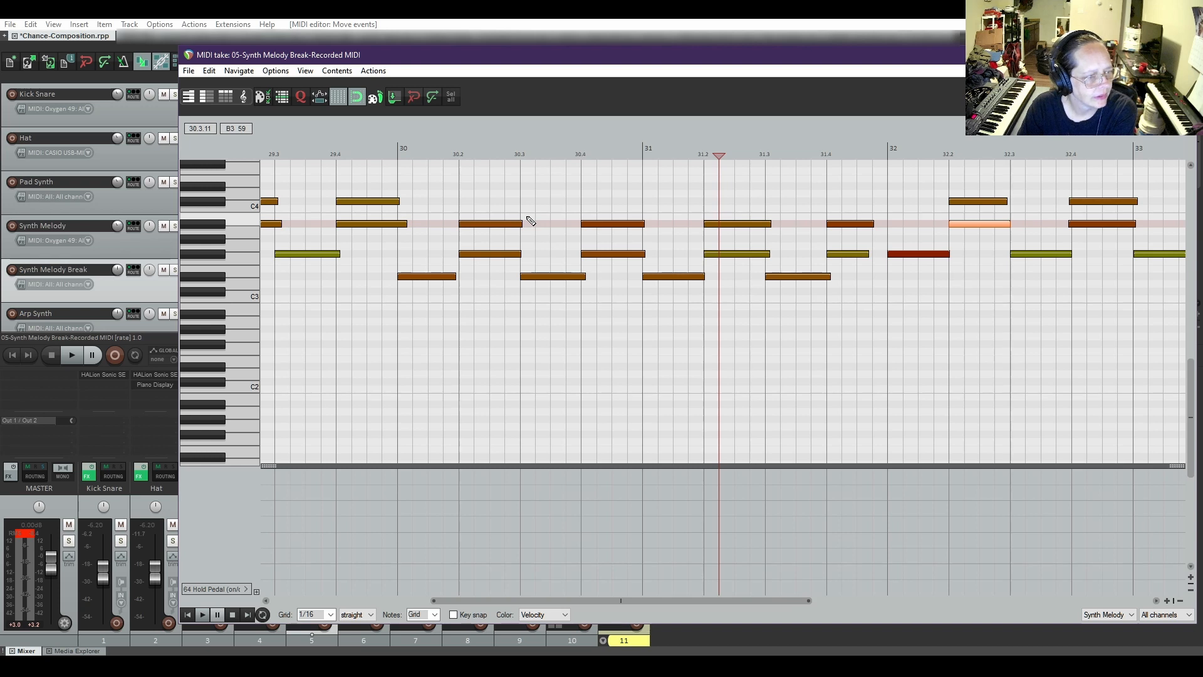
Turn off the master send in the Synth Melody Break track's routing and return to the MIDI editor.
{"action": "left_click", "coordinate": [132, 270]}
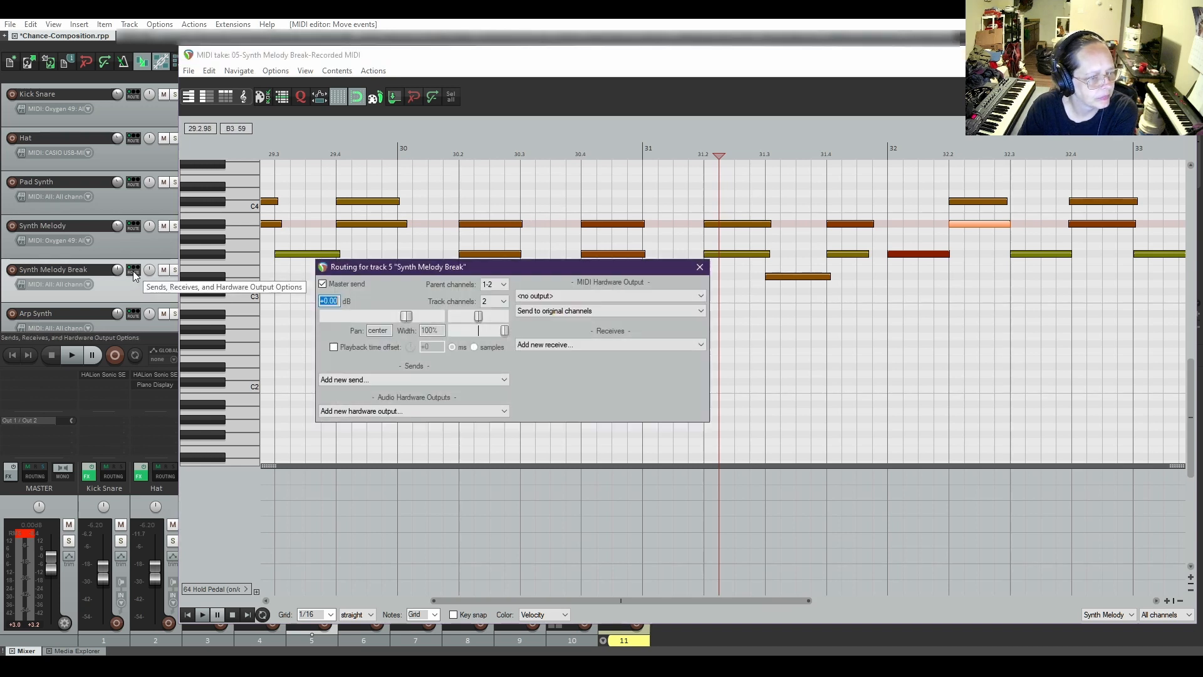
{"action": "left_click", "coordinate": [323, 284]}
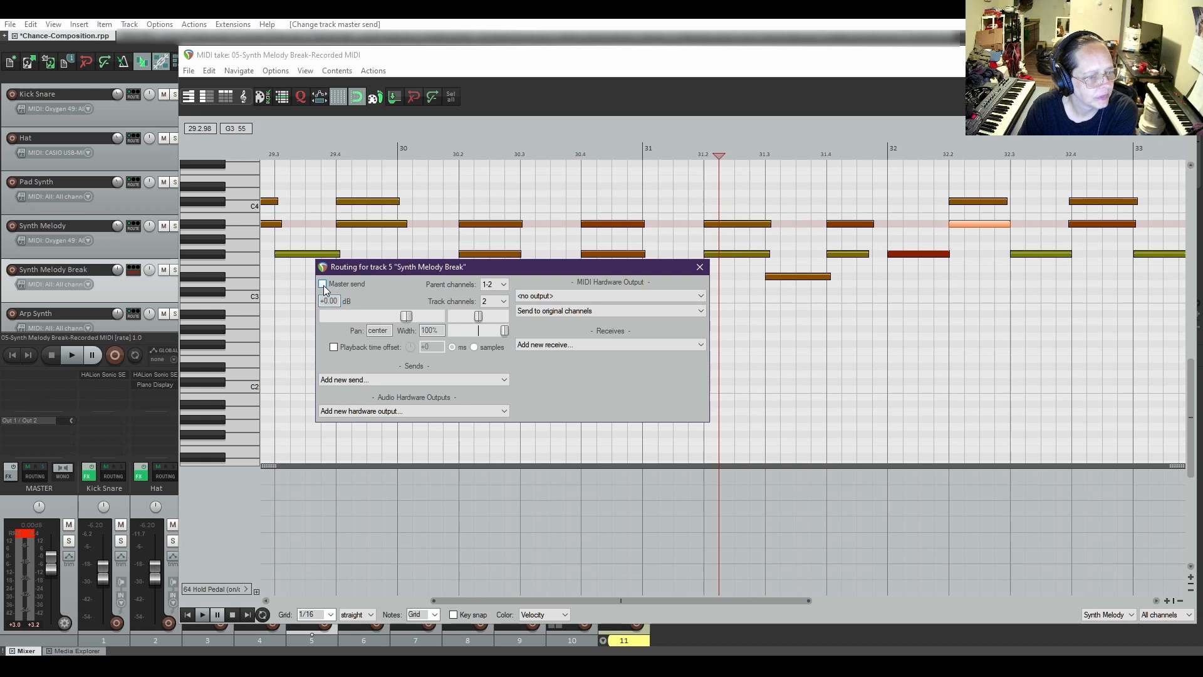
{"action": "left_click", "coordinate": [906, 256]}
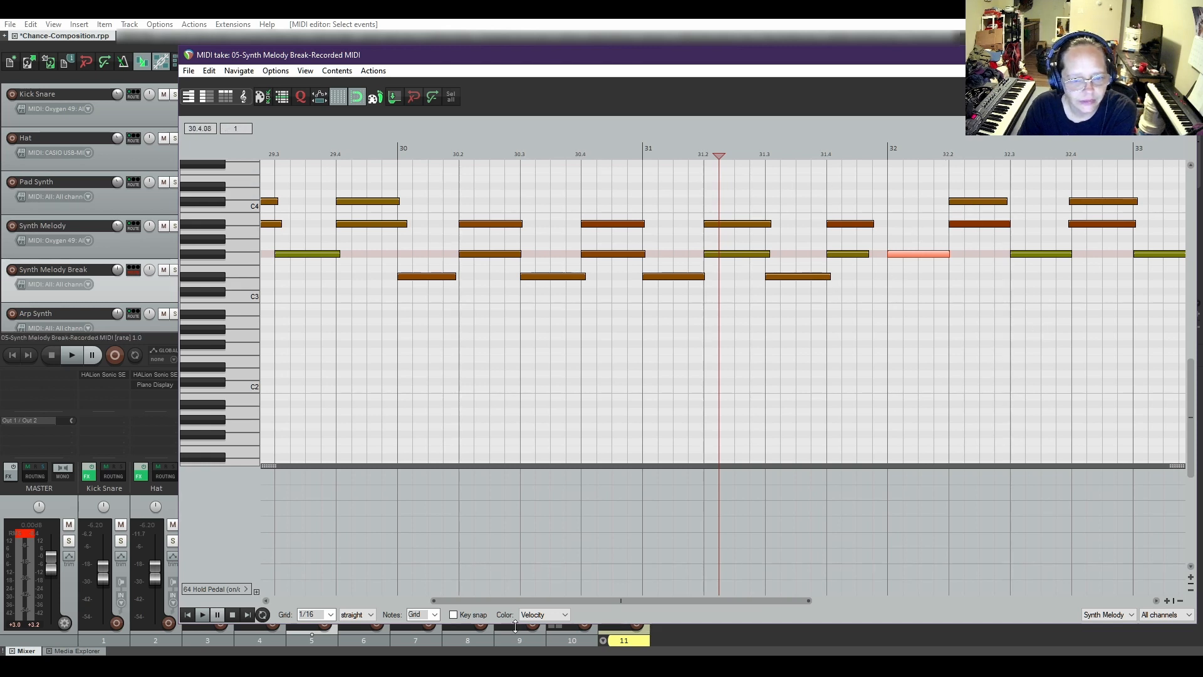
Align the C#4 and A#3 notes with beat 32.4 and the F#3 note with the start of bar 33.
{"action": "left_click_drag", "start_coordinate": [644, 600], "coordinate": [810, 604]}
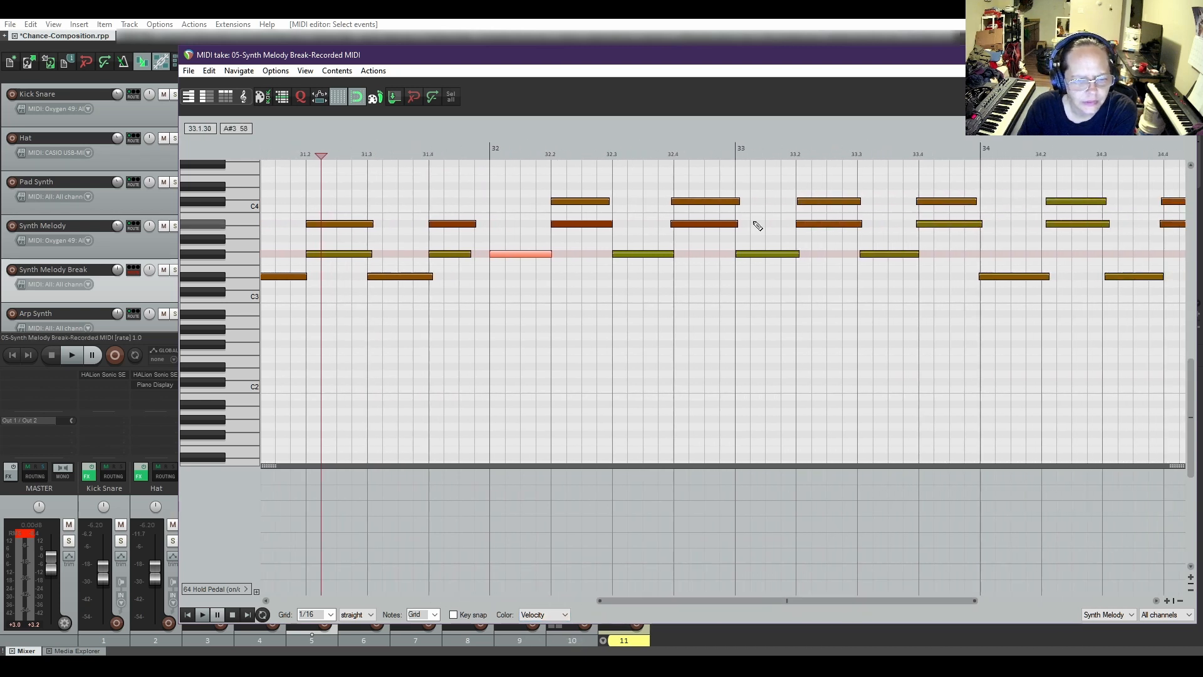
{"action": "left_click_drag", "start_coordinate": [704, 178], "coordinate": [687, 225]}
{"action": "left_click", "coordinate": [708, 247]}
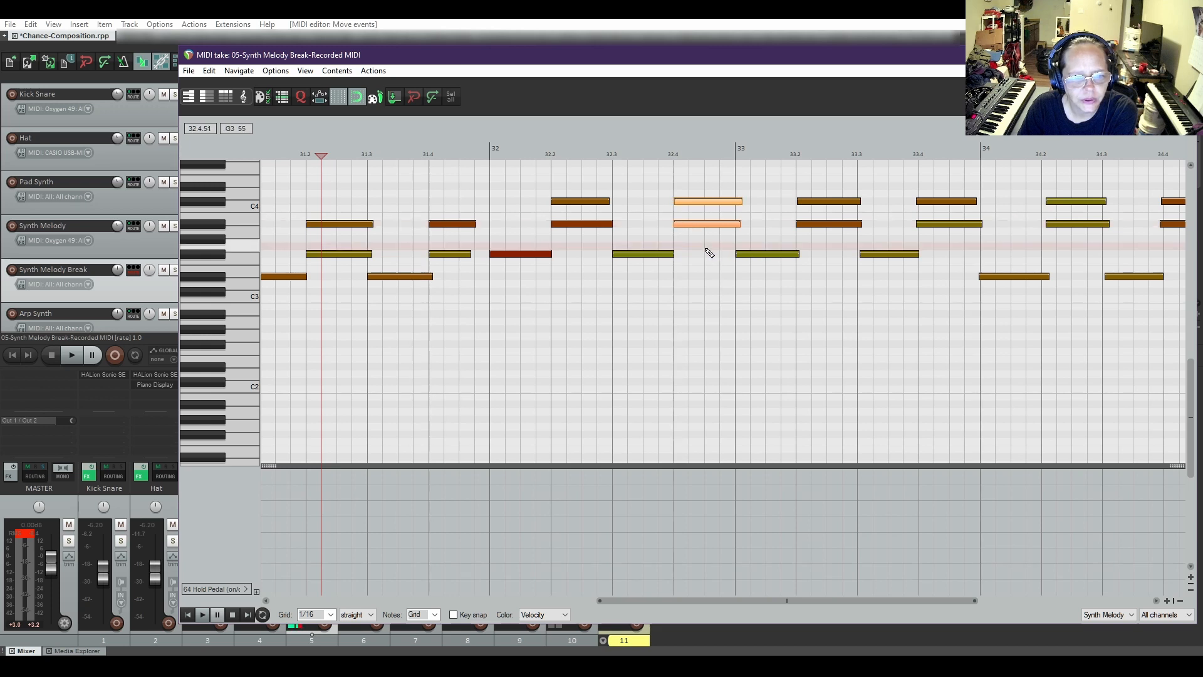
{"action": "left_click", "coordinate": [695, 202]}
{"action": "left_click", "coordinate": [761, 254]}
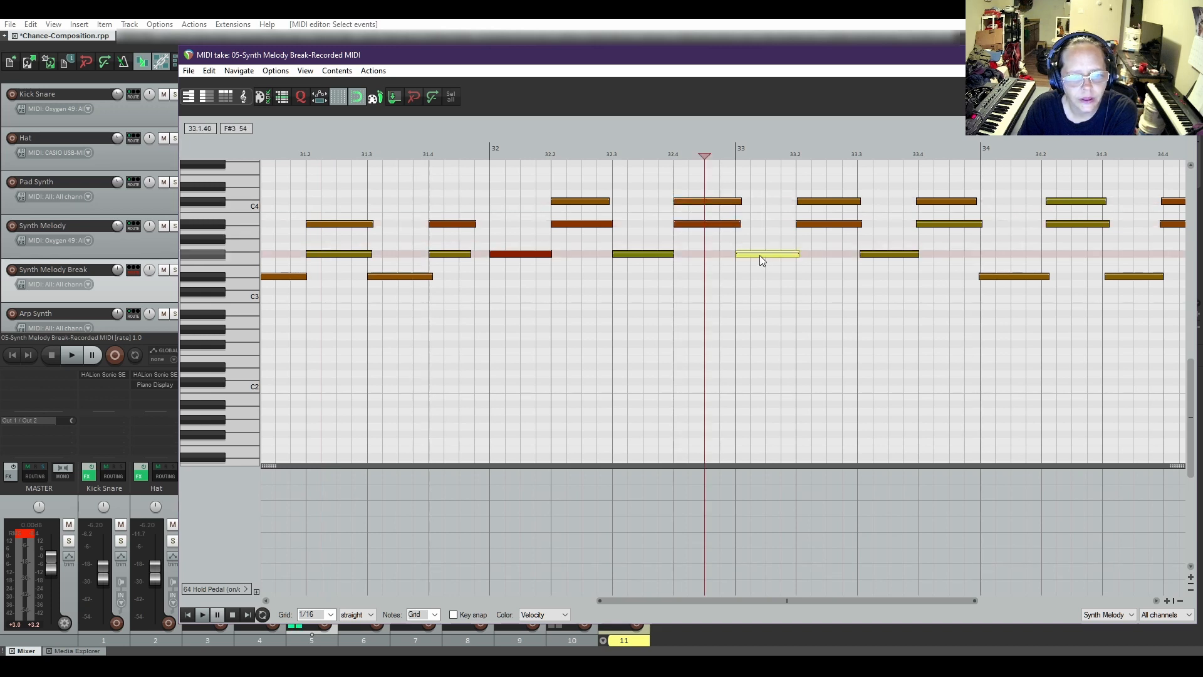
Align the F#3 note with the start of bar 33 and the C#4 and A#3 notes with beat 33.2.
{"action": "left_click_drag", "start_coordinate": [759, 254], "coordinate": [757, 254]}
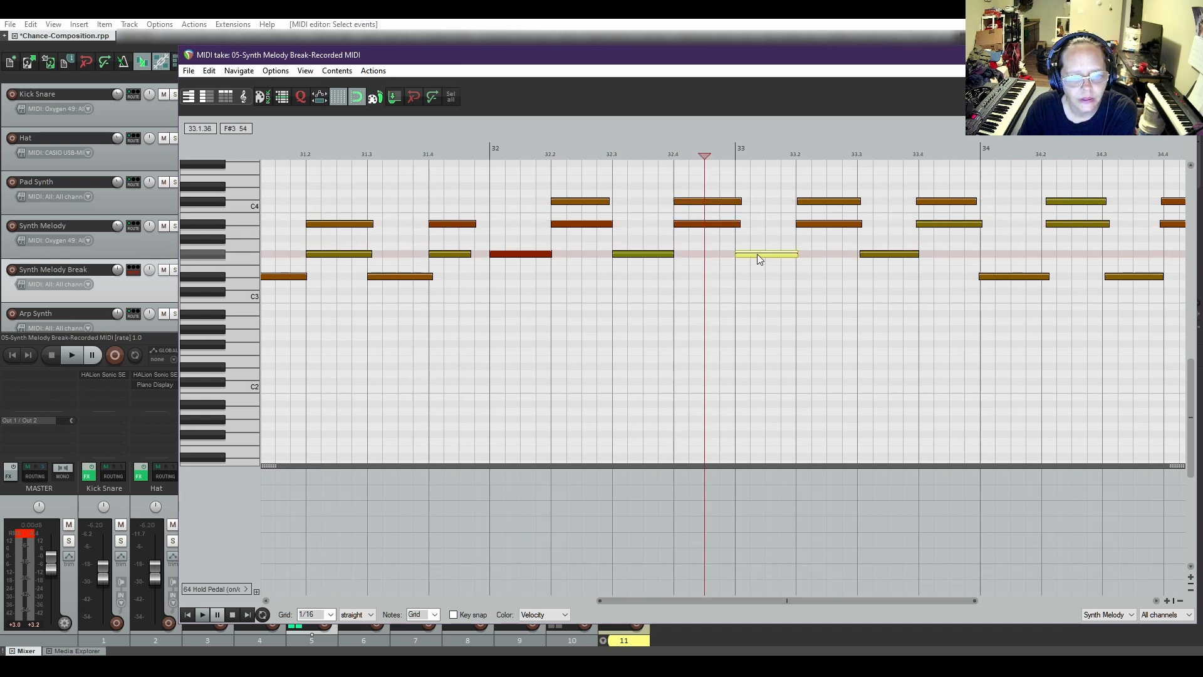
{"action": "left_click", "coordinate": [813, 201]}
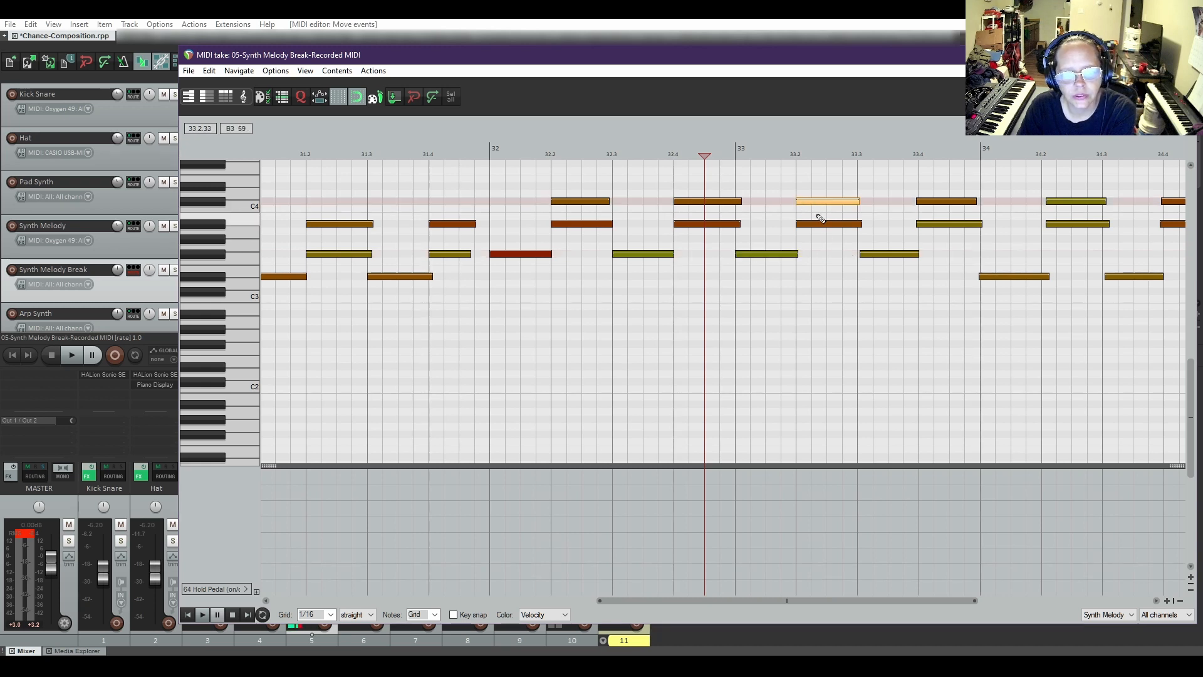
{"action": "left_click", "coordinate": [823, 225]}
{"action": "left_click_drag", "start_coordinate": [823, 226], "coordinate": [815, 226]}
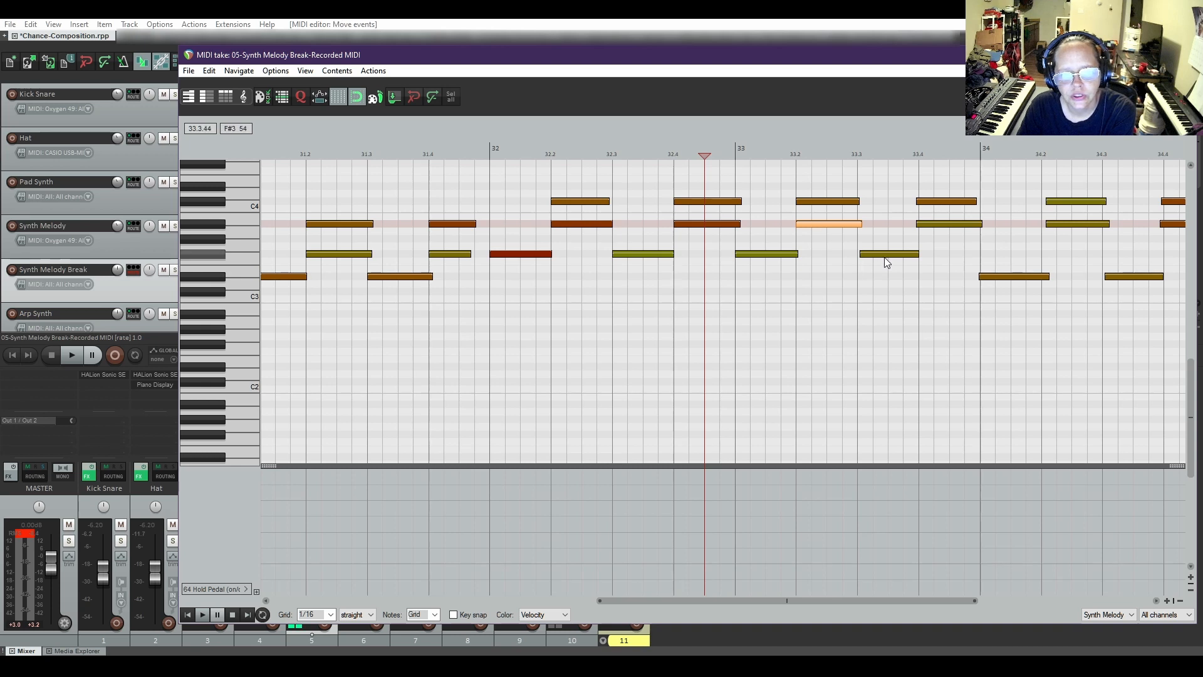
Align the F#3 note with beat 33.3 and the C#4 and A#3 notes with beat 33.4.
{"action": "left_click_drag", "start_coordinate": [884, 257], "coordinate": [881, 255]}
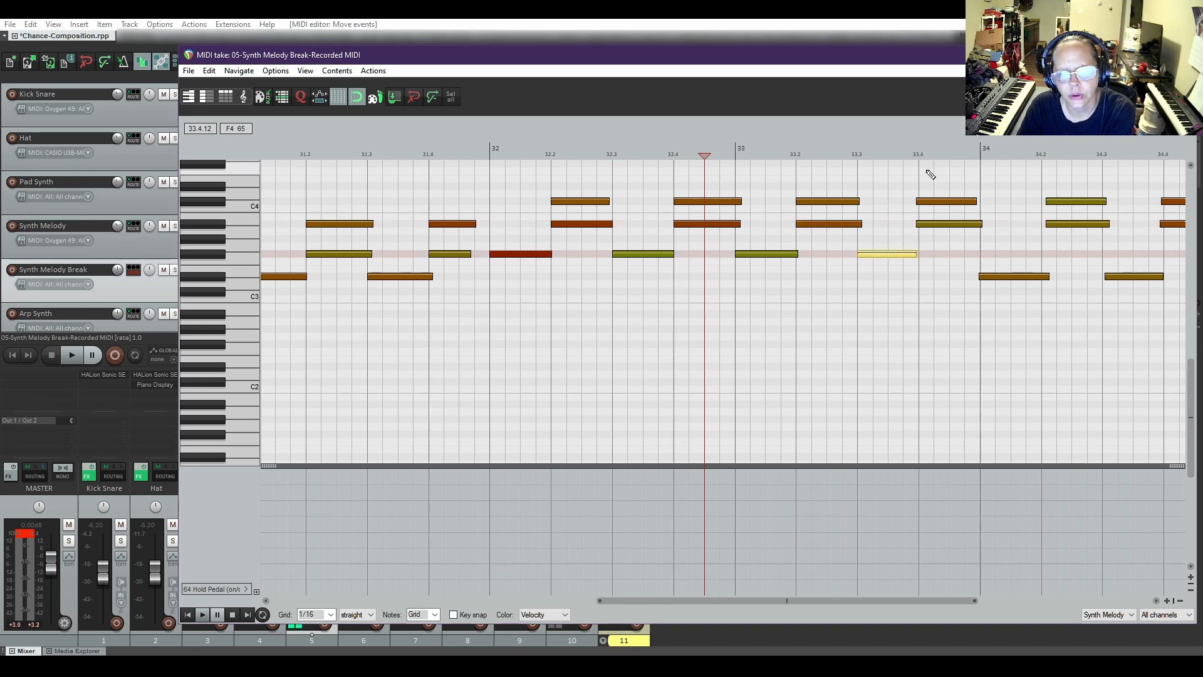
{"action": "left_click_drag", "start_coordinate": [919, 182], "coordinate": [938, 221]}
{"action": "left_click", "coordinate": [925, 237]}
{"action": "left_click", "coordinate": [930, 202]}
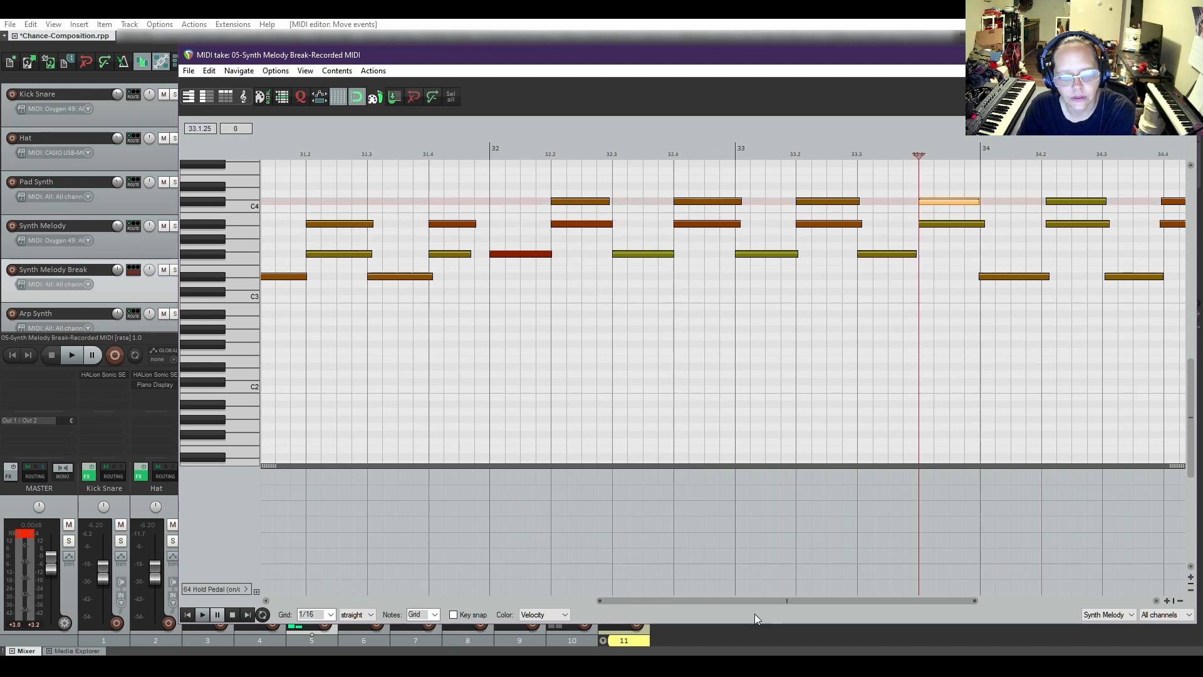
Align the D#3 note with the start of bar 34 and the C#4 and A#3 notes with beat 34.2.
{"action": "left_click_drag", "start_coordinate": [736, 599], "coordinate": [885, 600]}
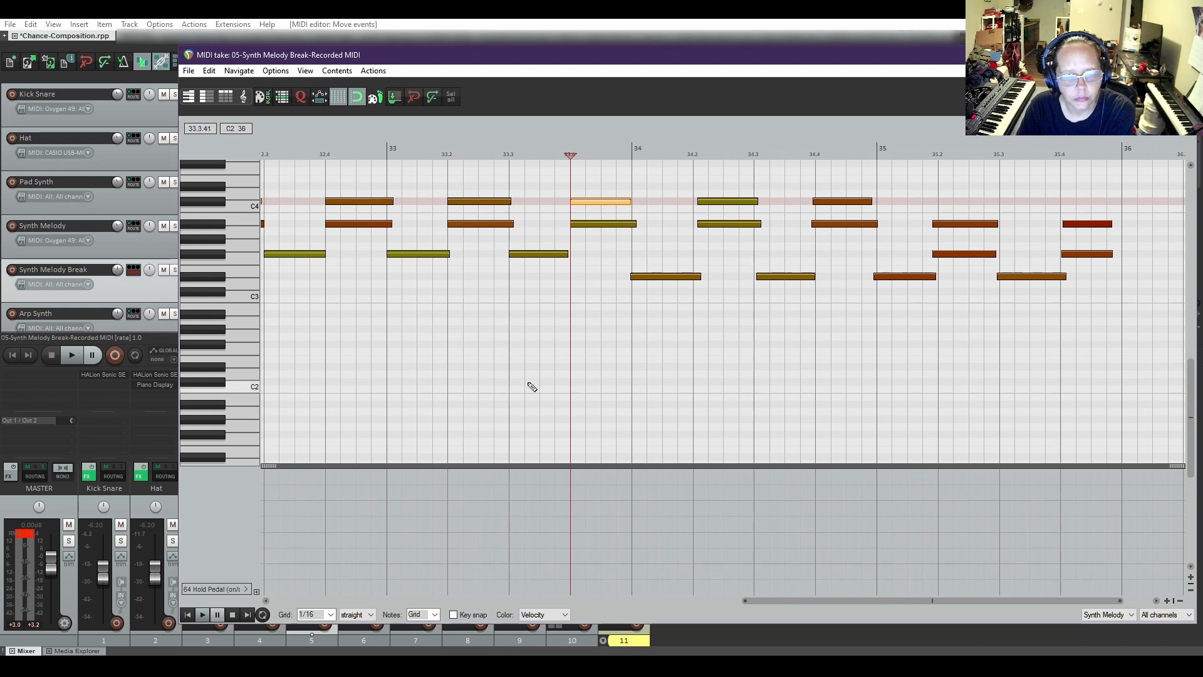
{"action": "left_click", "coordinate": [648, 277]}
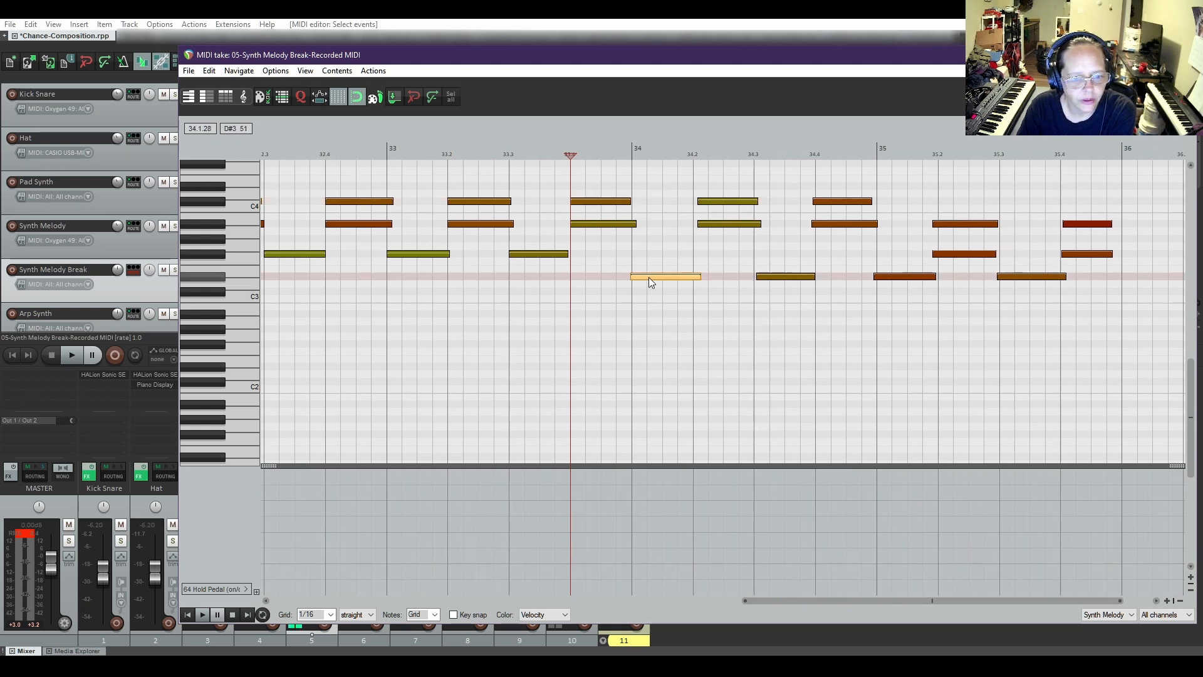
{"action": "left_click_drag", "start_coordinate": [711, 182], "coordinate": [708, 224]}
{"action": "left_click", "coordinate": [741, 254]}
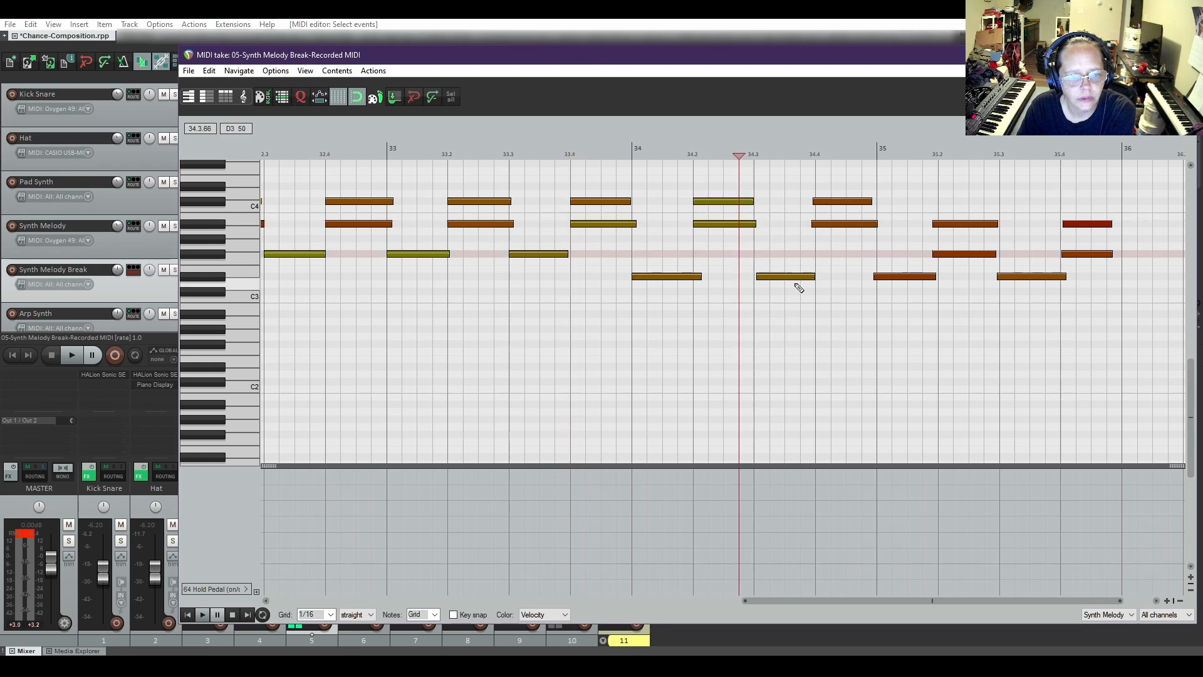
Align the D#3 note with beat 34.3 and the C#4 and A#3 notes with beat 34.4.
{"action": "left_click_drag", "start_coordinate": [795, 279], "coordinate": [791, 276]}
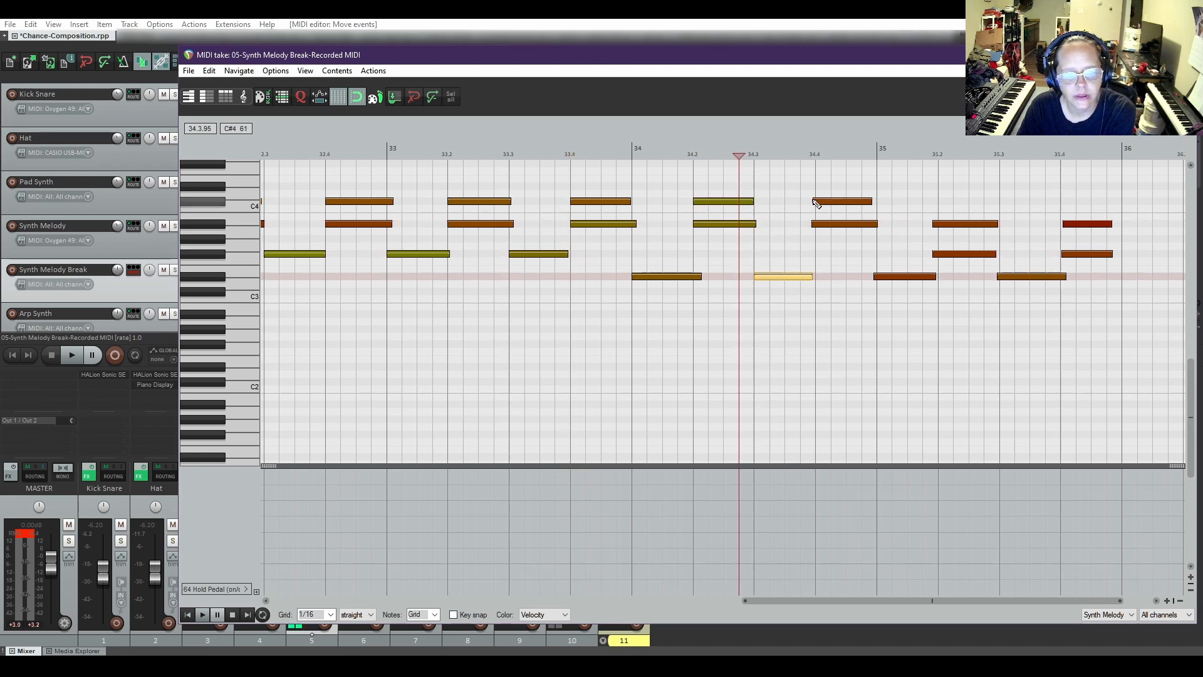
{"action": "left_click_drag", "start_coordinate": [808, 191], "coordinate": [828, 225]}
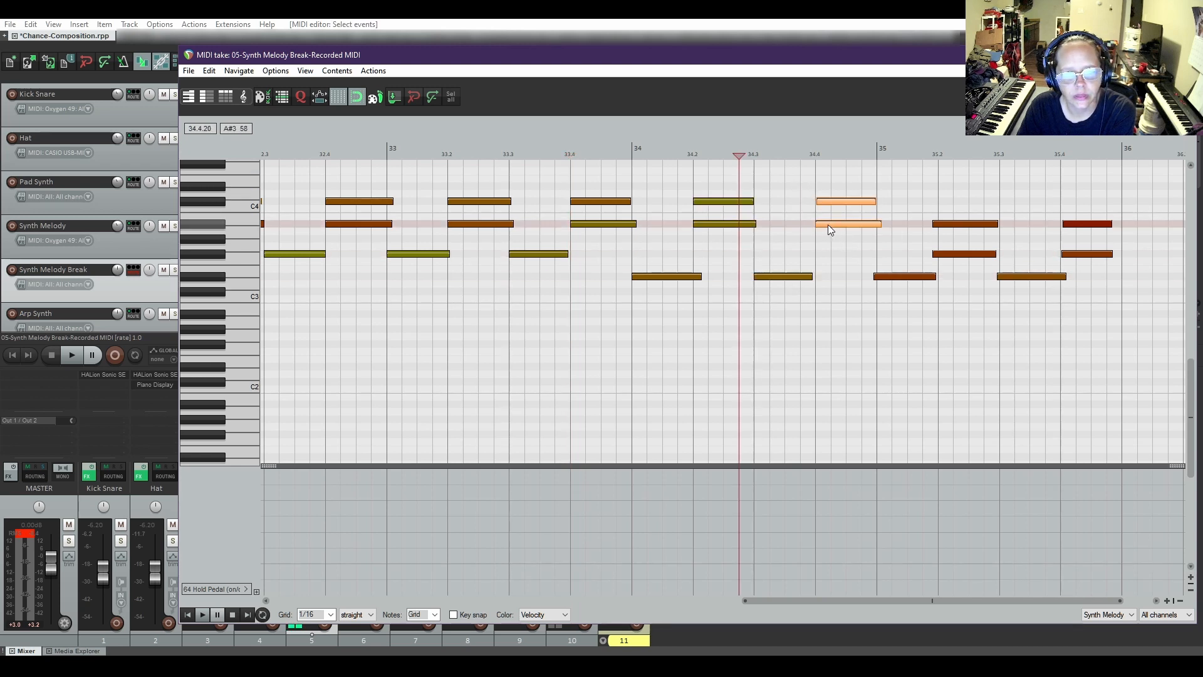
{"action": "left_click", "coordinate": [800, 234]}
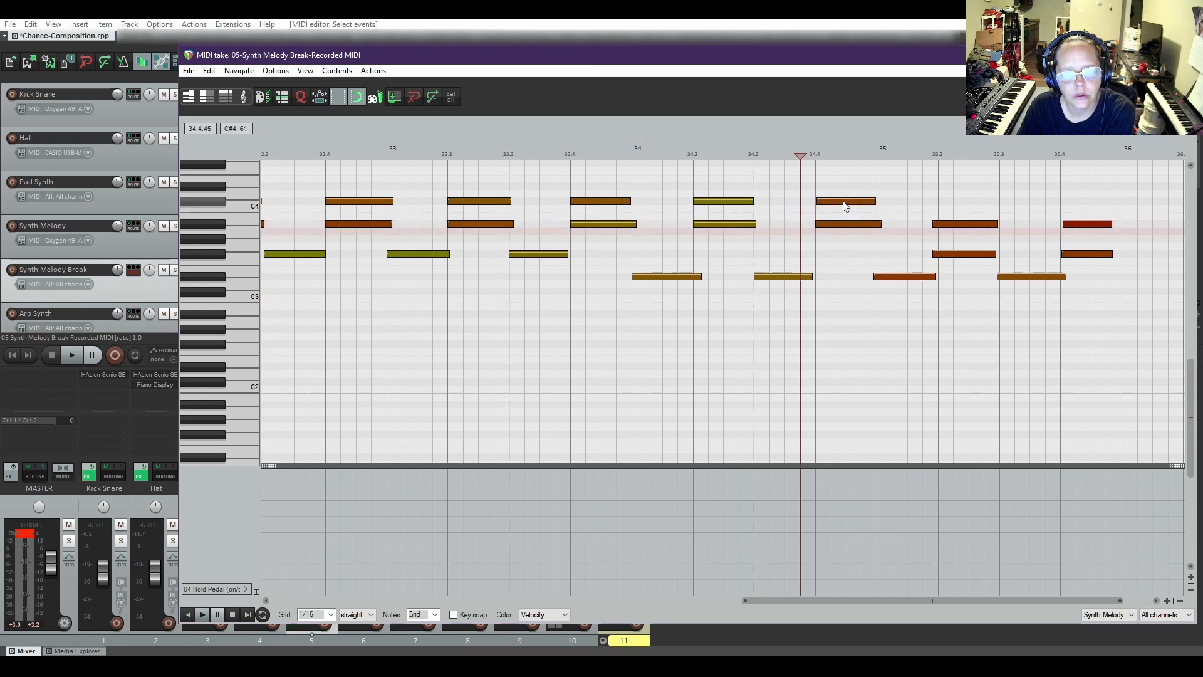
{"action": "left_click", "coordinate": [844, 202]}
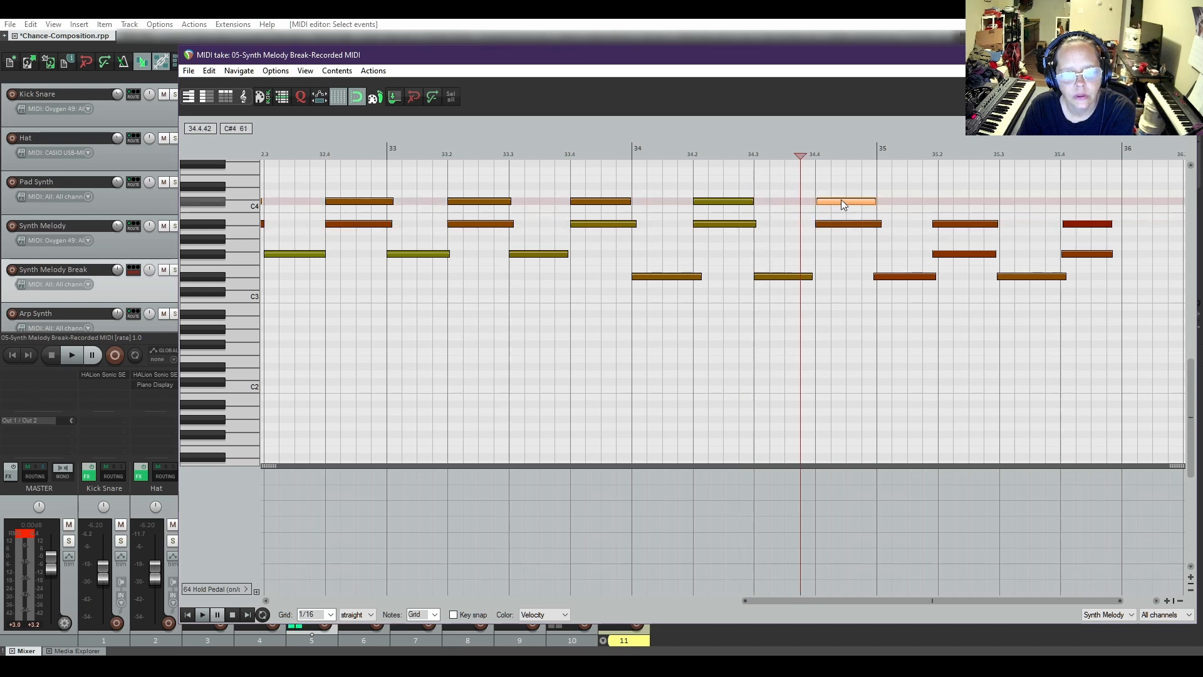
Align the D#3 note with the start of bar 35 and the A#3 and F#3 notes with beat 35.2.
{"action": "left_click", "coordinate": [885, 277]}
{"action": "left_click_drag", "start_coordinate": [947, 198], "coordinate": [956, 253]}
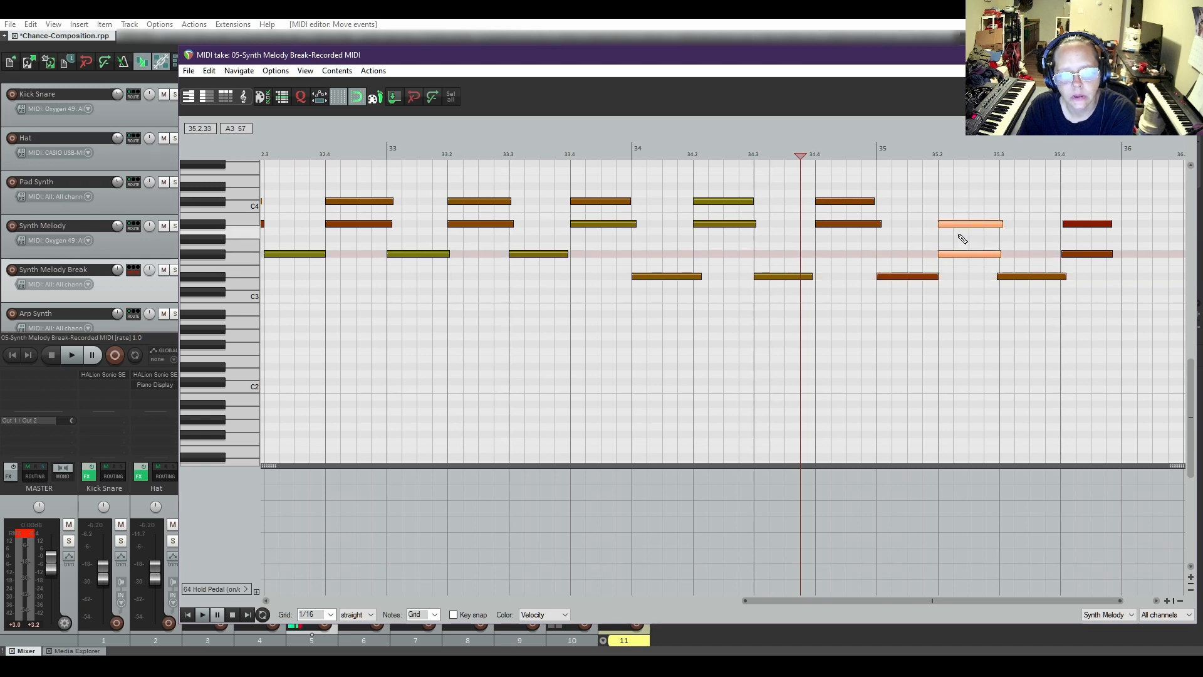
{"action": "left_click", "coordinate": [959, 236]}
Align the D#3 note with beat 35.3 and the A#3 and F#3 notes with beat 35.4, and close the MIDI editor.
{"action": "left_click_drag", "start_coordinate": [1026, 278], "coordinate": [1029, 278]}
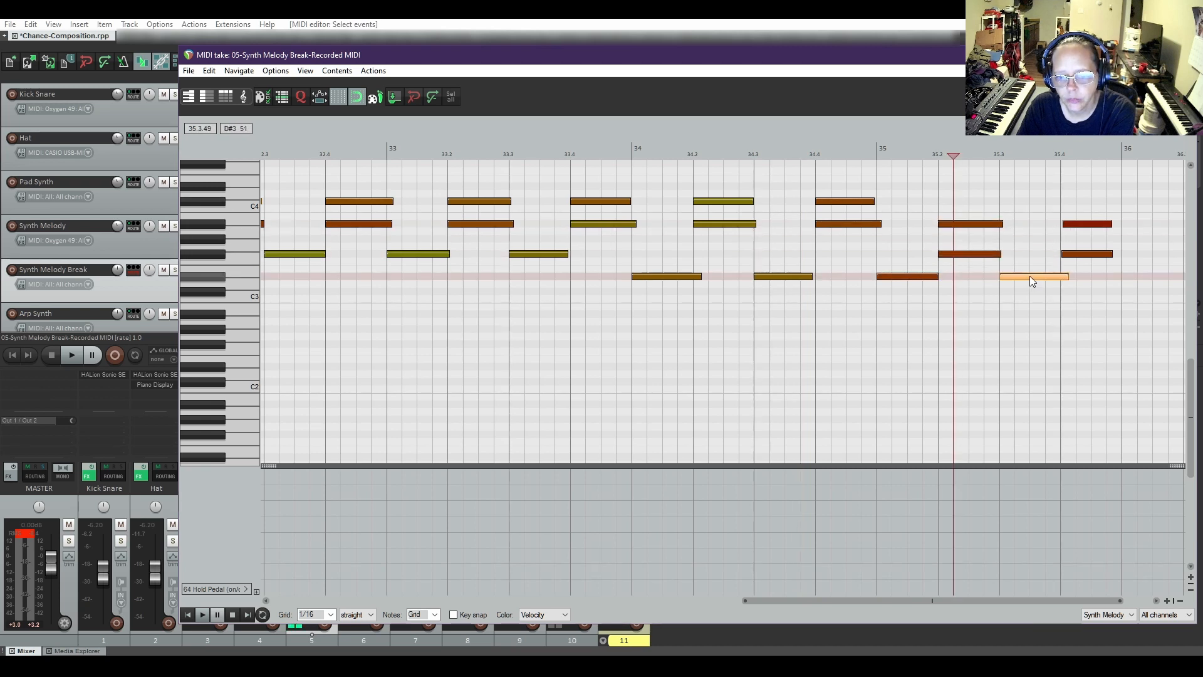
{"action": "left_click_drag", "start_coordinate": [1082, 226], "coordinate": [1079, 225]}
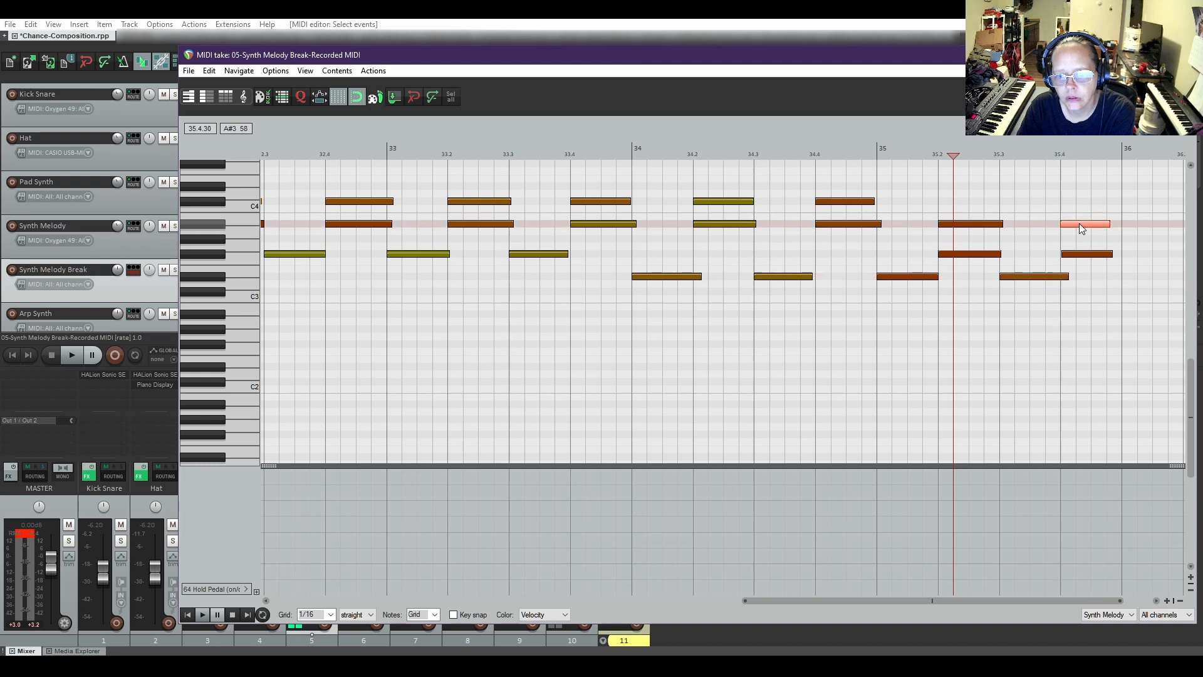
{"action": "left_click", "coordinate": [1091, 254]}
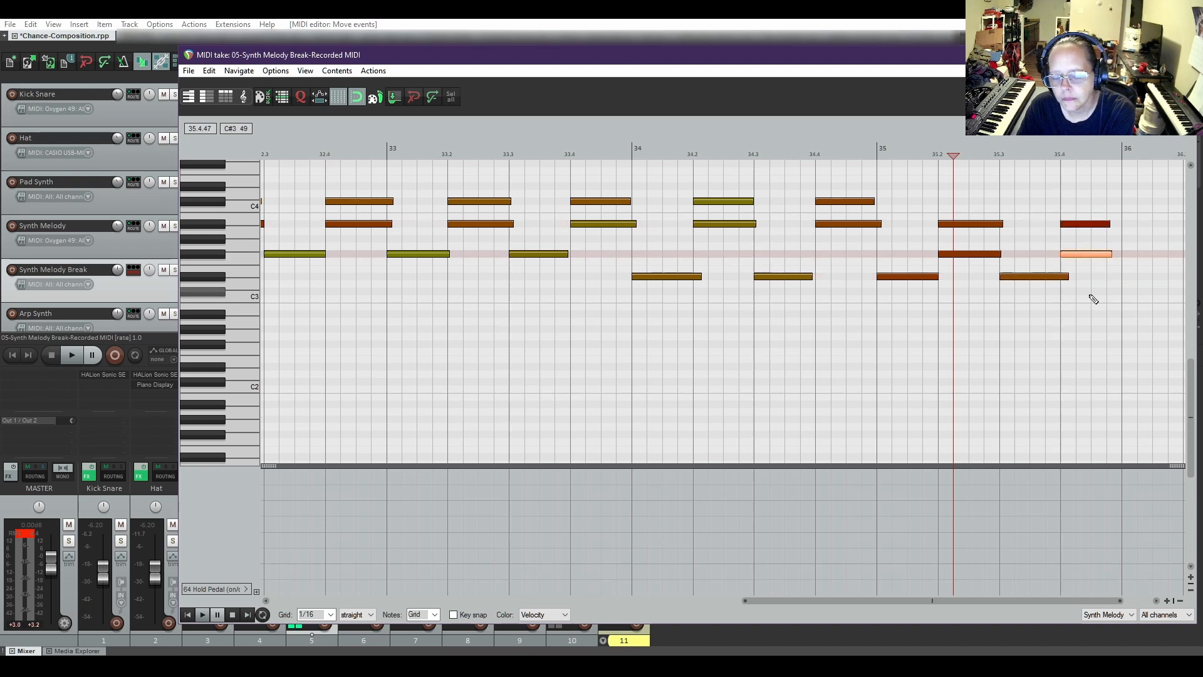
{"action": "left_click_drag", "start_coordinate": [898, 600], "coordinate": [831, 599]}
{"action": "left_click", "coordinate": [1182, 54]}
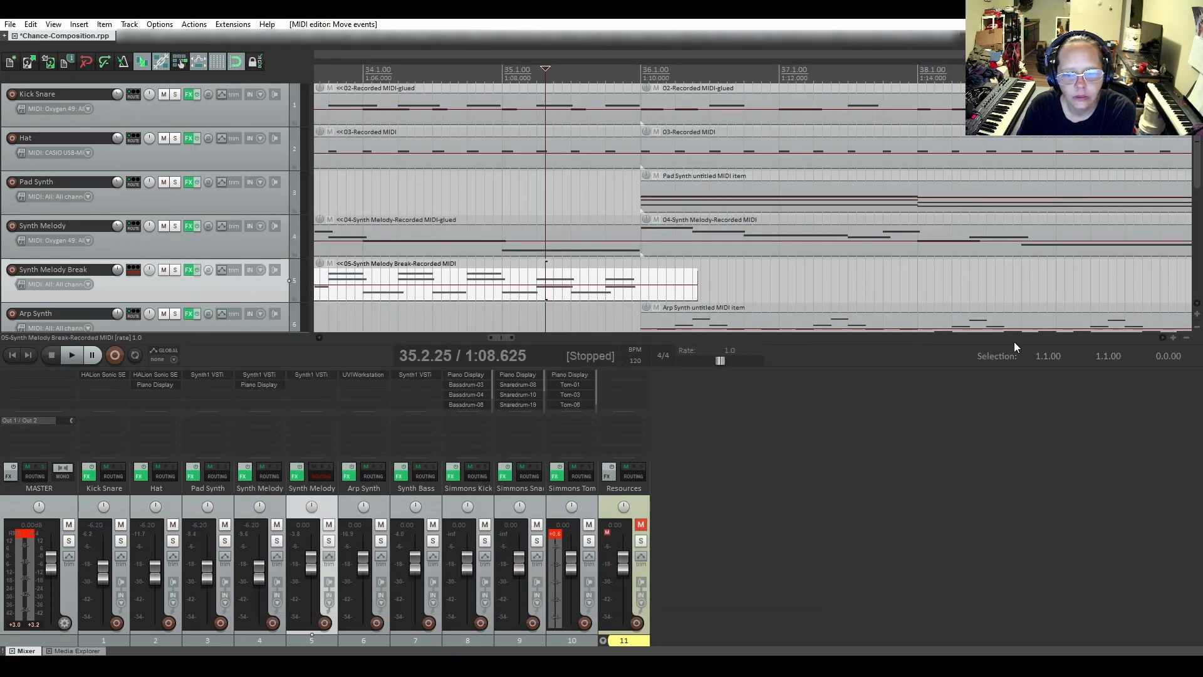
Copy the Synth Melody Break item from bar 28 and paste it on the same track at bar 20.
{"action": "left_click_drag", "start_coordinate": [503, 337], "coordinate": [471, 330]}
{"action": "scroll", "coordinate": [585, 245], "scroll_direction": "down", "scroll_amount": 3}
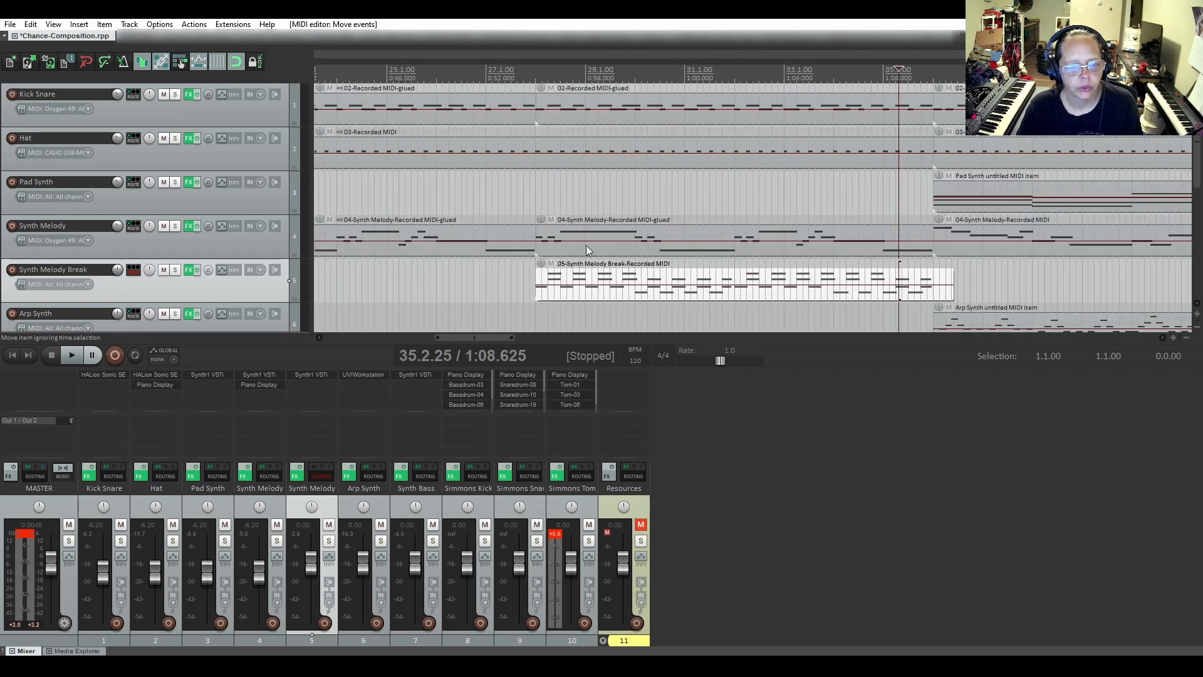
{"action": "left_click_drag", "start_coordinate": [477, 343], "coordinate": [450, 324]}
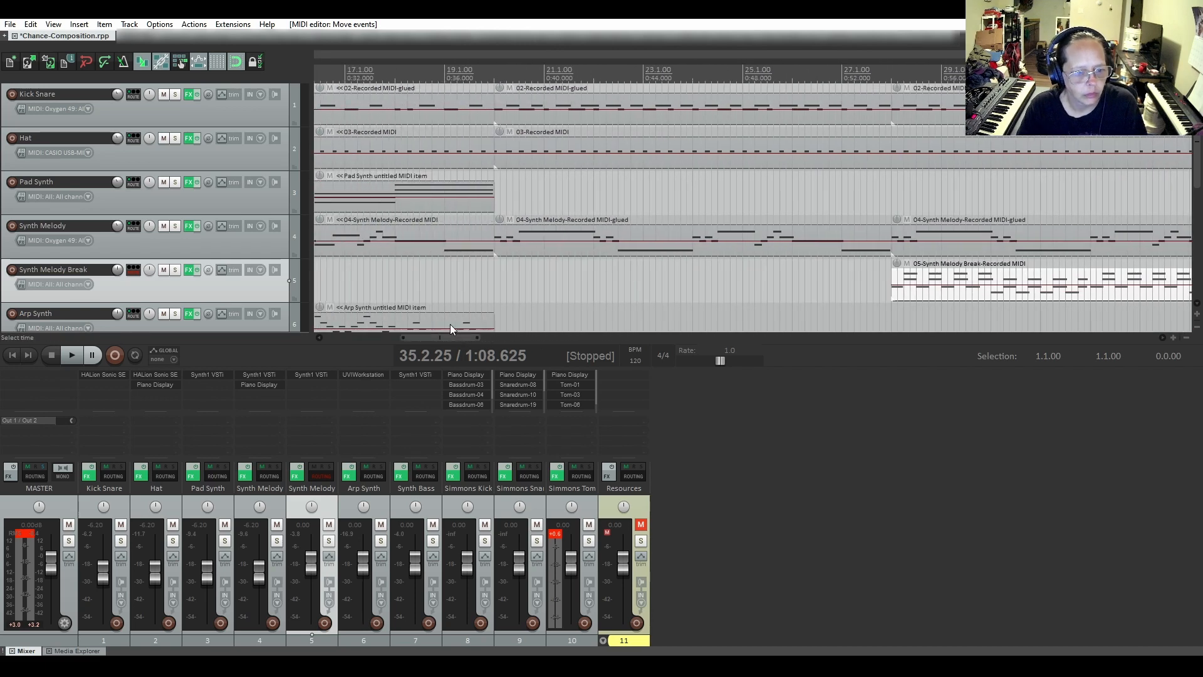
{"action": "left_click", "coordinate": [941, 297]}
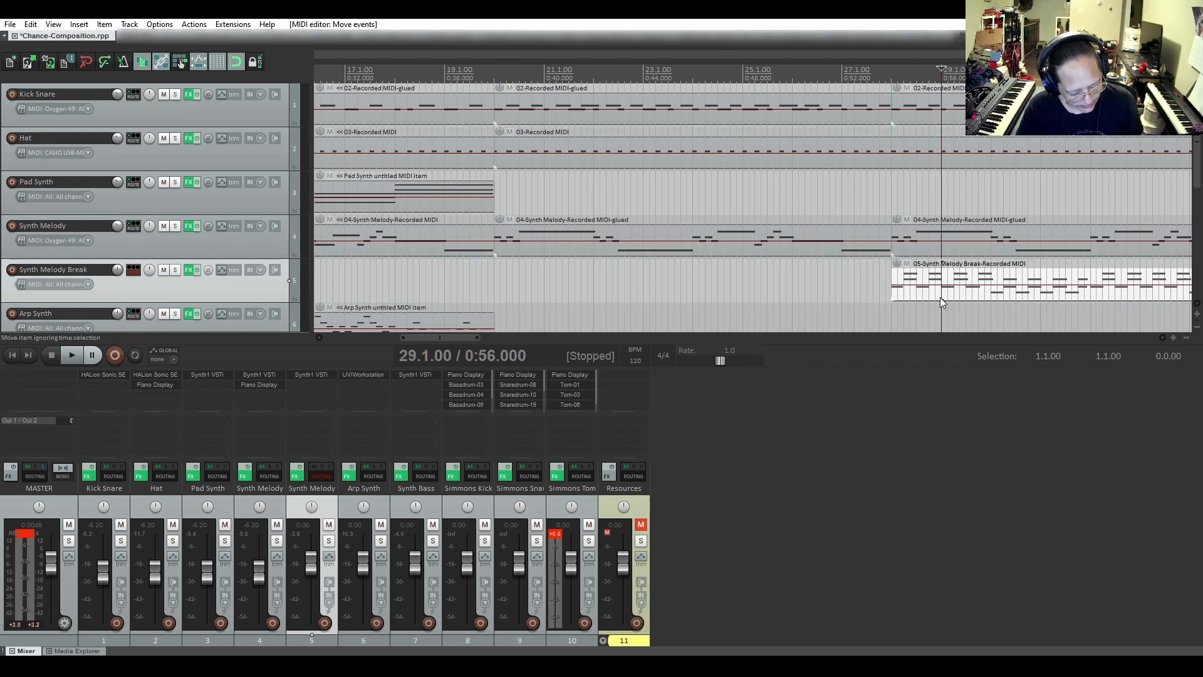
{"action": "left_click", "coordinate": [496, 279]}
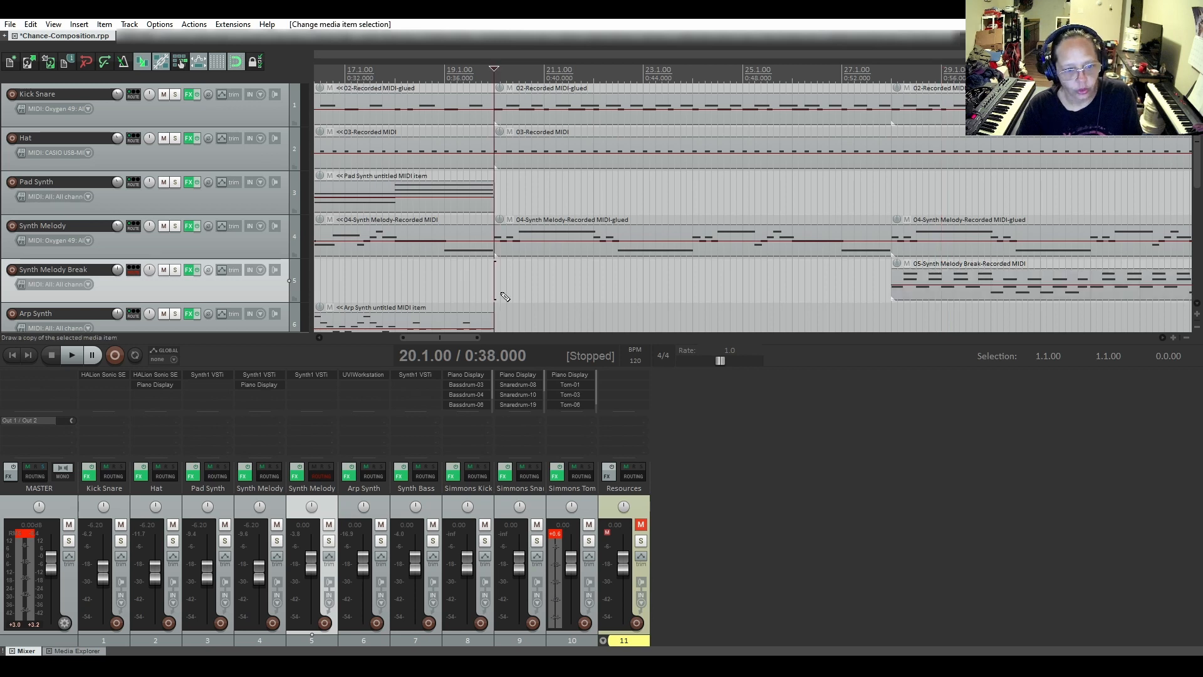
{"action": "key", "text": "ctrl+v"}
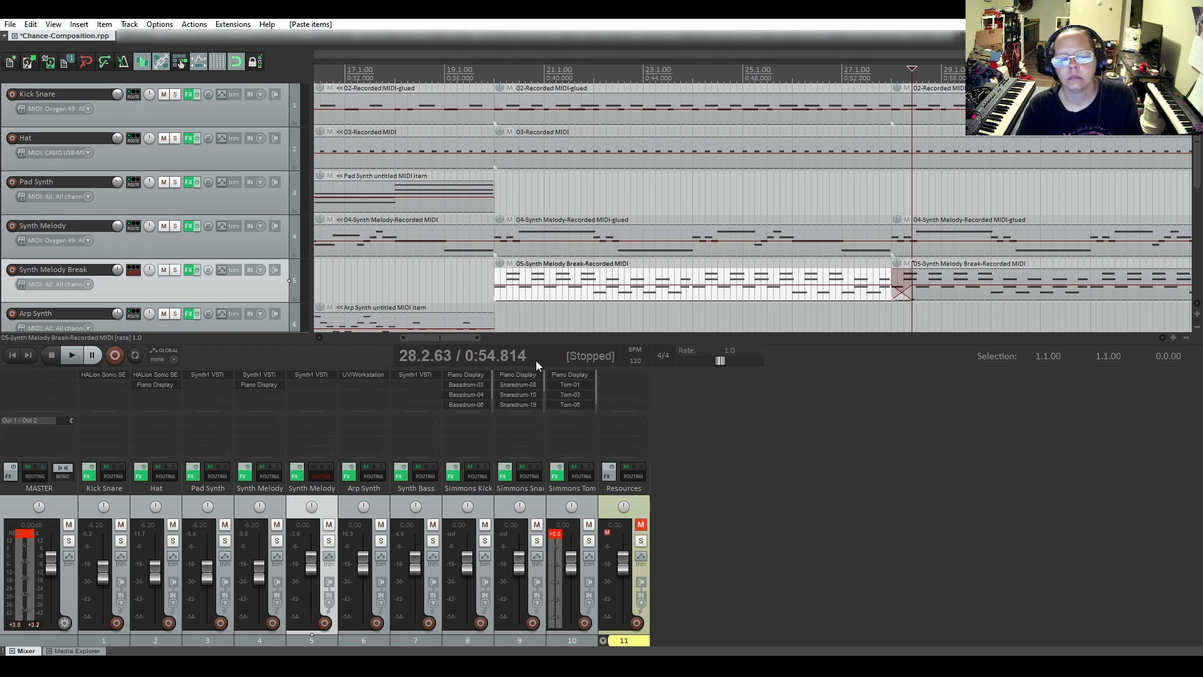
Split the Synth Melody Break item that starts at bar 28 at bar 36 and delete the leftover end piece.
{"action": "left_click_drag", "start_coordinate": [462, 339], "coordinate": [492, 341]}
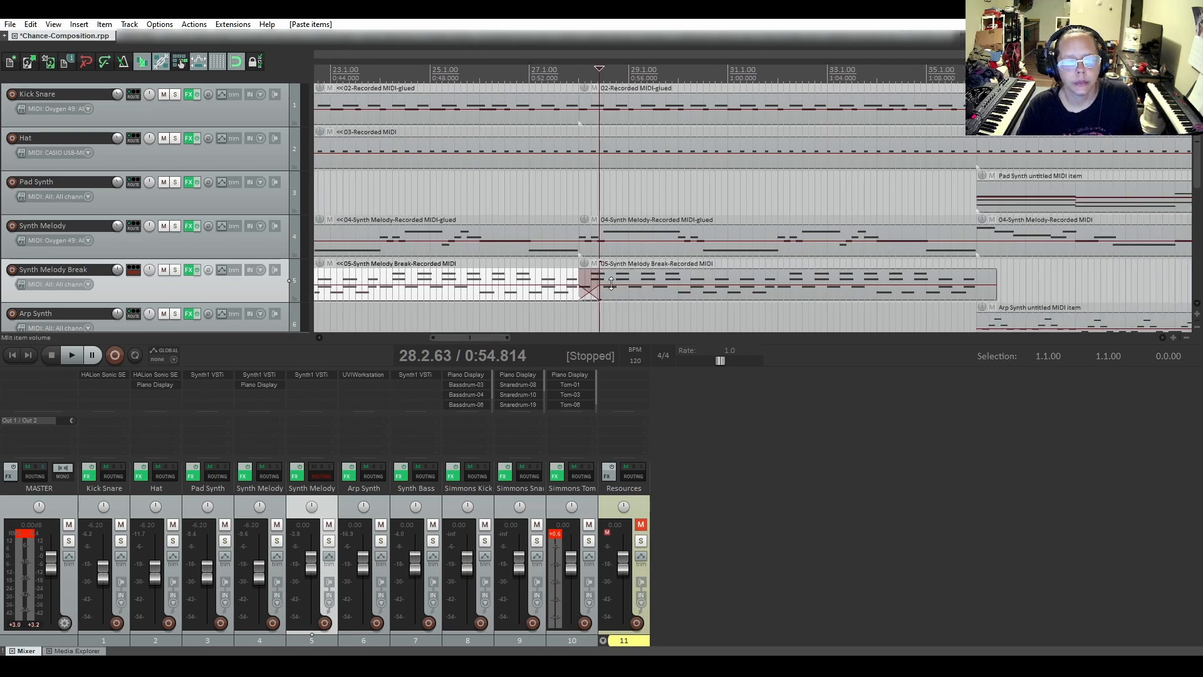
{"action": "left_click", "coordinate": [976, 278]}
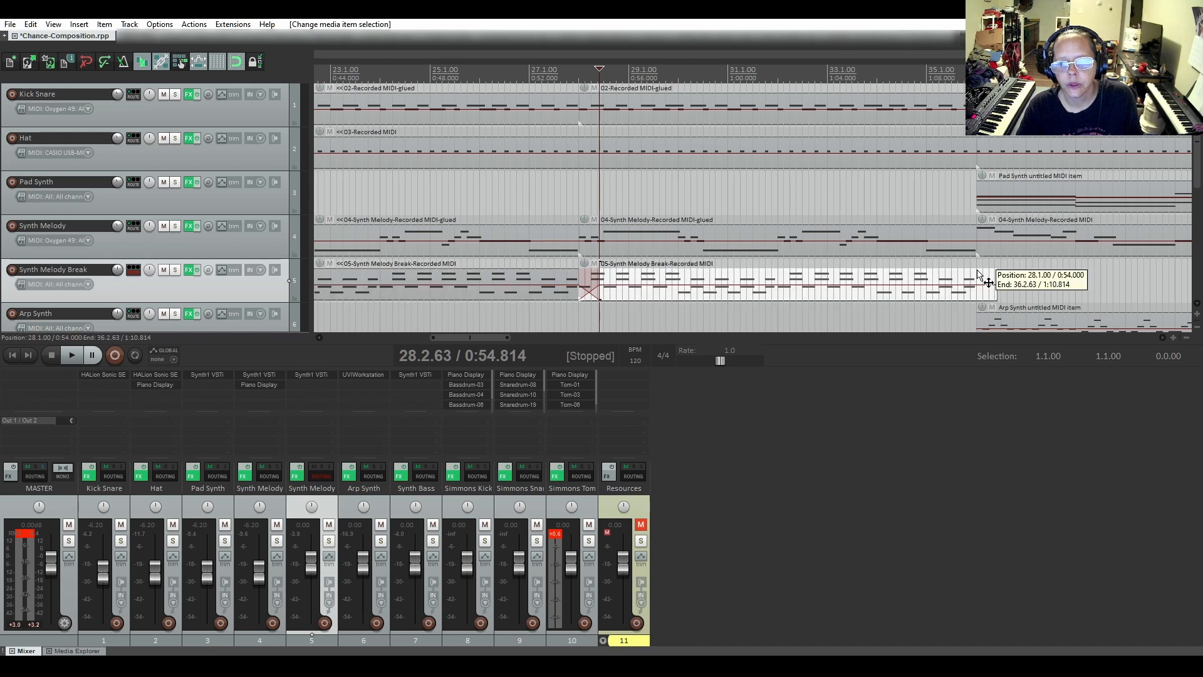
{"action": "key", "text": "s"}
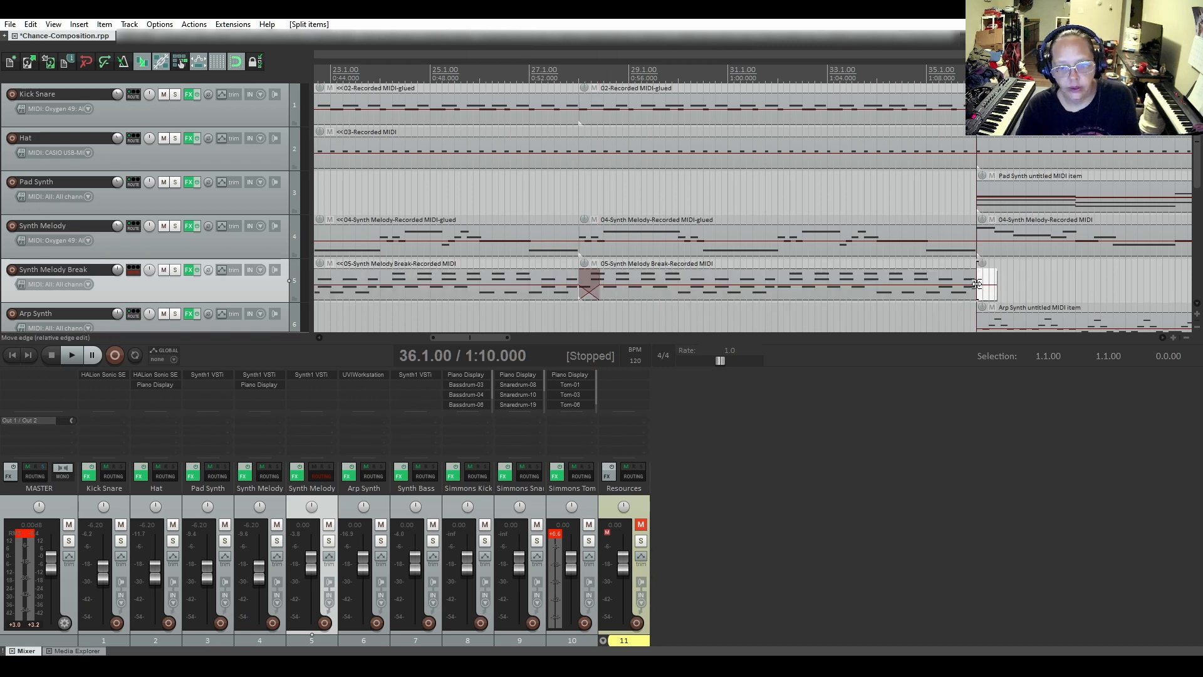
{"action": "key", "text": "Delete"}
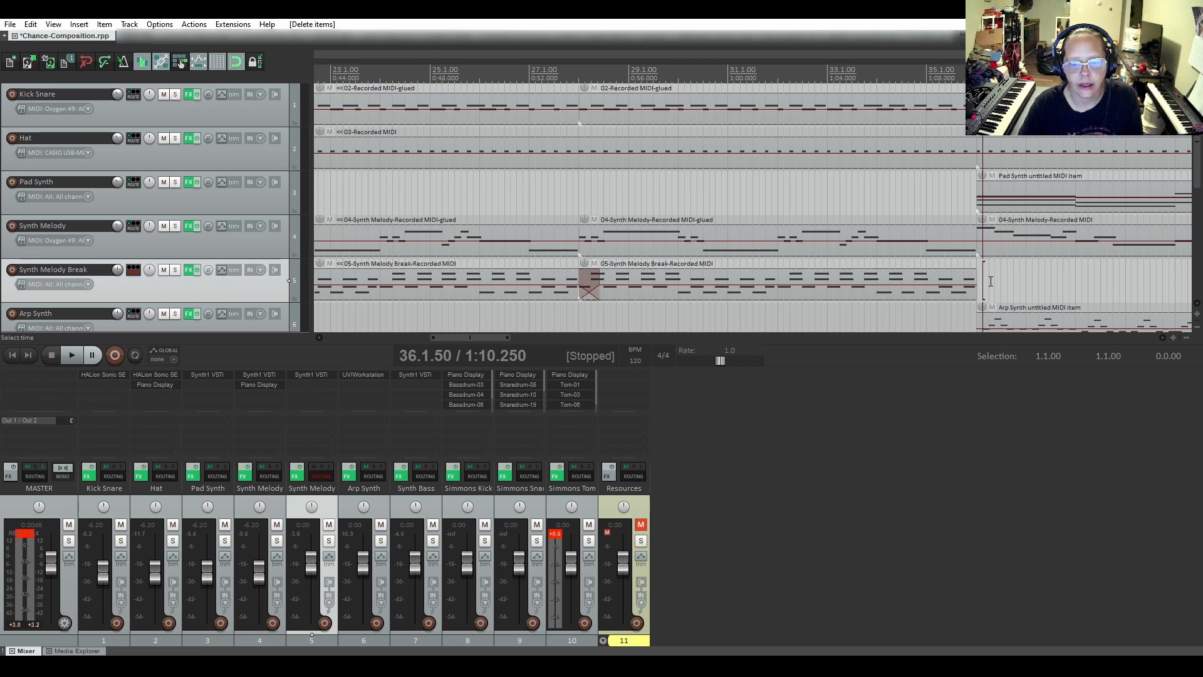
Replace the Synth Melody Break copy at bar 20 with a copy of the trimmed item from bar 28.
{"action": "left_click", "coordinate": [466, 298]}
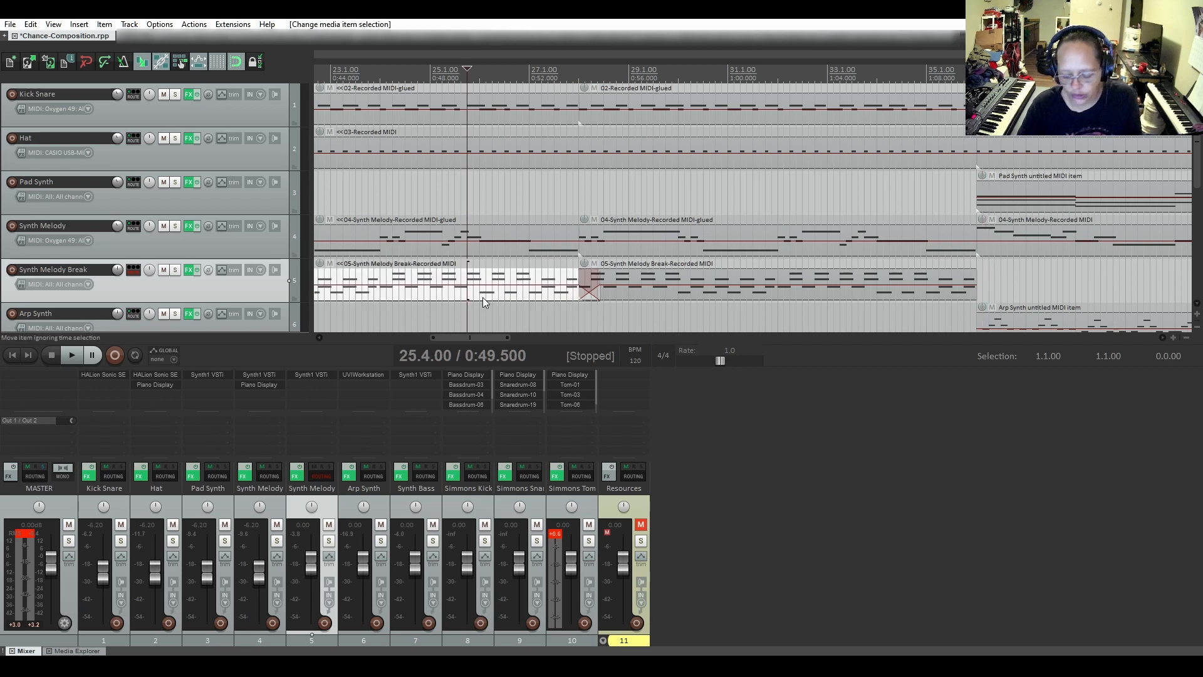
{"action": "key", "text": "Delete"}
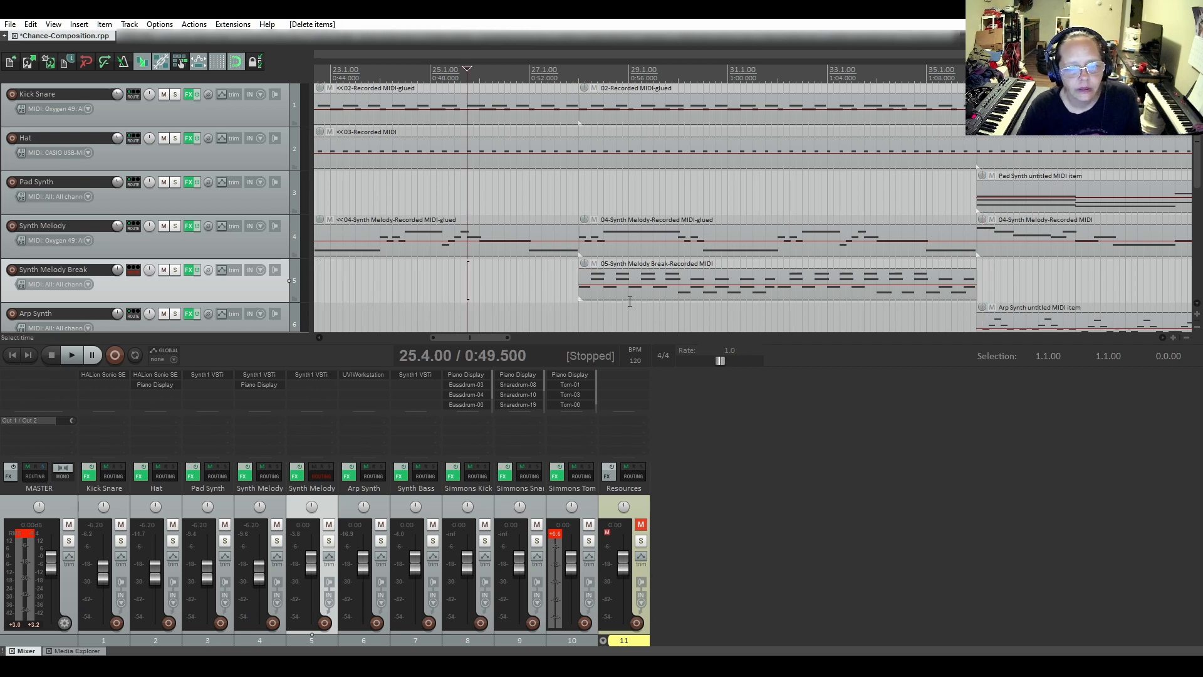
{"action": "left_click", "coordinate": [632, 299]}
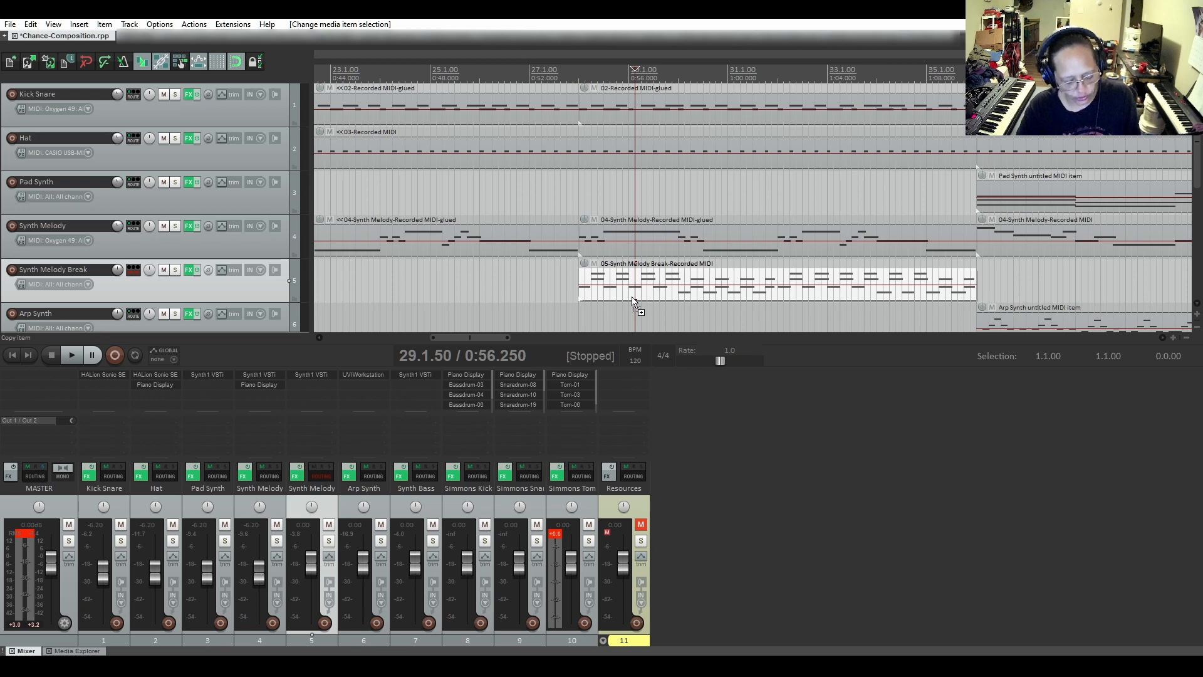
{"action": "left_click_drag", "start_coordinate": [490, 337], "coordinate": [456, 328]}
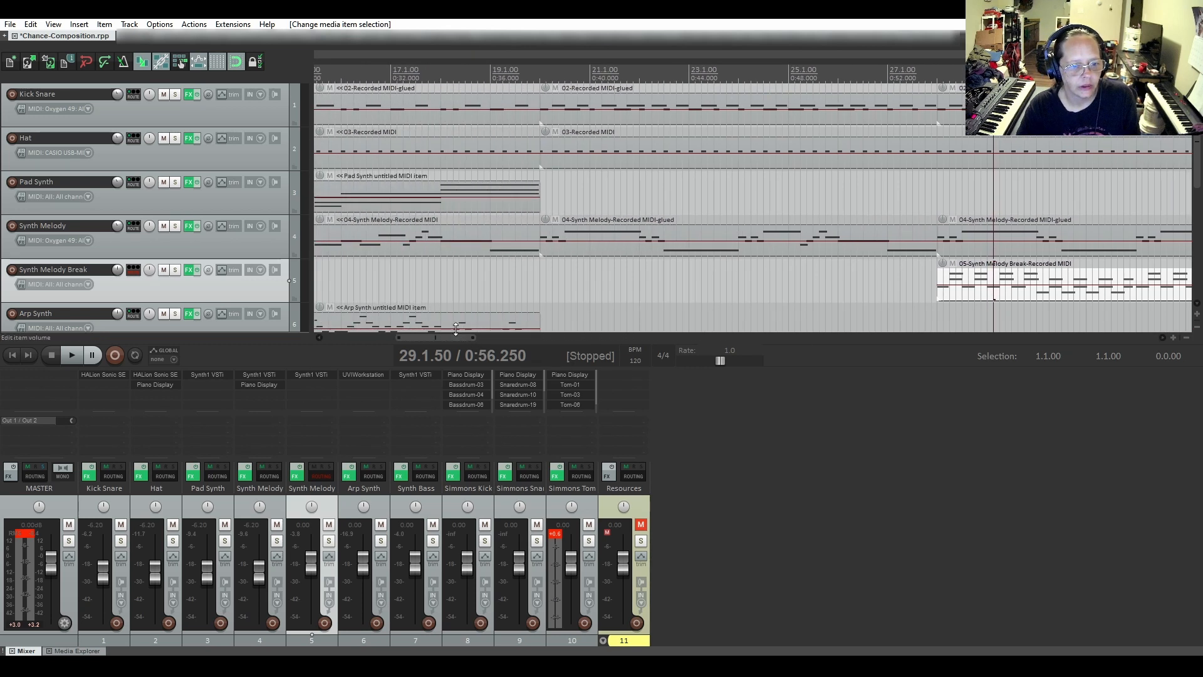
{"action": "left_click", "coordinate": [540, 273]}
{"action": "key", "text": "ctrl+v"}
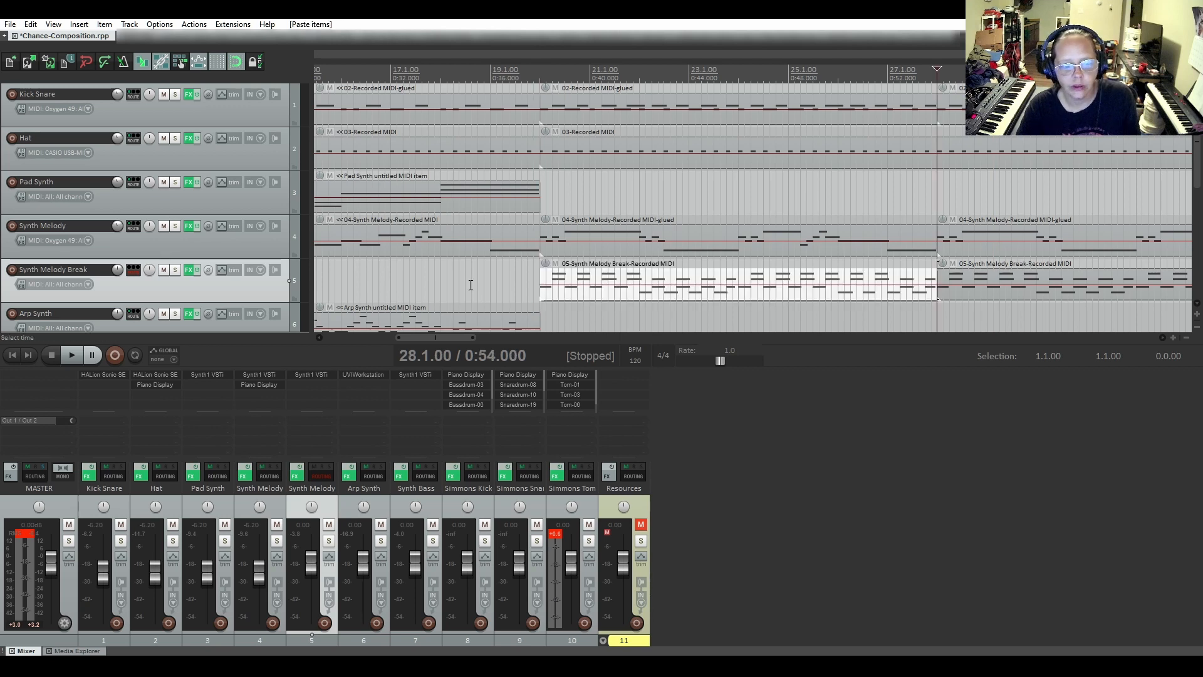
Play the arrangement briefly from 19.4 to hear the entry of the Synth Melody Break part at bar 20.
{"action": "left_click", "coordinate": [529, 273]}
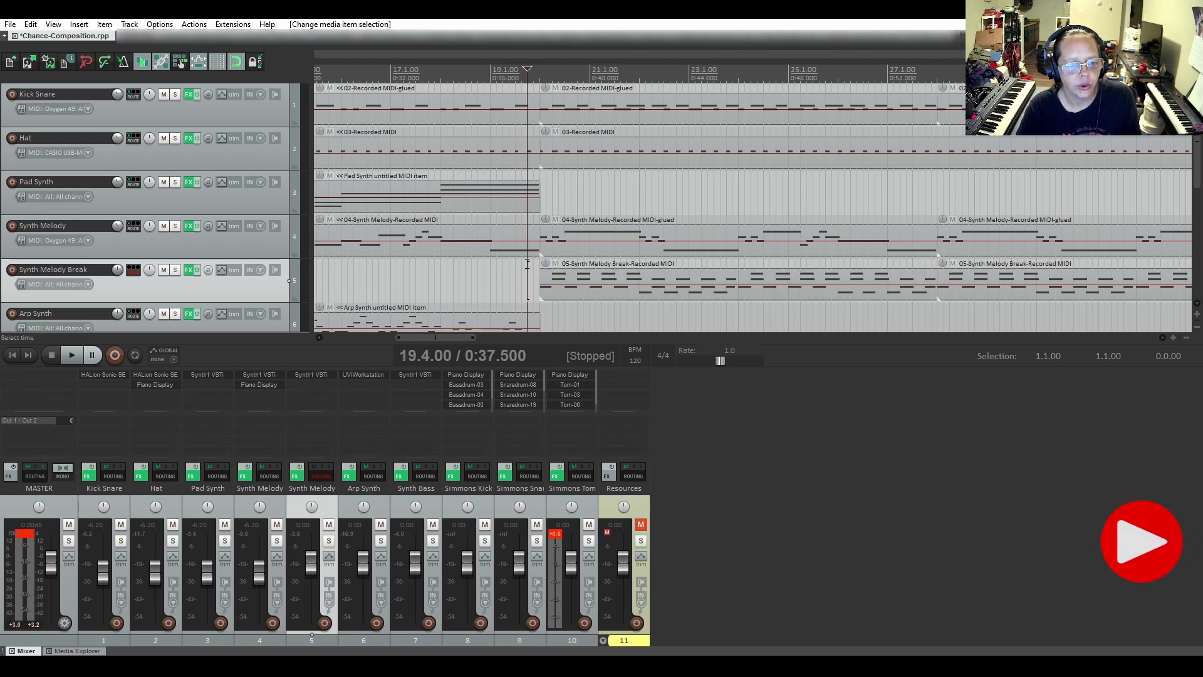
{"action": "key", "text": "space"}
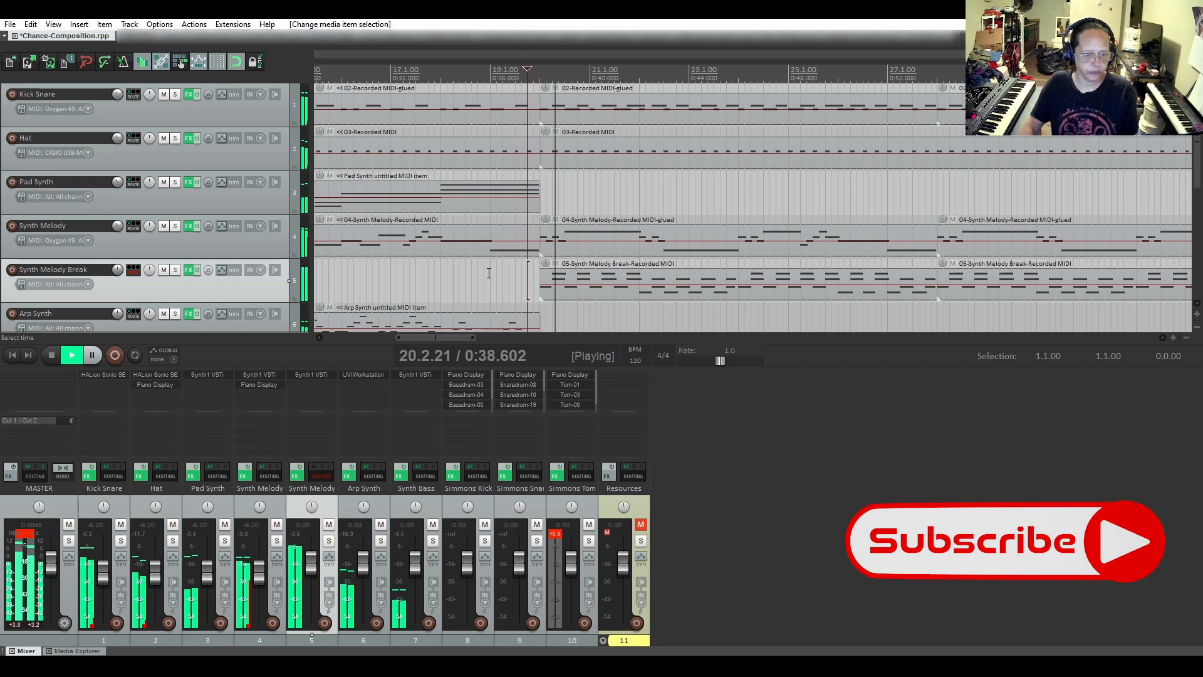
{"action": "key", "text": "space"}
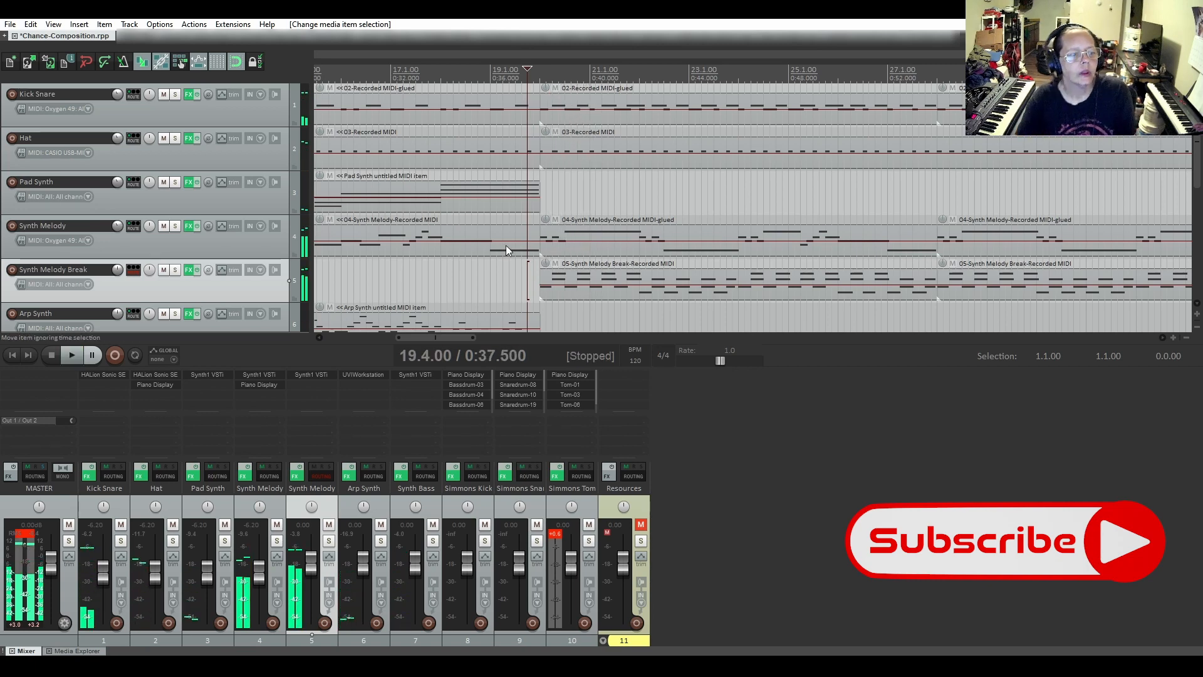
Turn on the master send in the routing of the Synth Melody Break track and close the routing window.
{"action": "left_click", "coordinate": [133, 270]}
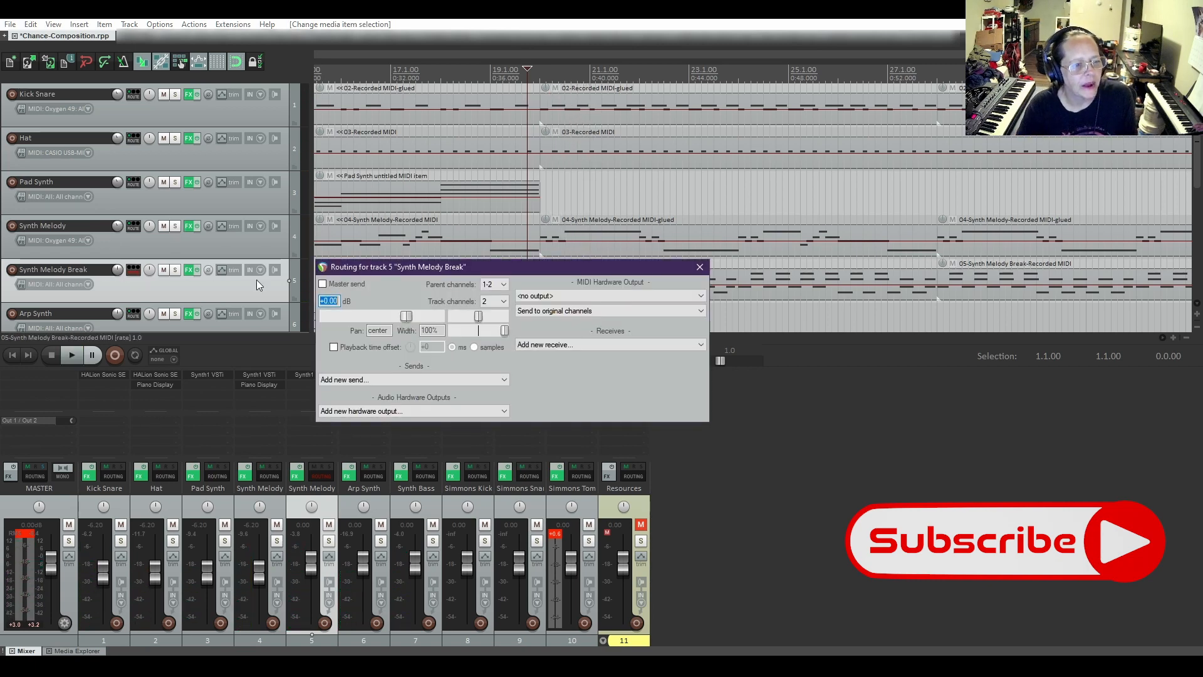
{"action": "left_click", "coordinate": [323, 284]}
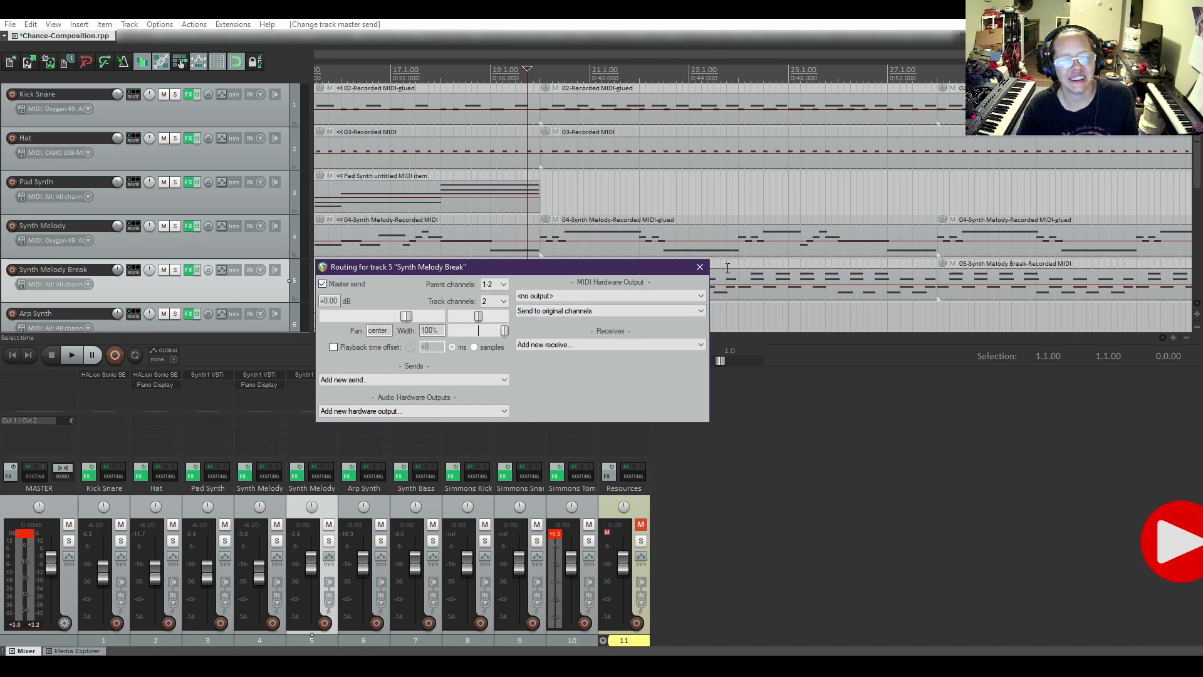
{"action": "left_click", "coordinate": [700, 267]}
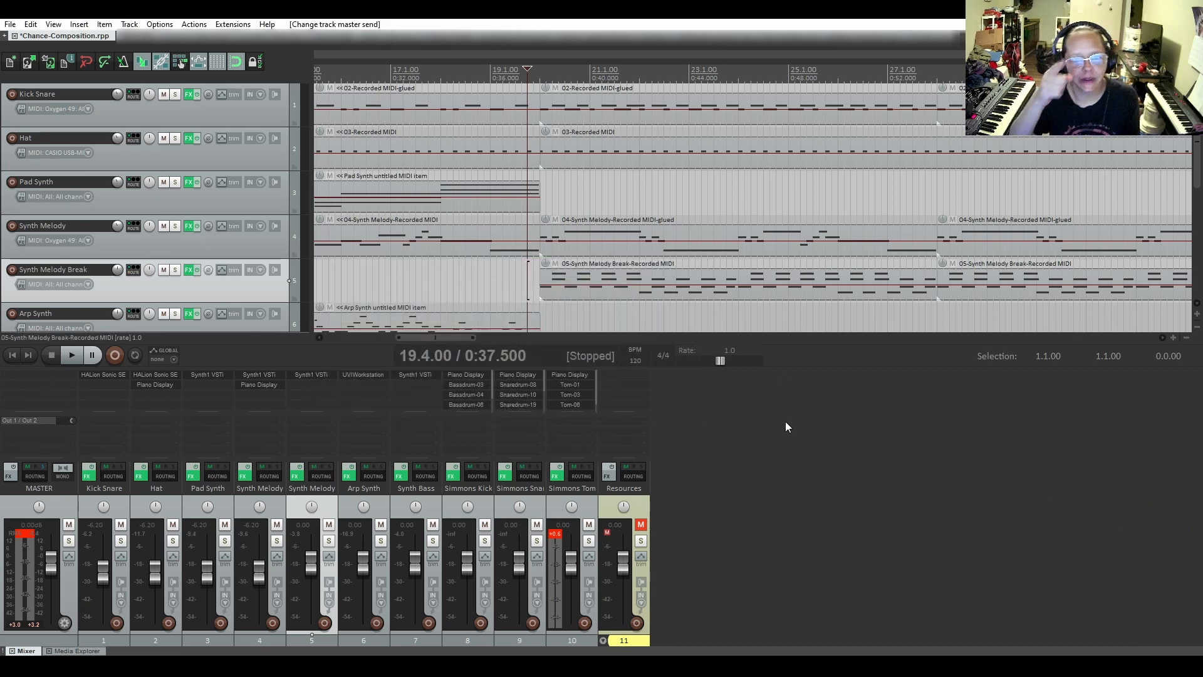
Play the arrangement from 19.4 into bar 36 to hear both Synth Melody Break items in the mix.
{"action": "key", "text": "space"}
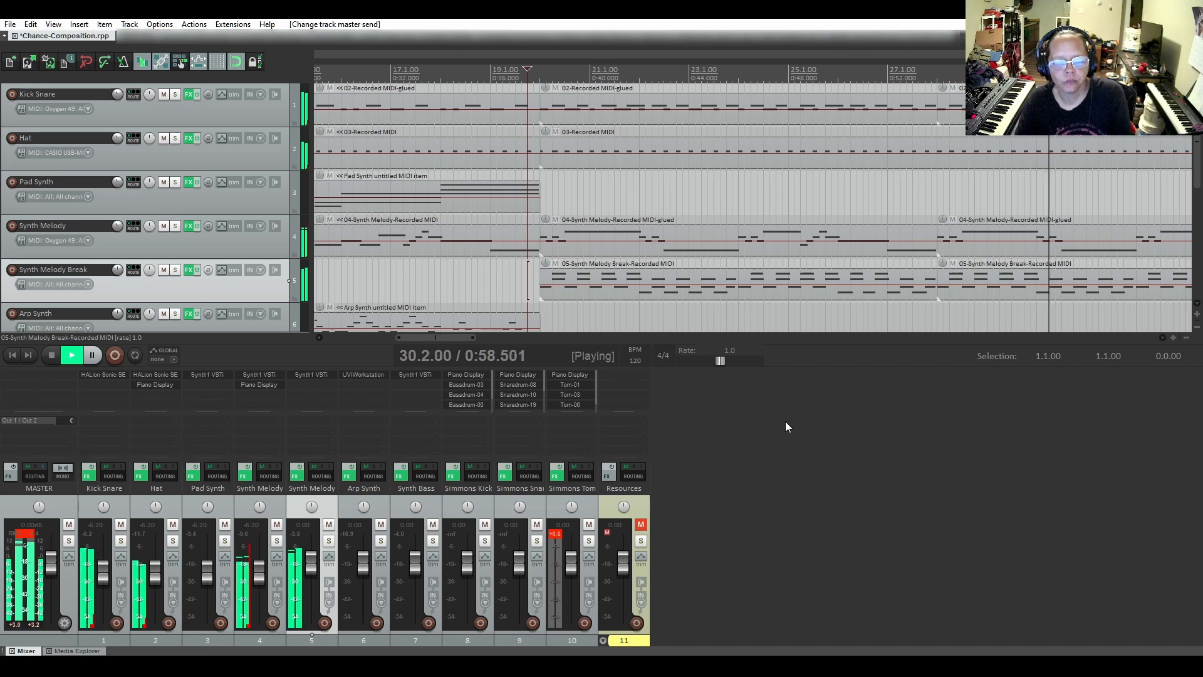
{"action": "left_click_drag", "start_coordinate": [446, 341], "coordinate": [456, 339]}
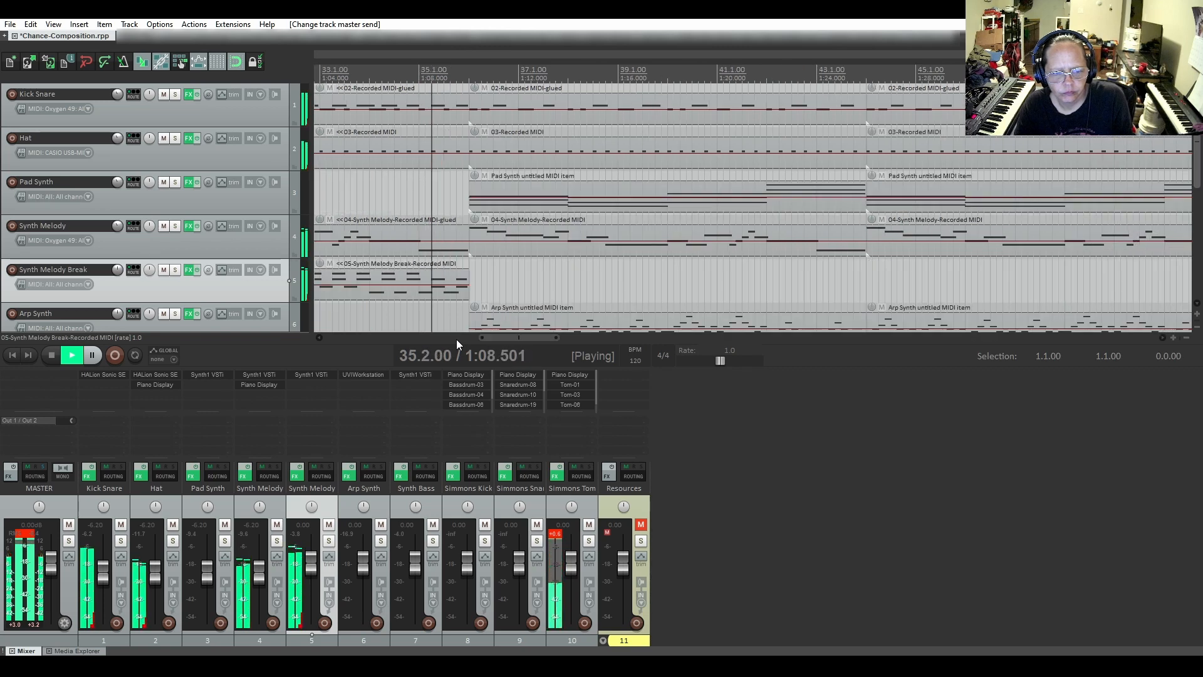
{"action": "key", "text": "space"}
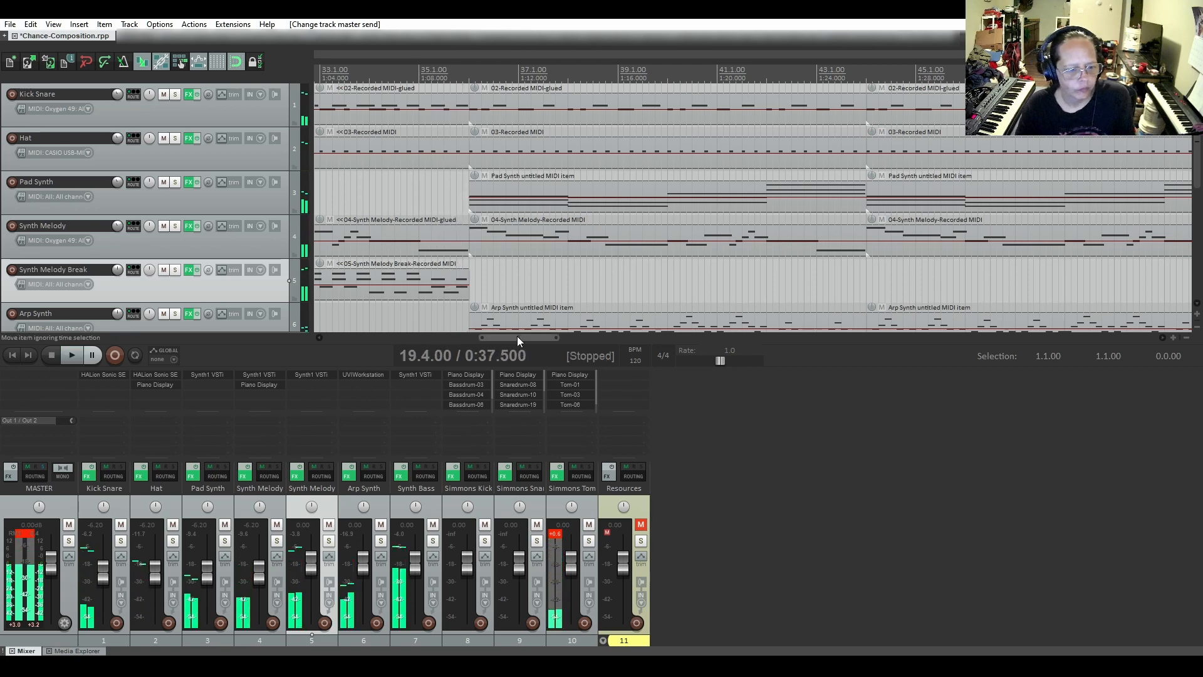
Delete the Synth Melody Break item that starts at bar 28.
{"action": "left_click_drag", "start_coordinate": [506, 336], "coordinate": [437, 323]}
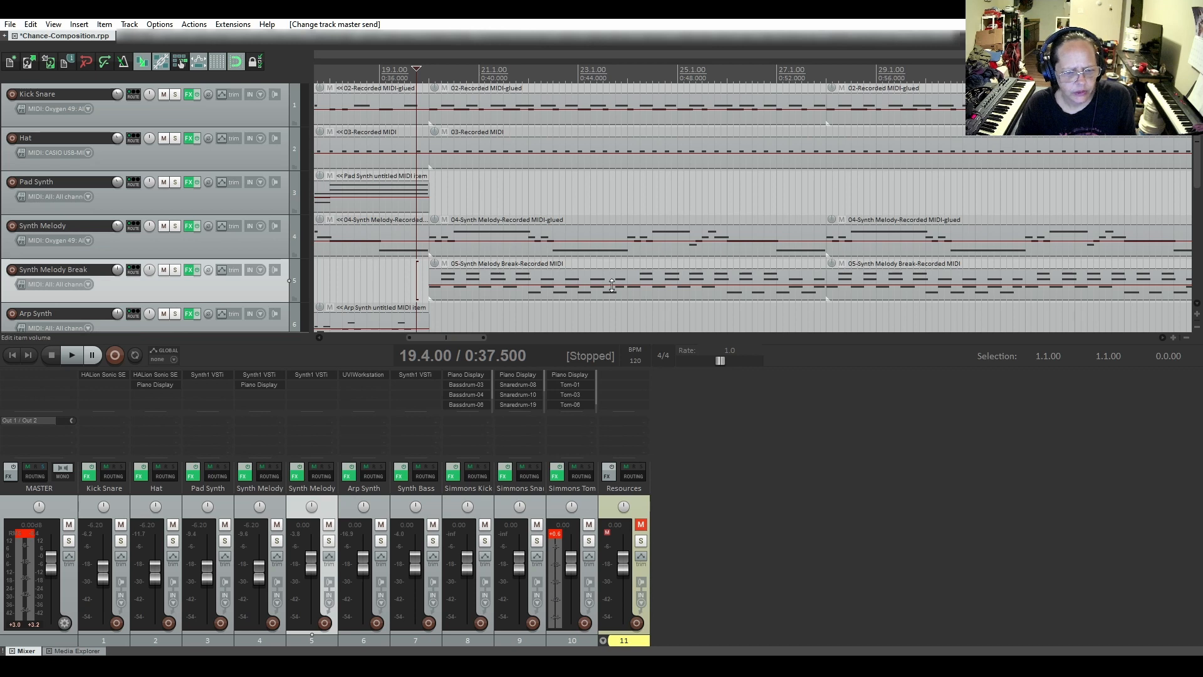
{"action": "left_click", "coordinate": [906, 296]}
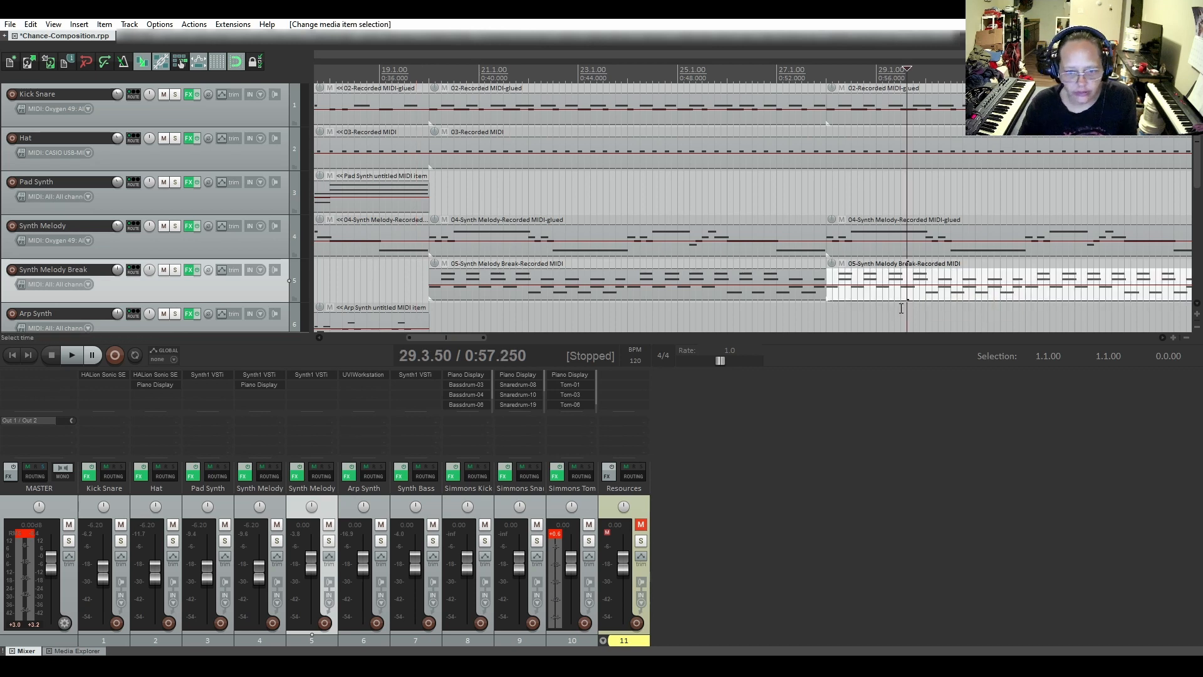
{"action": "key", "text": "Delete"}
In the Synth Melody Break item at bar 20, lengthen the two notes at 23.4 to about bar 24 and leave snap enabled.
{"action": "double_click", "coordinate": [631, 290]}
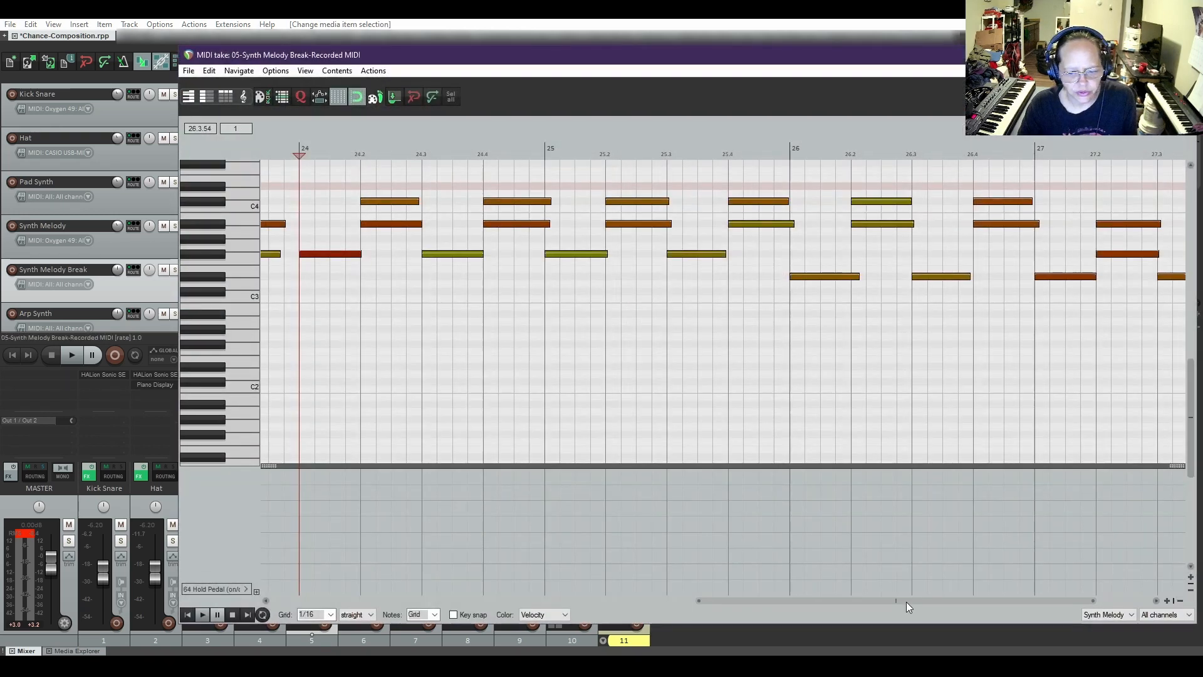
{"action": "left_click_drag", "start_coordinate": [906, 600], "coordinate": [642, 603]}
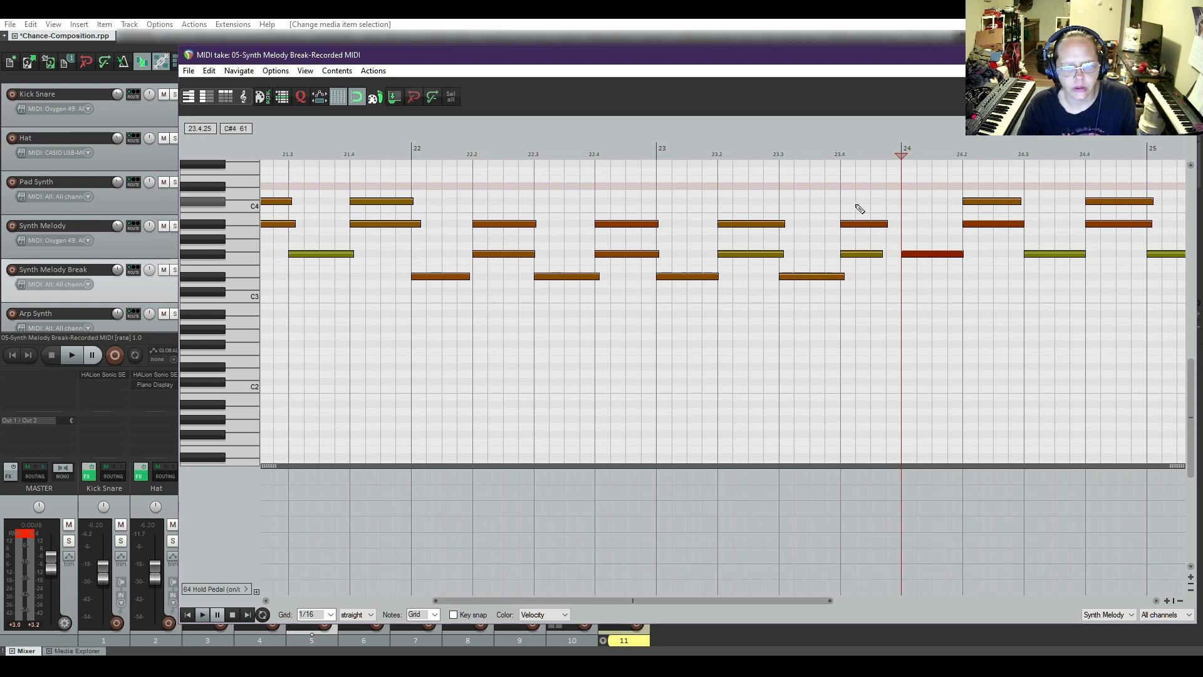
{"action": "left_click_drag", "start_coordinate": [864, 205], "coordinate": [877, 263]}
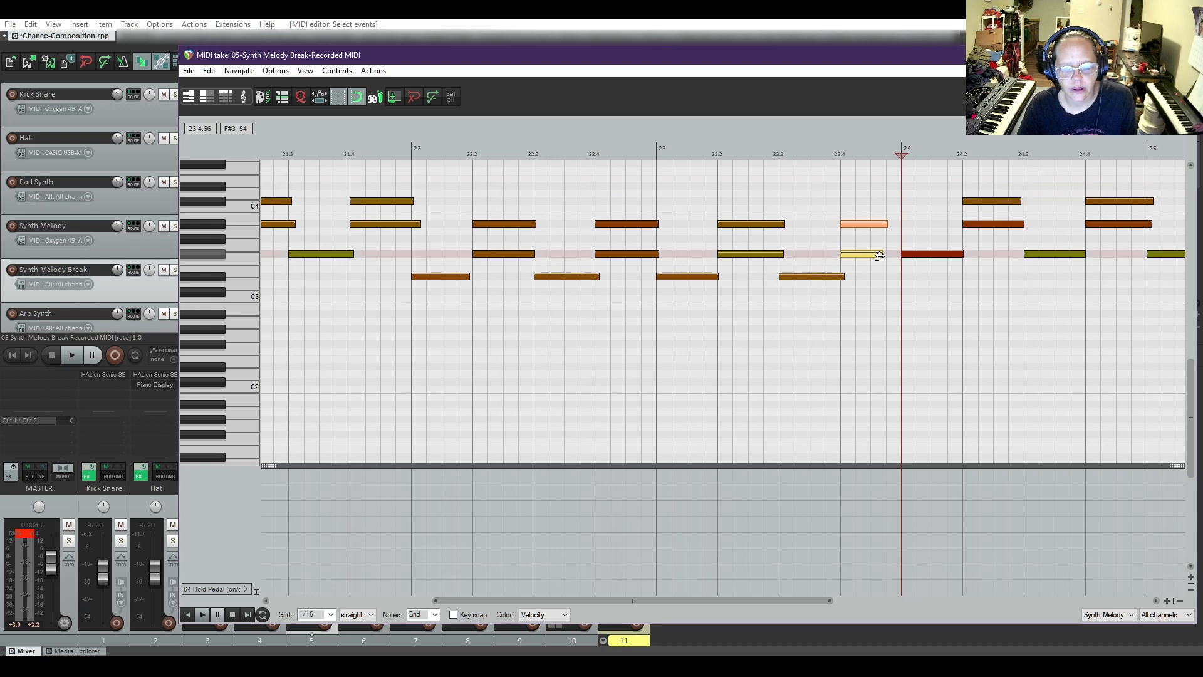
{"action": "left_click", "coordinate": [870, 269]}
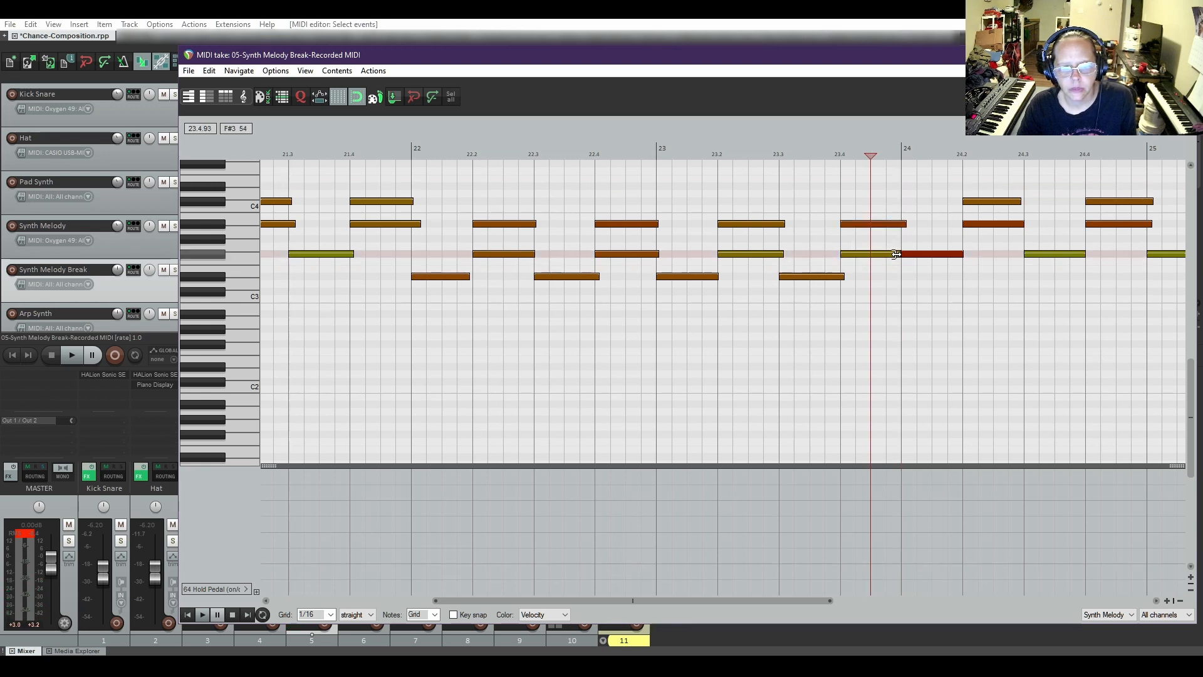
{"action": "scroll", "coordinate": [896, 287], "scroll_direction": "up", "scroll_amount": 3}
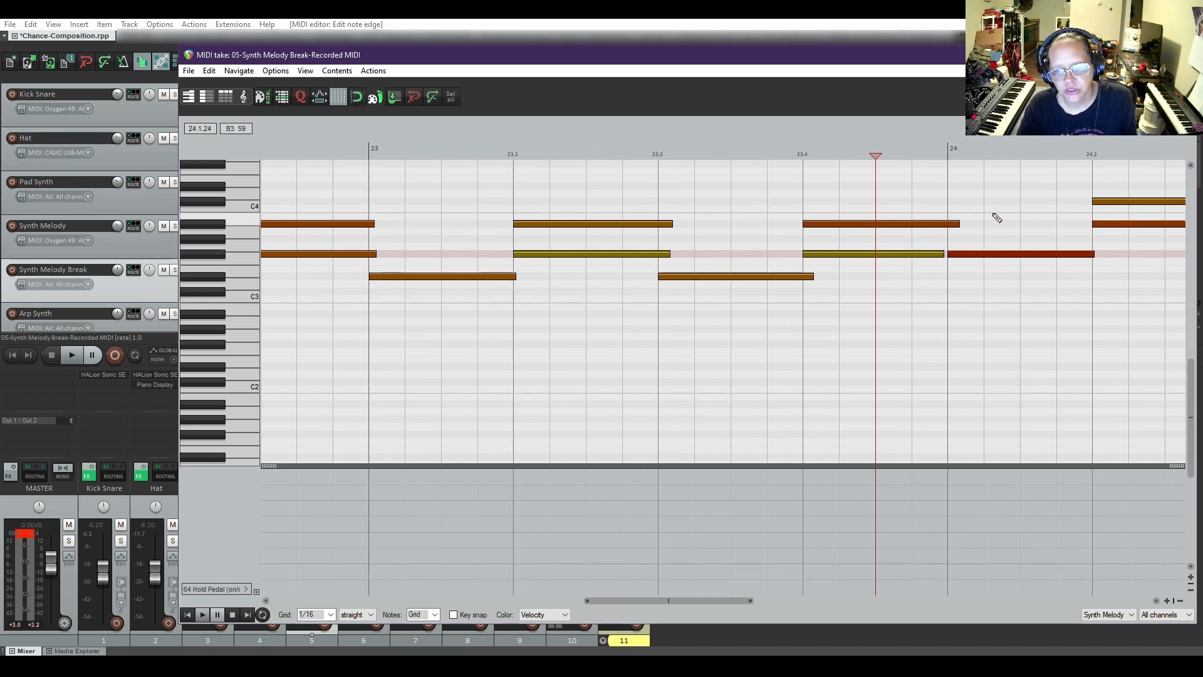
{"action": "scroll", "coordinate": [921, 266], "scroll_direction": "down", "scroll_amount": 2}
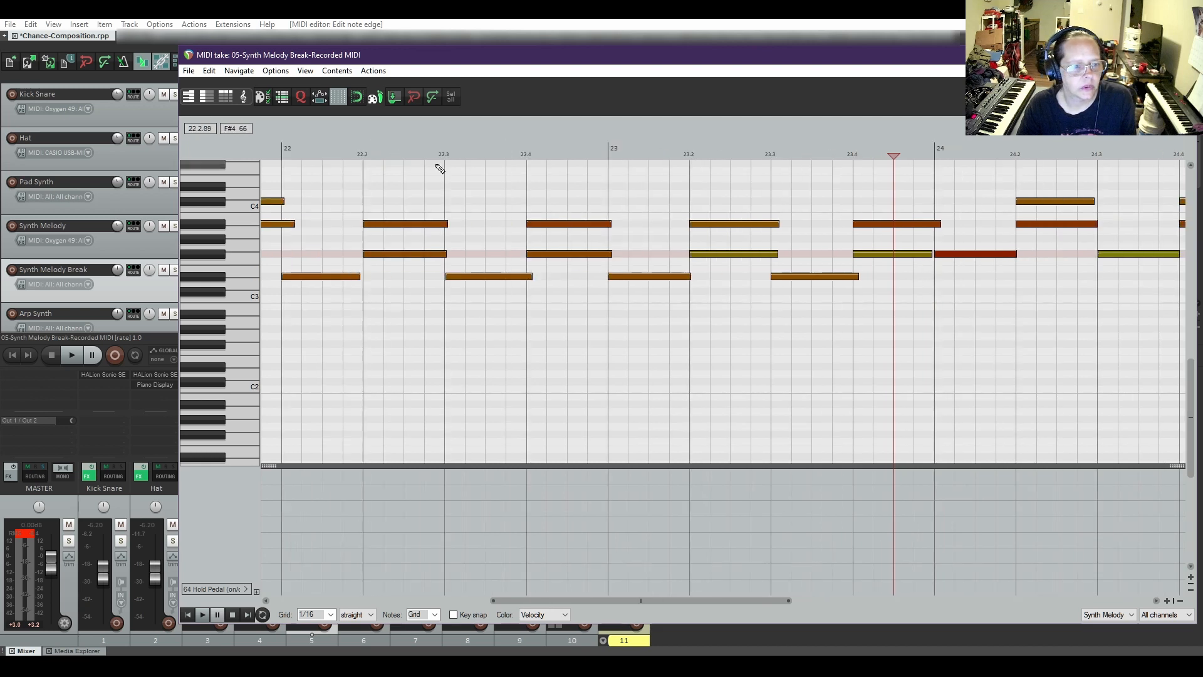
{"action": "left_click", "coordinate": [356, 97]}
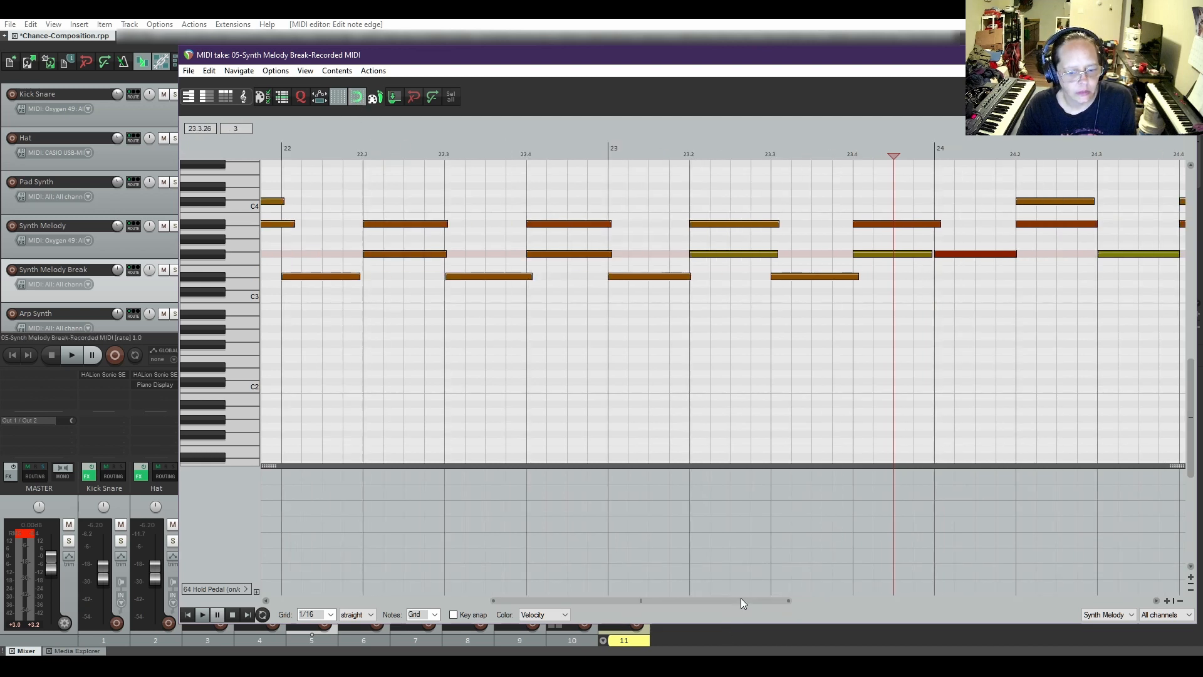
Play the Synth Melody Break item through bar 27 in the MIDI editor to check the lengthened notes.
{"action": "left_click_drag", "start_coordinate": [741, 598], "coordinate": [516, 595]}
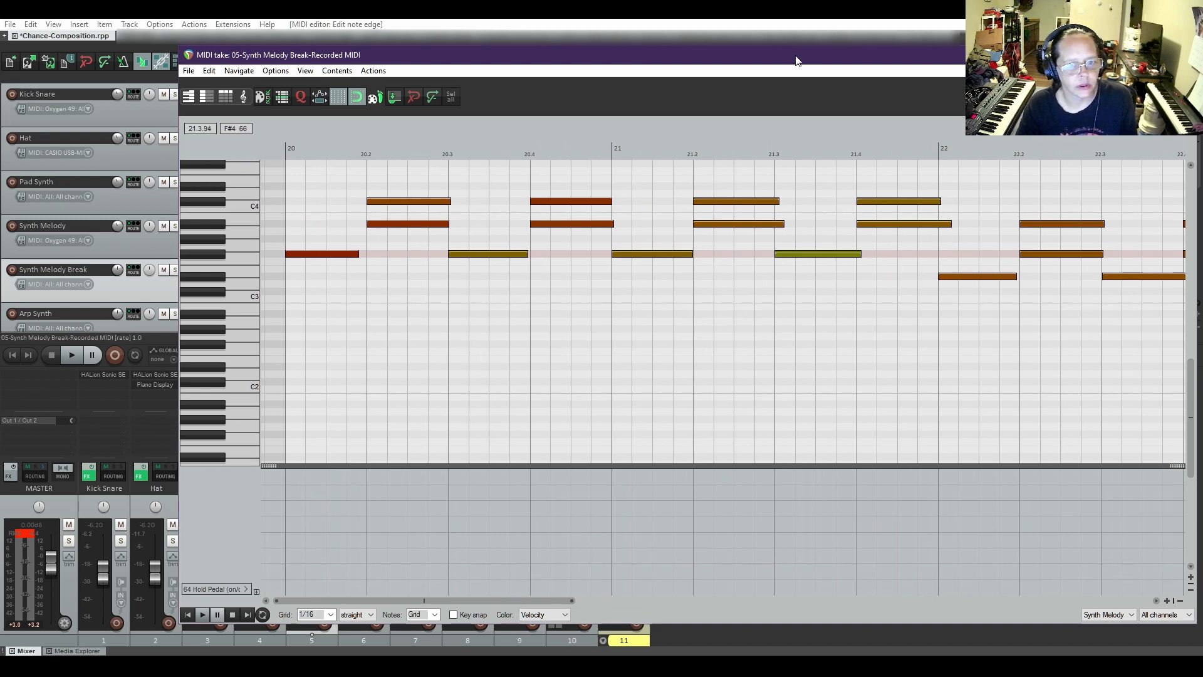
{"action": "left_click_drag", "start_coordinate": [796, 56], "coordinate": [773, 54]}
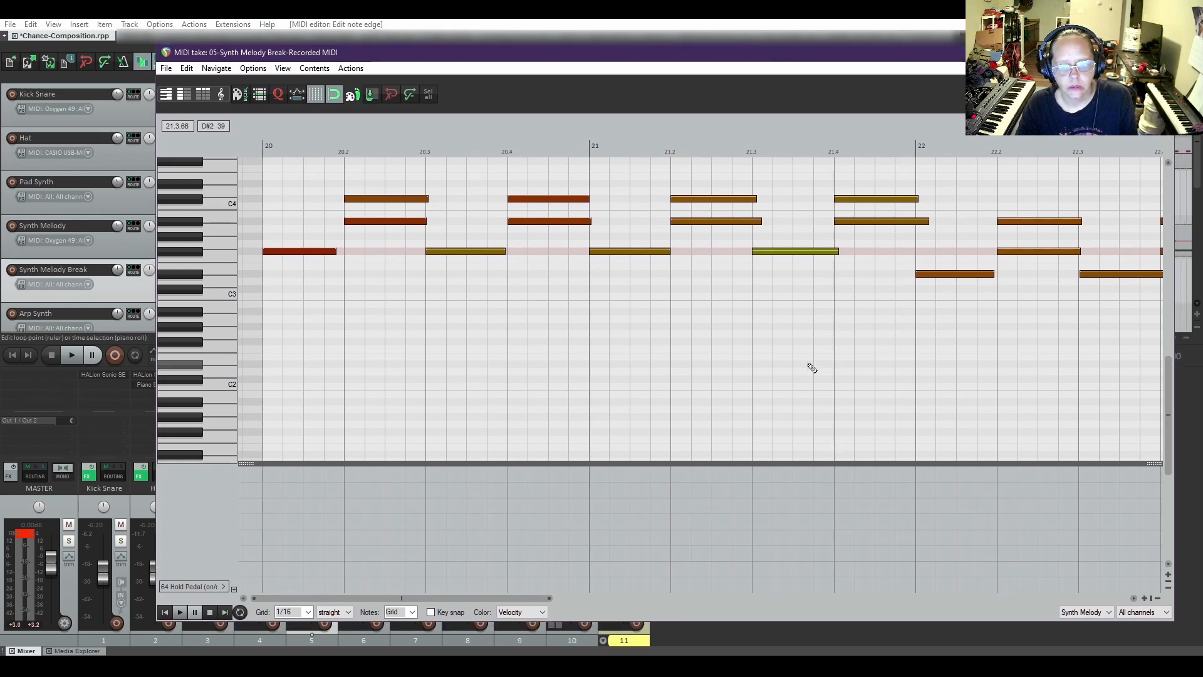
{"action": "left_click", "coordinate": [180, 612]}
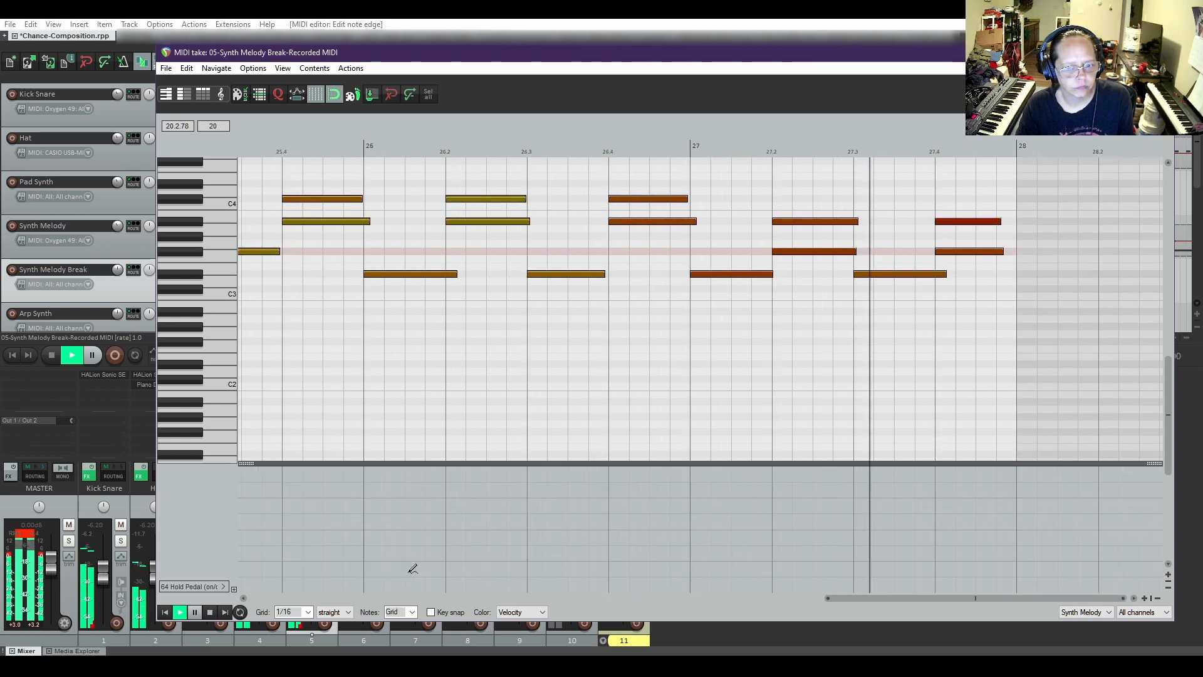
{"action": "key", "text": "space"}
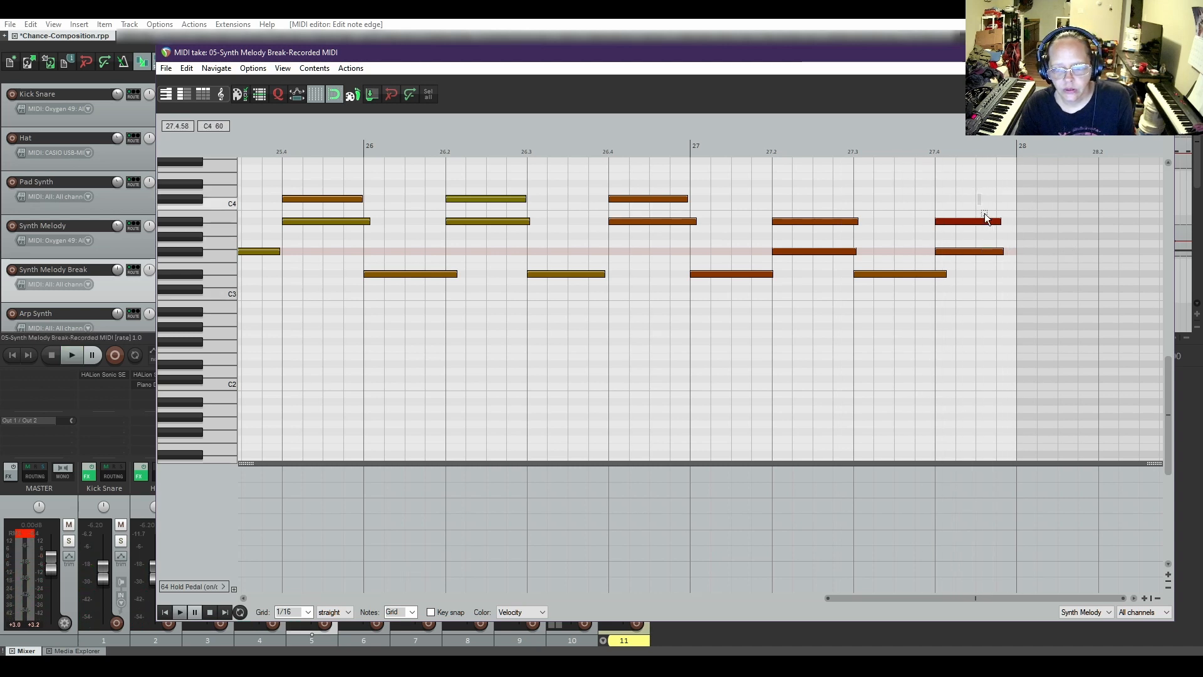
Lengthen the two final notes at 27.4 to the item's end at bar 28 and close the MIDI editor.
{"action": "left_click_drag", "start_coordinate": [976, 195], "coordinate": [1013, 265]}
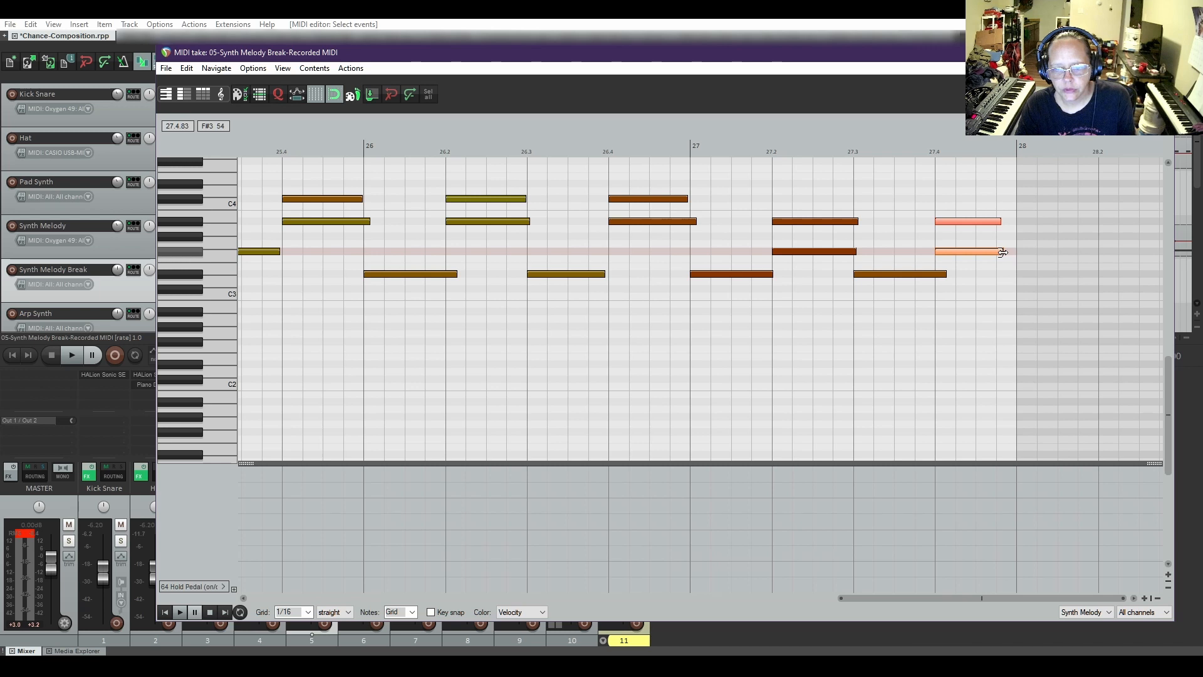
{"action": "left_click", "coordinate": [1006, 221]}
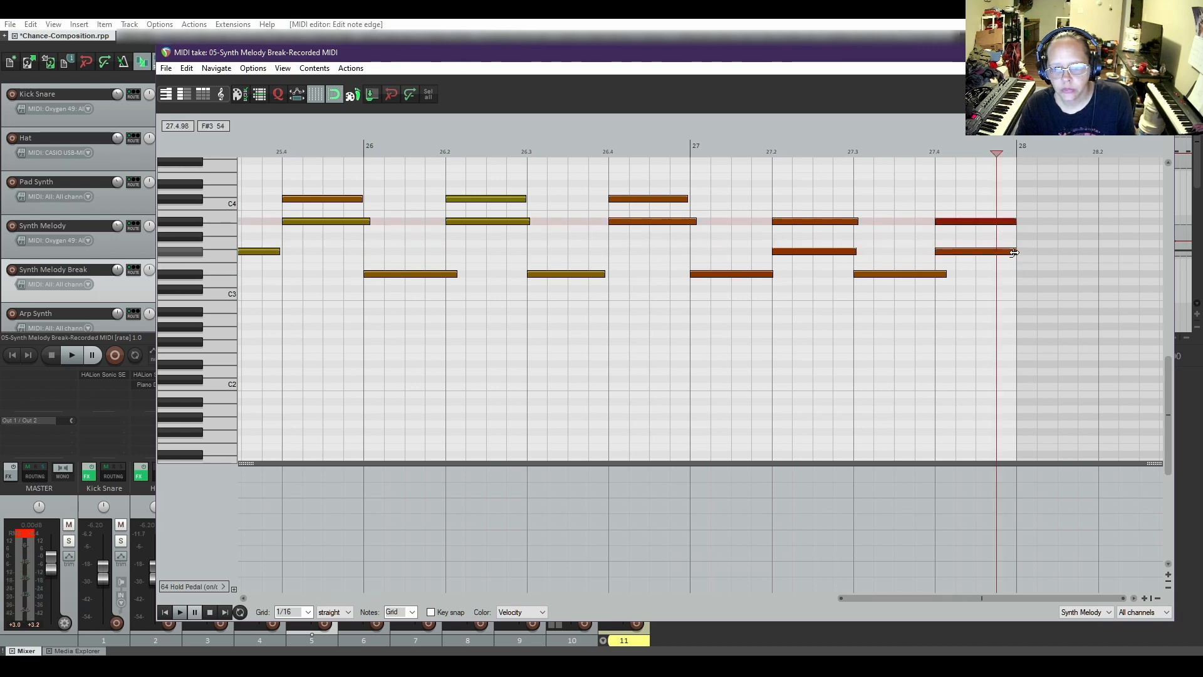
{"action": "left_click", "coordinate": [1160, 53]}
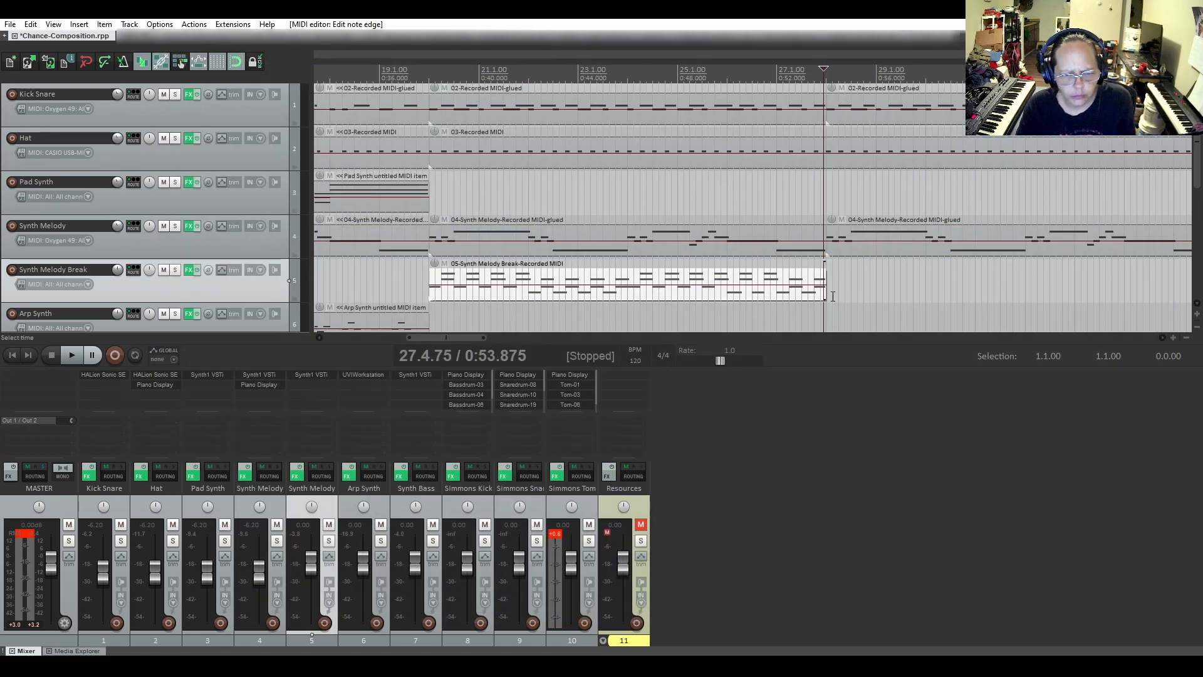
Copy the edited Synth Melody Break item and paste it on the same track at bar 28.
{"action": "scroll", "coordinate": [815, 297], "scroll_direction": "up", "scroll_amount": 2}
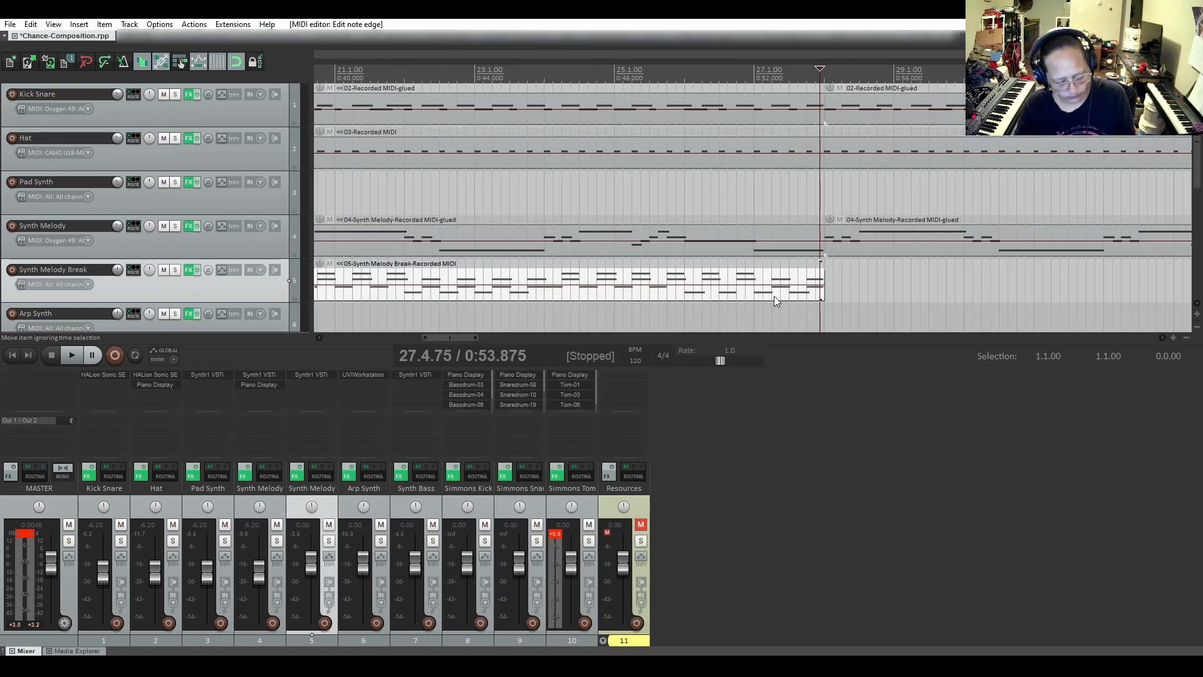
{"action": "left_click", "coordinate": [825, 261]}
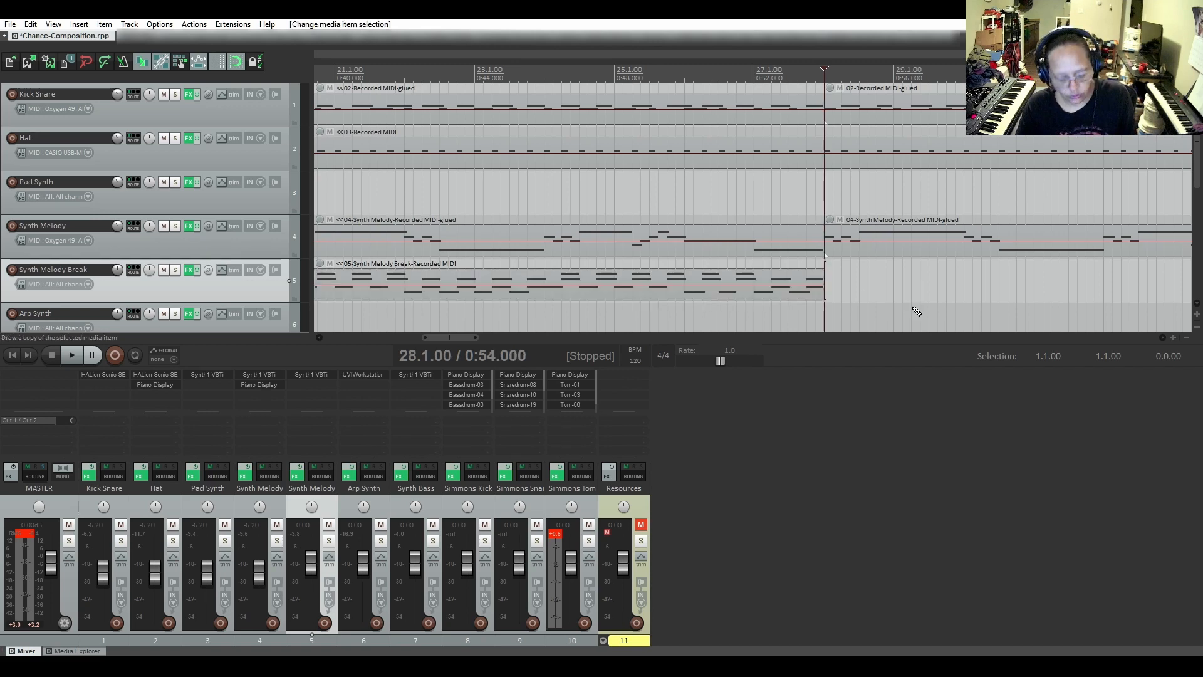
{"action": "key", "text": "ctrl+v"}
Lower the Synth Melody Break track volume to -4.02 dB and play from 19.4 to check the balance.
{"action": "scroll", "coordinate": [742, 288], "scroll_direction": "down", "scroll_amount": 3}
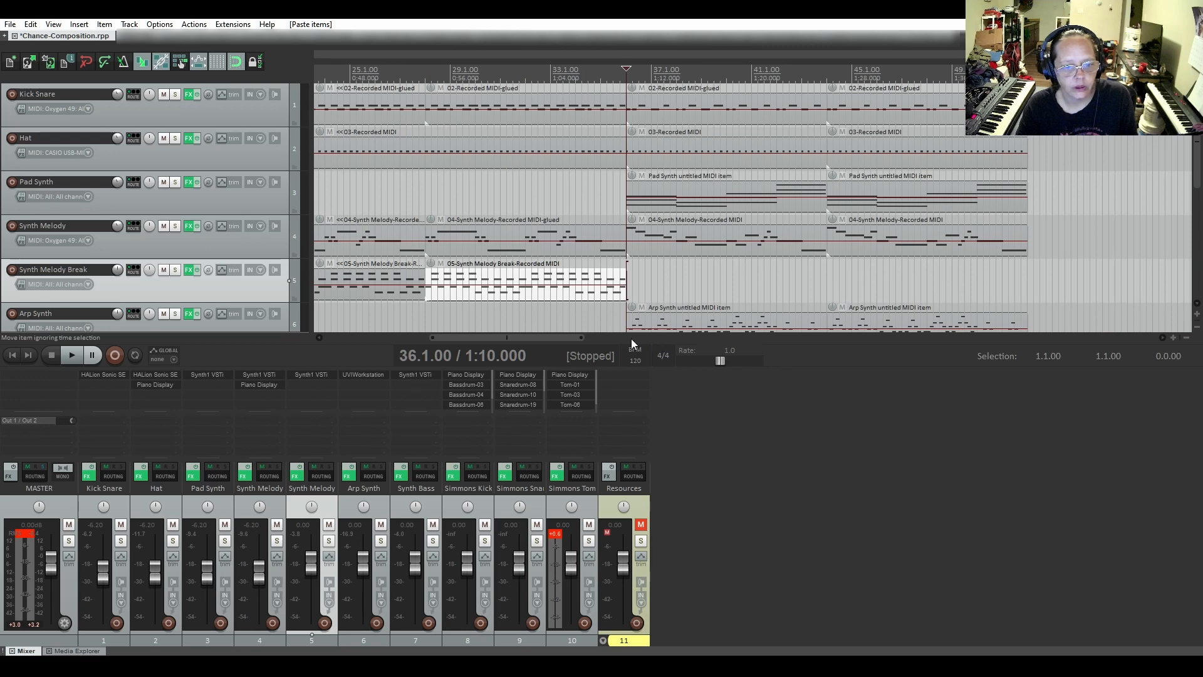
{"action": "left_click_drag", "start_coordinate": [556, 341], "coordinate": [505, 325]}
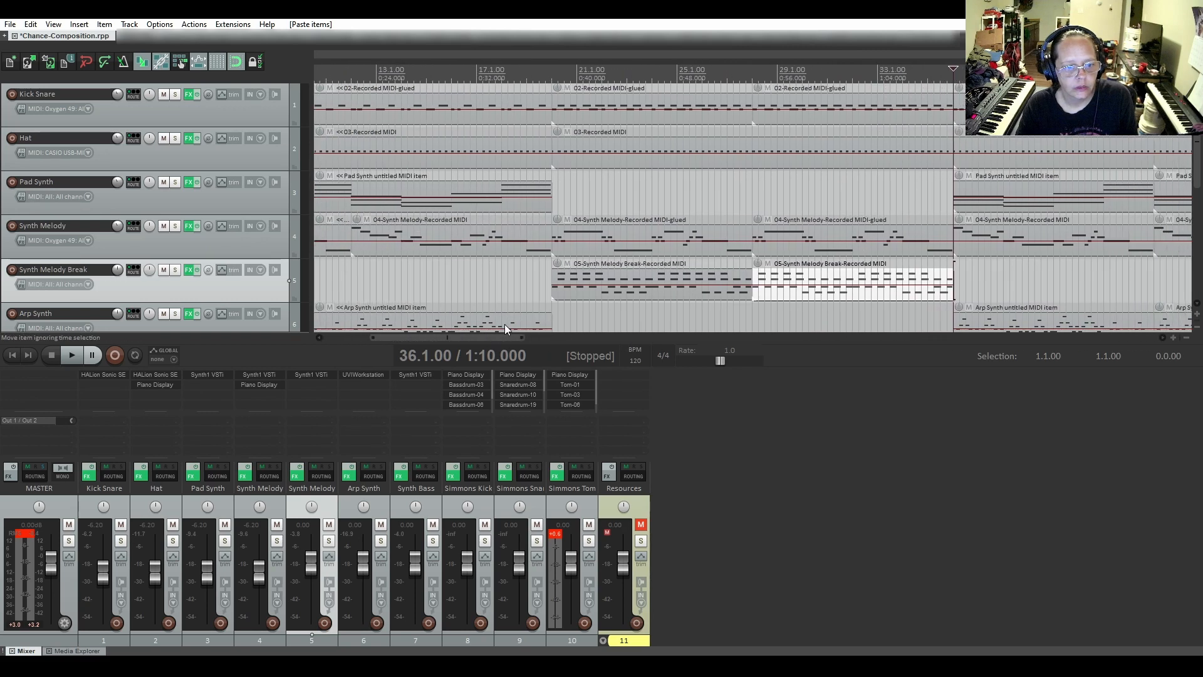
{"action": "left_click", "coordinate": [546, 266]}
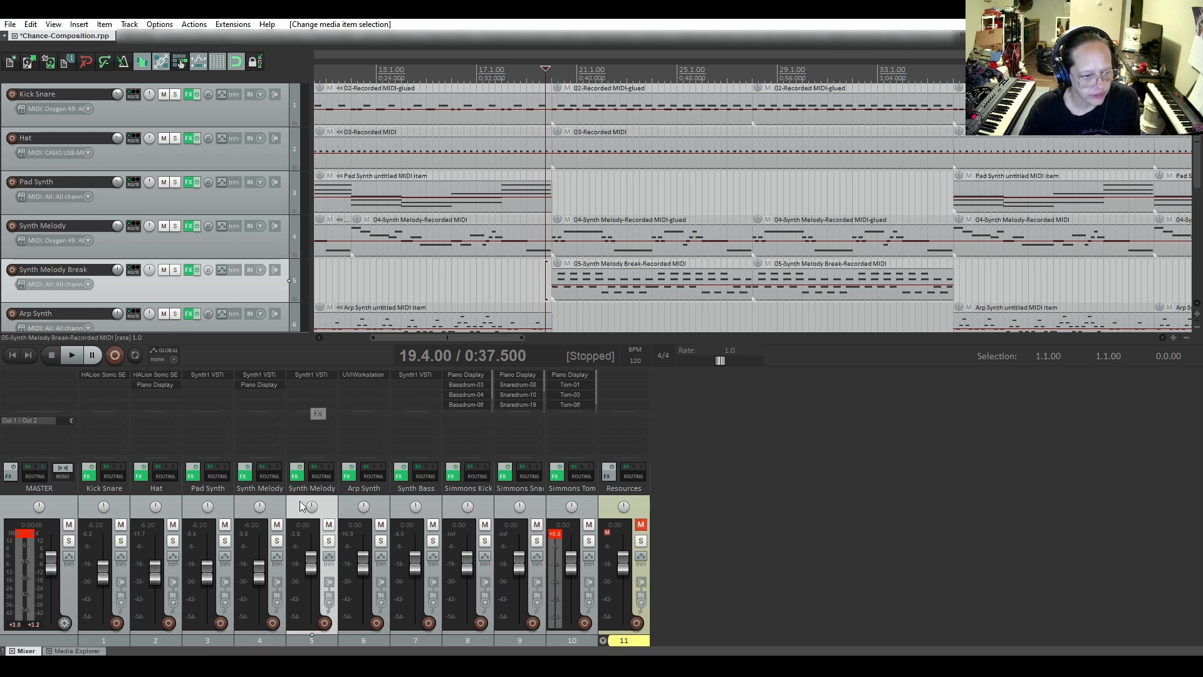
{"action": "left_click_drag", "start_coordinate": [313, 570], "coordinate": [314, 575]}
{"action": "key", "text": "space"}
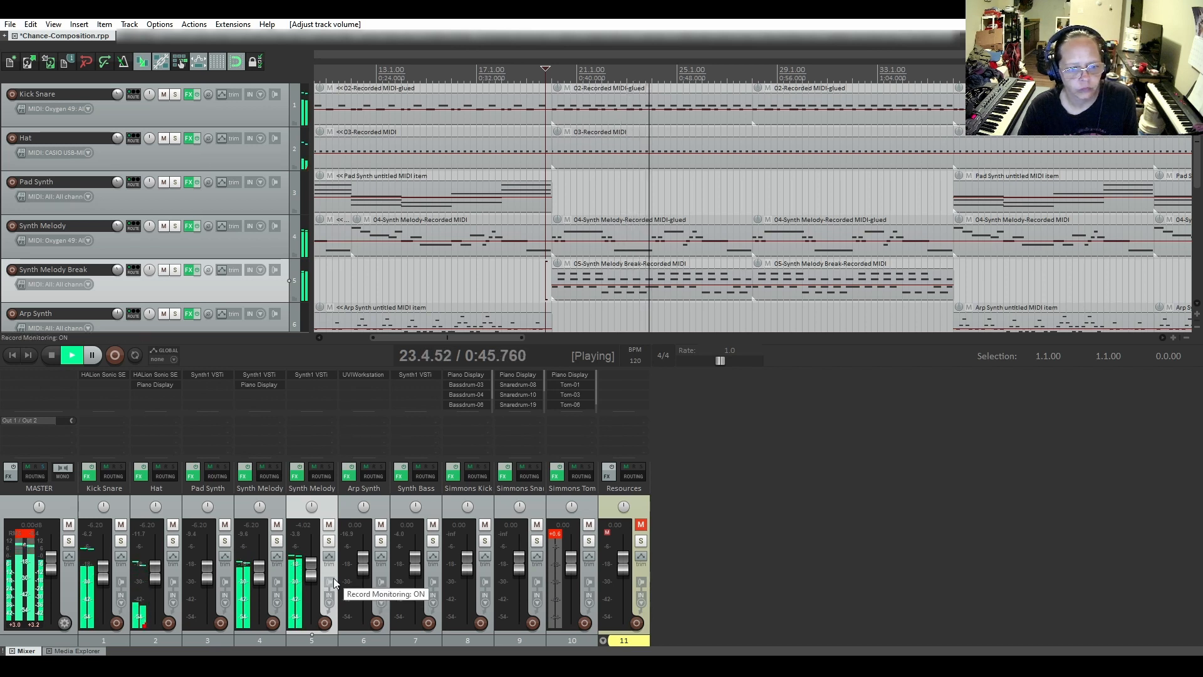
{"action": "key", "text": "space"}
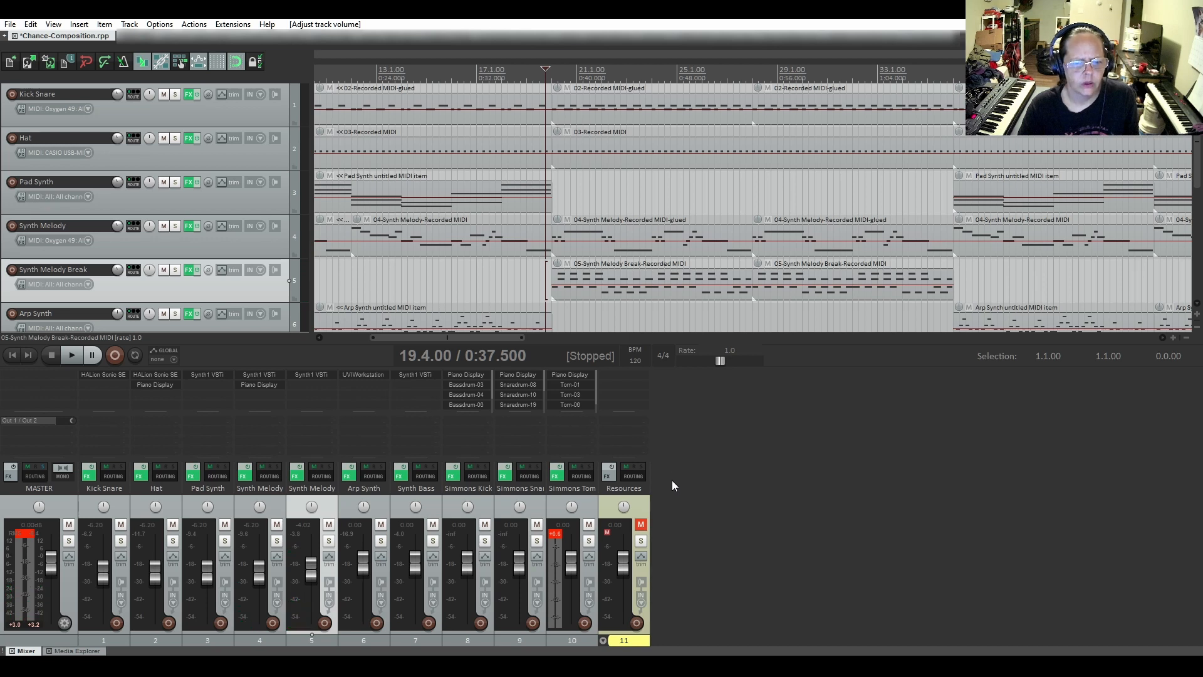
Open the Synth Melody Break item at bar 20 in the MIDI editor and play from 23.3 to check the transition into bar 24.
{"action": "left_click", "coordinate": [653, 292]}
{"action": "double_click", "coordinate": [653, 292]}
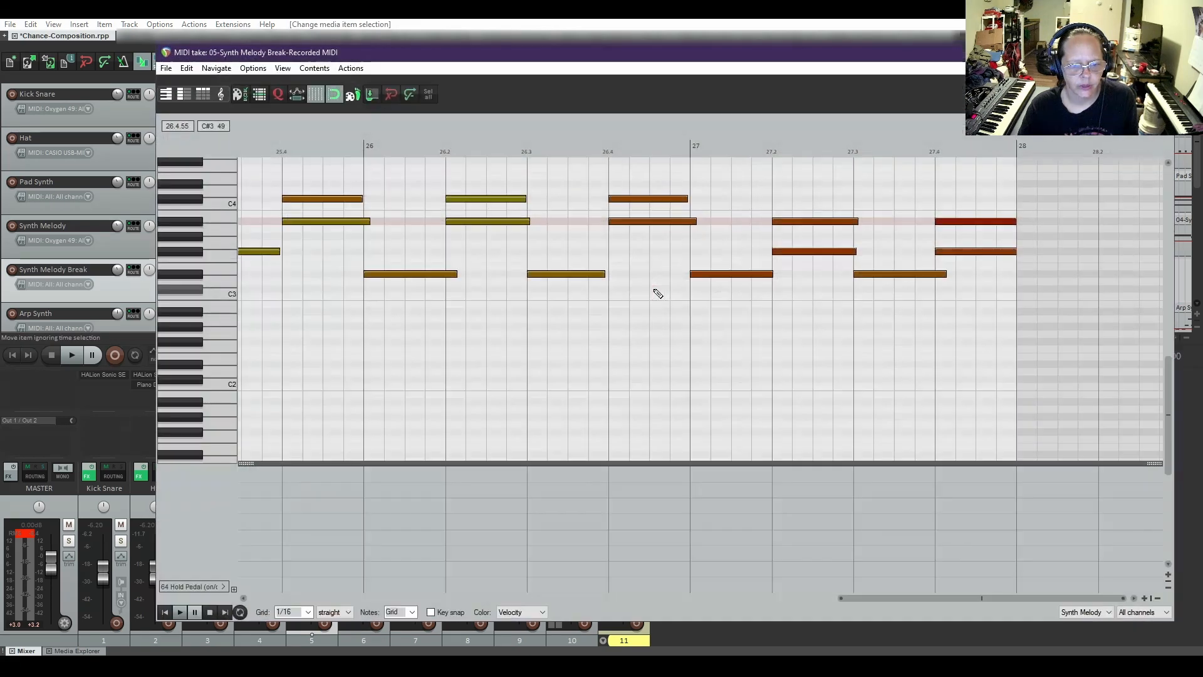
{"action": "left_click_drag", "start_coordinate": [902, 599], "coordinate": [643, 611]}
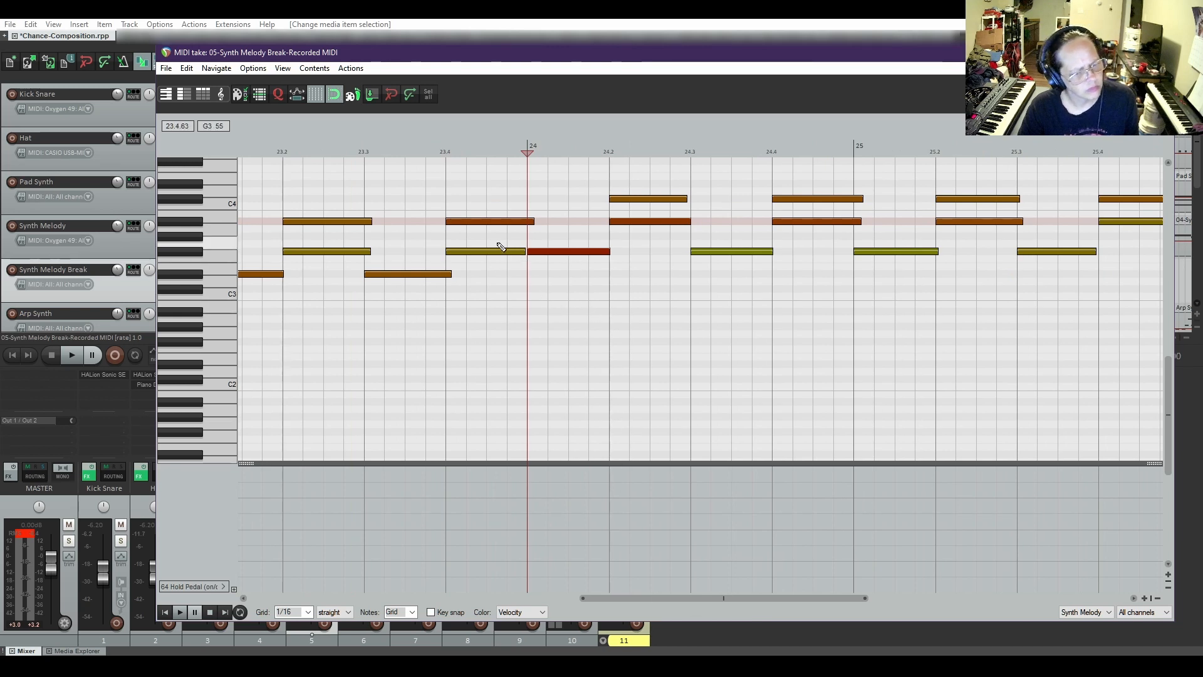
{"action": "left_click", "coordinate": [365, 152]}
{"action": "key", "text": "space"}
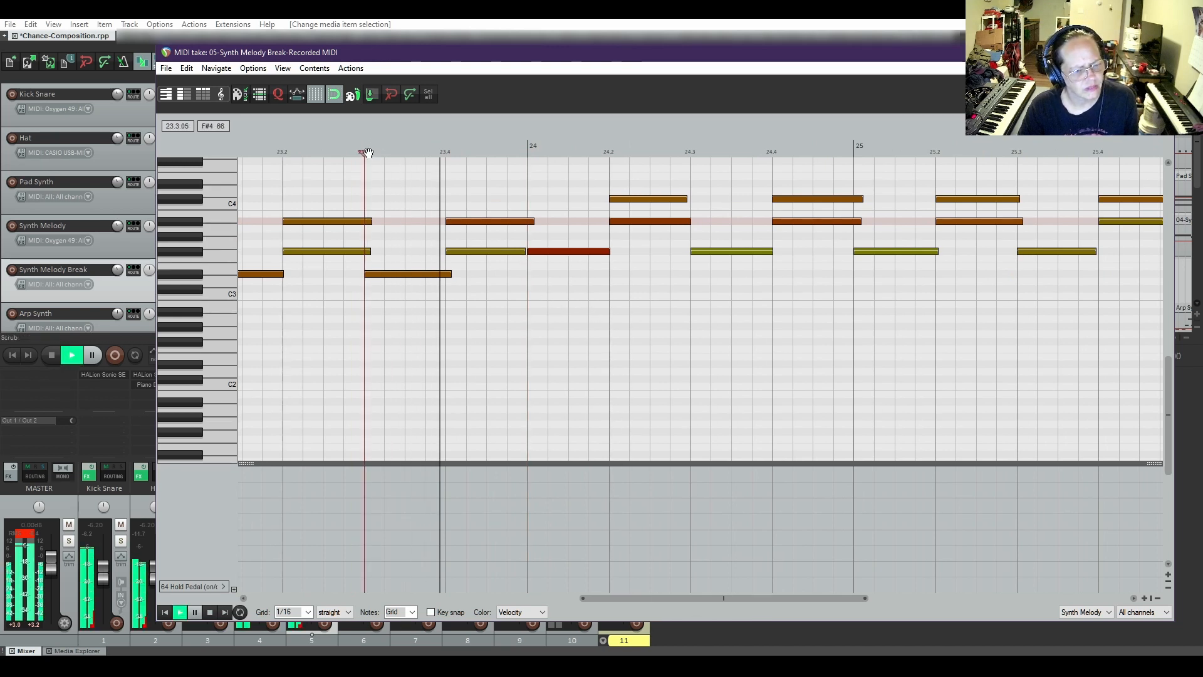
{"action": "key", "text": "space"}
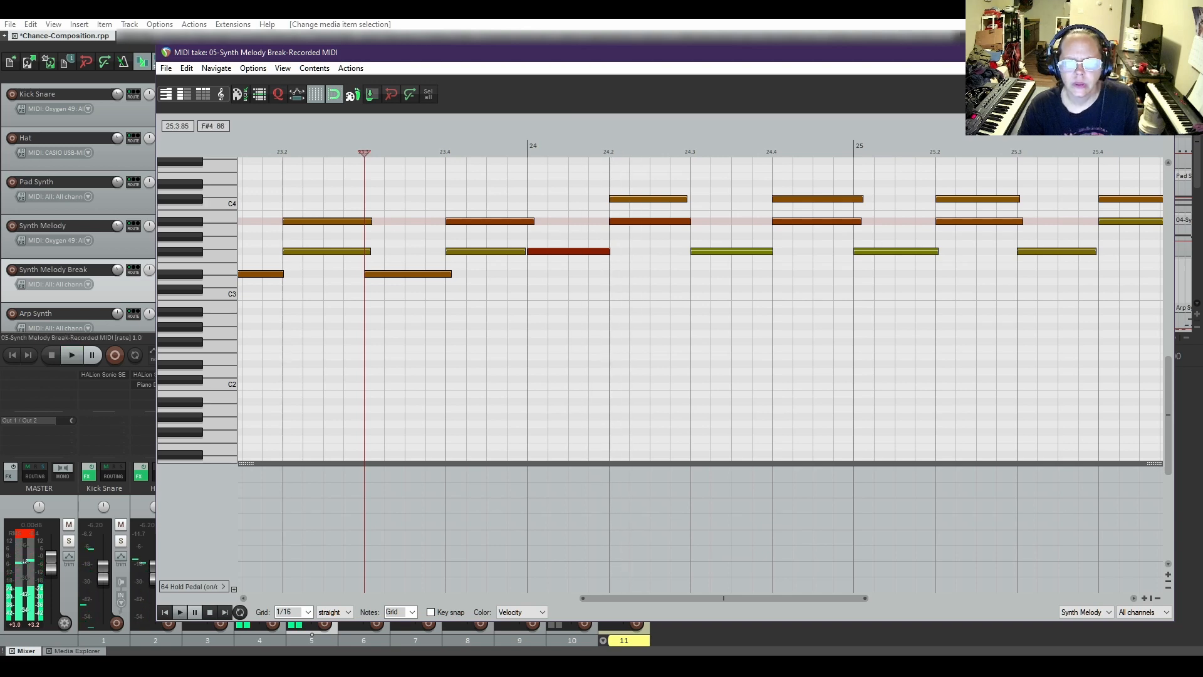
{"action": "left_click", "coordinate": [1160, 52]}
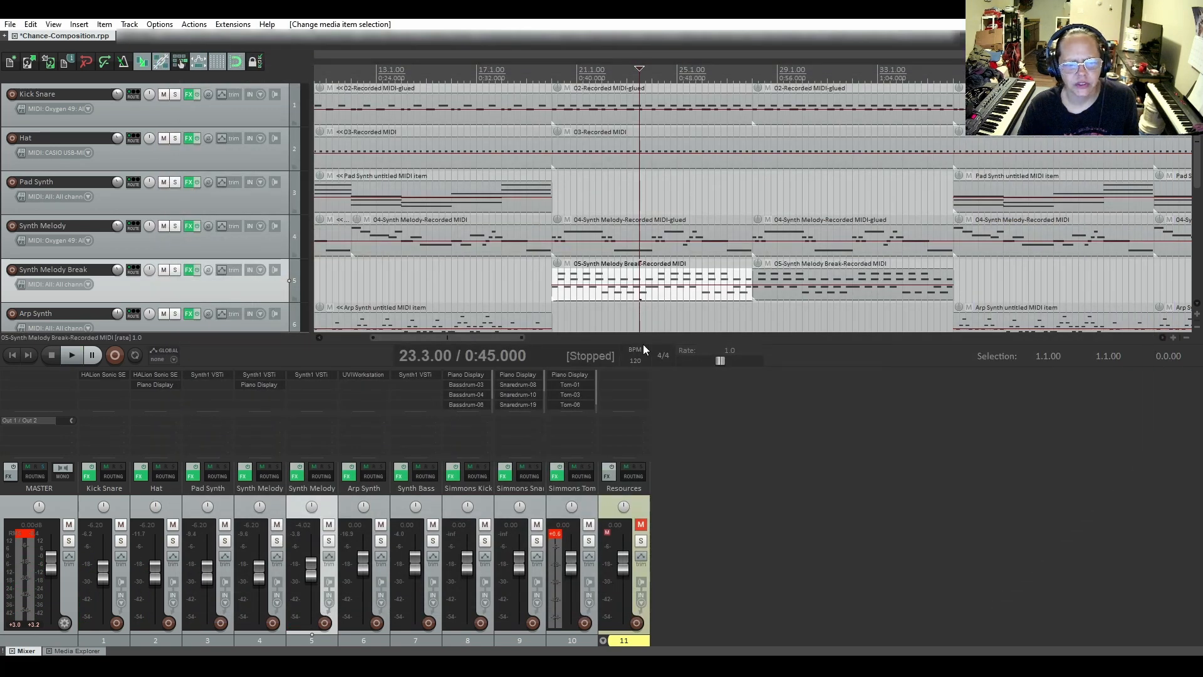
Play the break section from bar 20 through both Synth Melody Break items to check how they sound together.
{"action": "left_click", "coordinate": [550, 290]}
{"action": "key", "text": "space"}
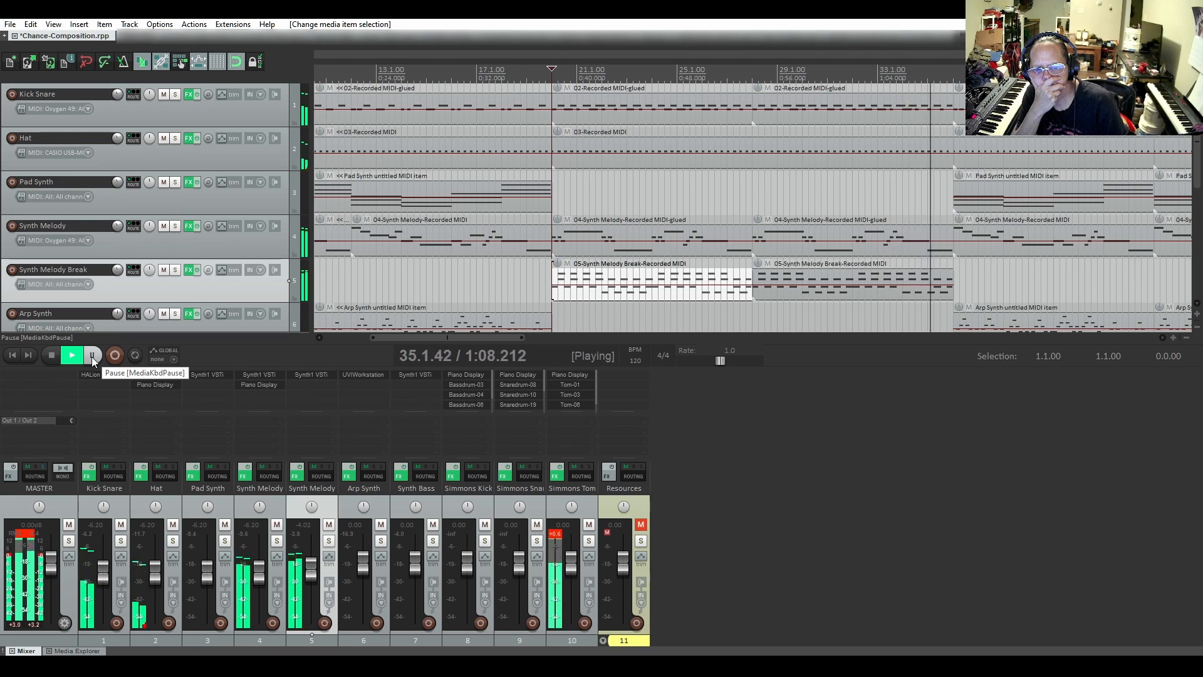
{"action": "key", "text": "space"}
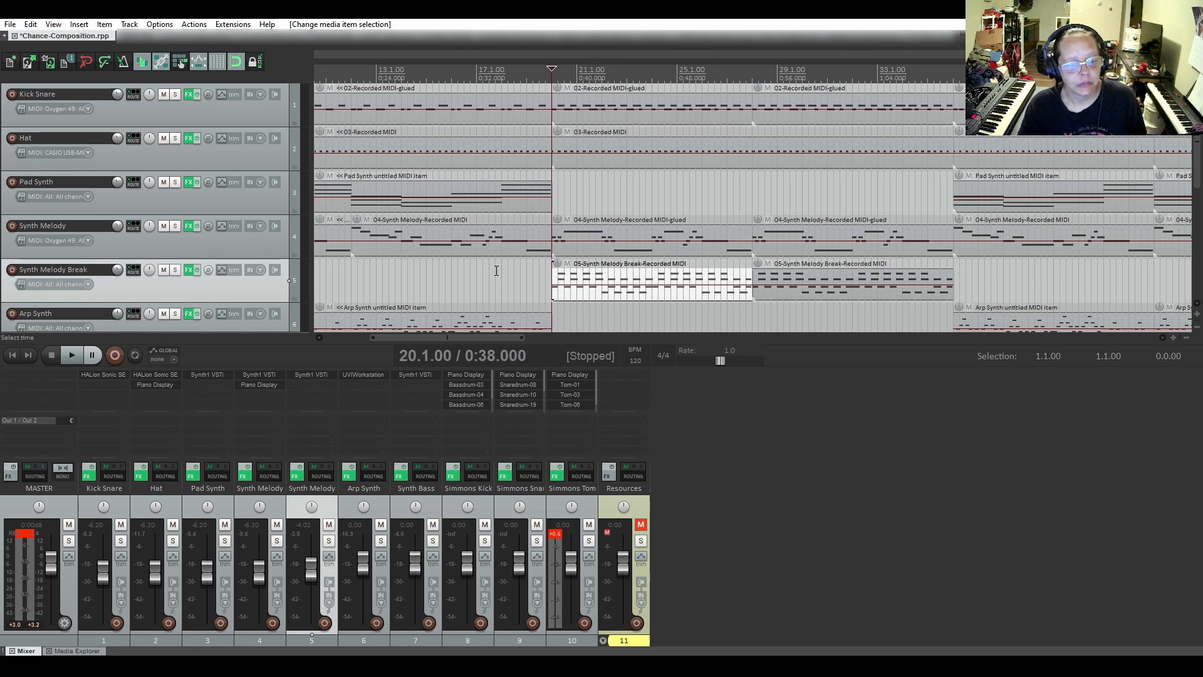
Look over the whole arrangement from bar 1 to the end of the song, examining which tracks play in each section.
{"action": "scroll", "coordinate": [492, 266], "scroll_direction": "down", "scroll_amount": 3}
{"action": "scroll", "coordinate": [490, 268], "scroll_direction": "up", "scroll_amount": 2}
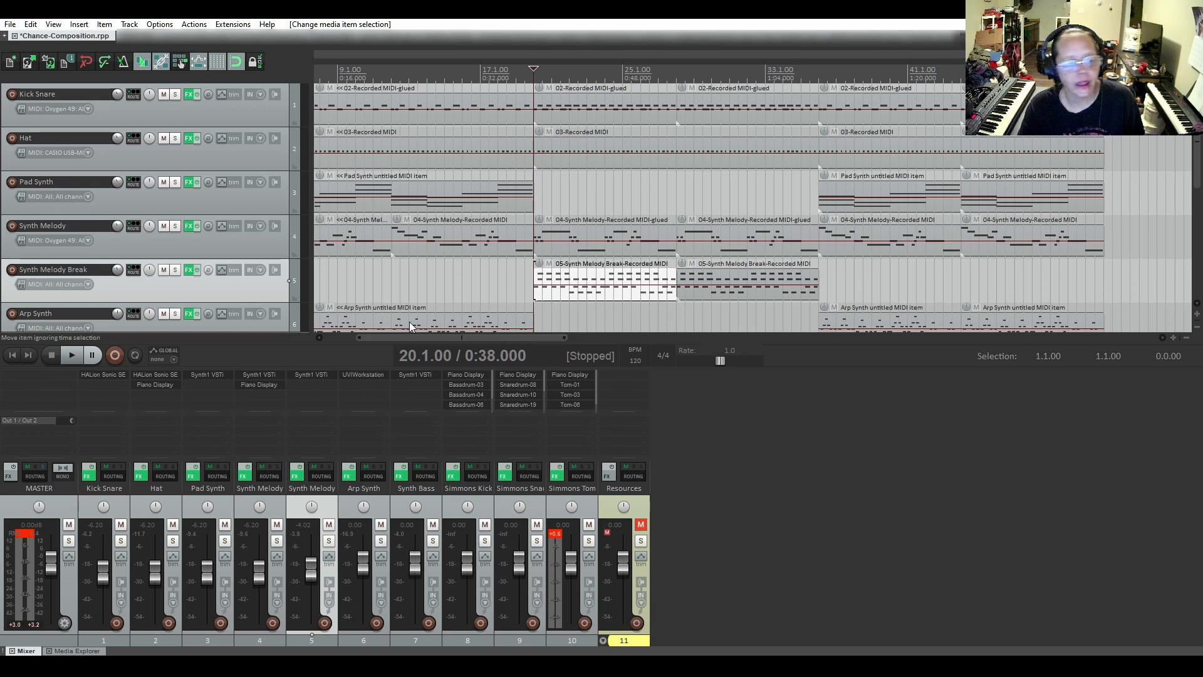
{"action": "left_click_drag", "start_coordinate": [427, 337], "coordinate": [393, 335]}
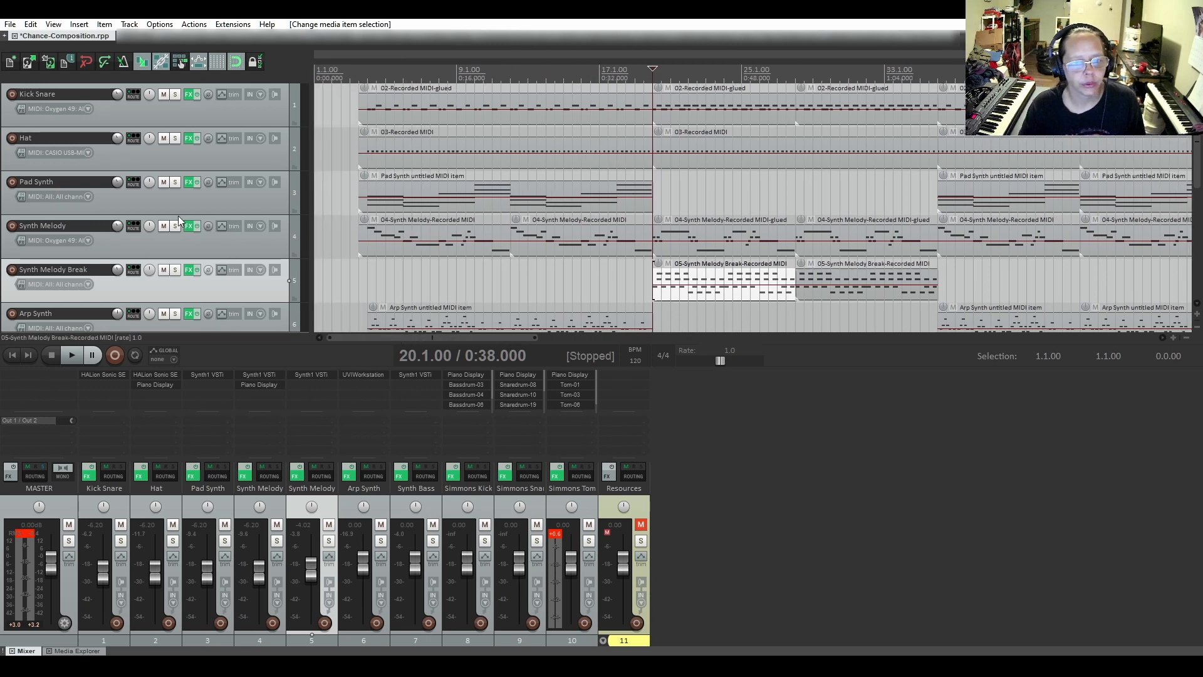
{"action": "scroll", "coordinate": [197, 191], "scroll_direction": "down", "scroll_amount": 2}
{"action": "scroll", "coordinate": [197, 190], "scroll_direction": "up", "scroll_amount": 2}
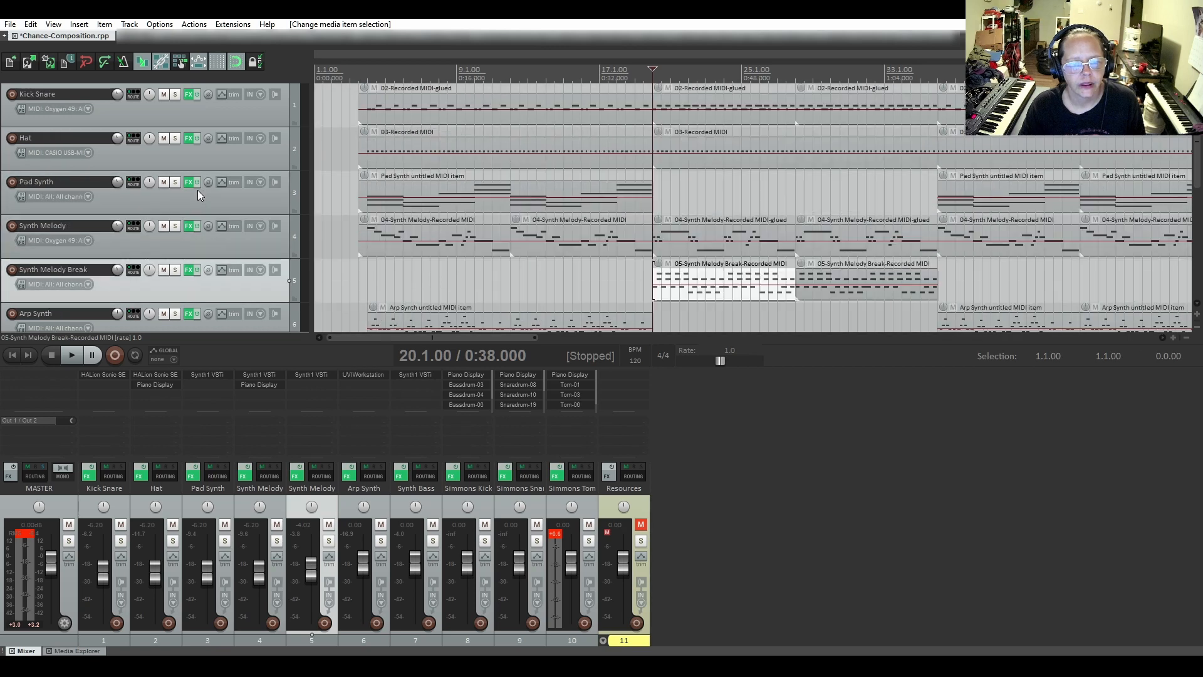
{"action": "scroll", "coordinate": [201, 189], "scroll_direction": "down", "scroll_amount": 2}
{"action": "scroll", "coordinate": [210, 193], "scroll_direction": "up", "scroll_amount": 2}
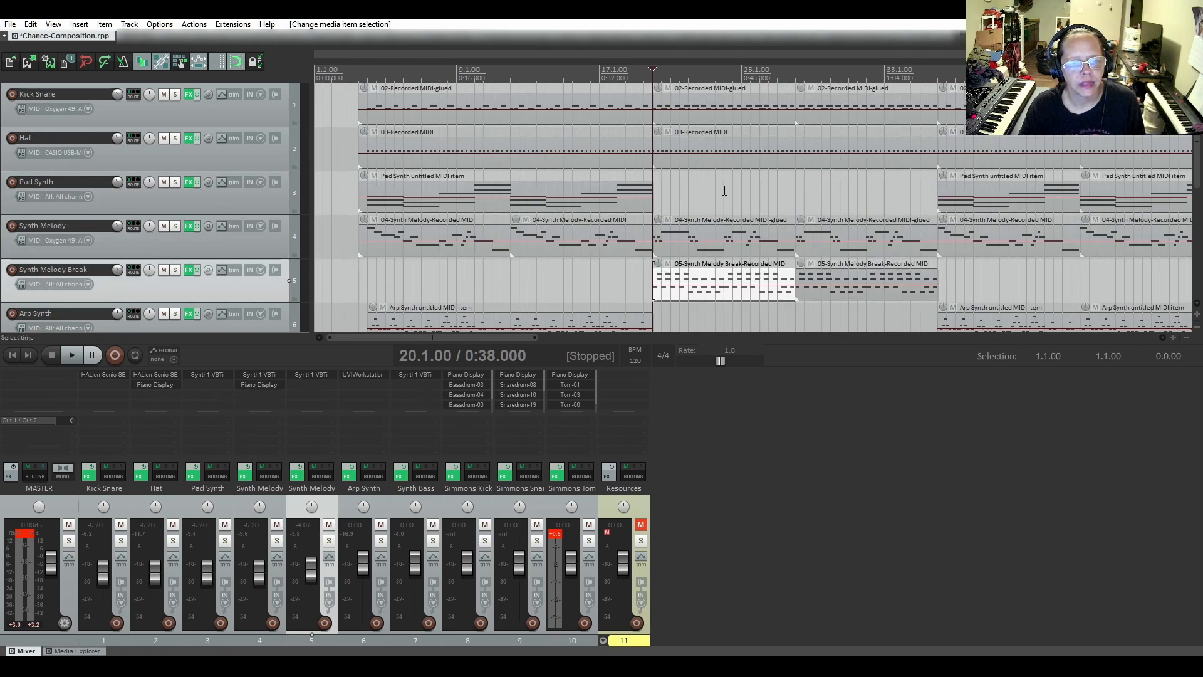
{"action": "scroll", "coordinate": [167, 167], "scroll_direction": "down", "scroll_amount": 2}
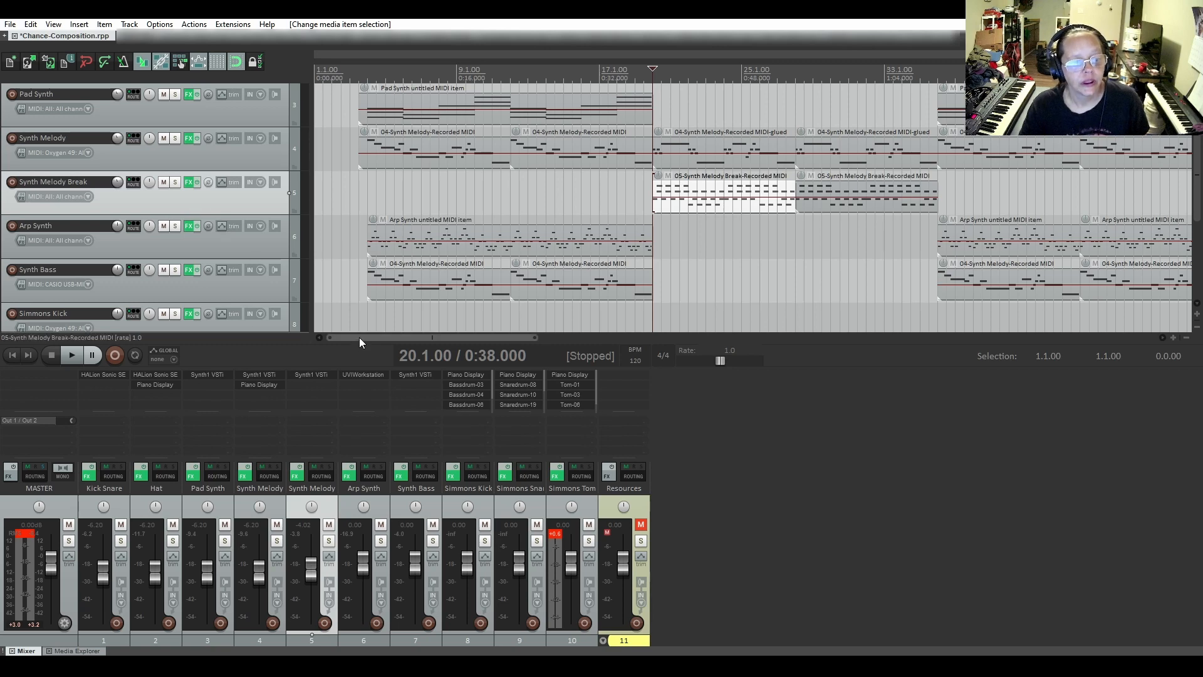
{"action": "left_click_drag", "start_coordinate": [359, 338], "coordinate": [448, 340]}
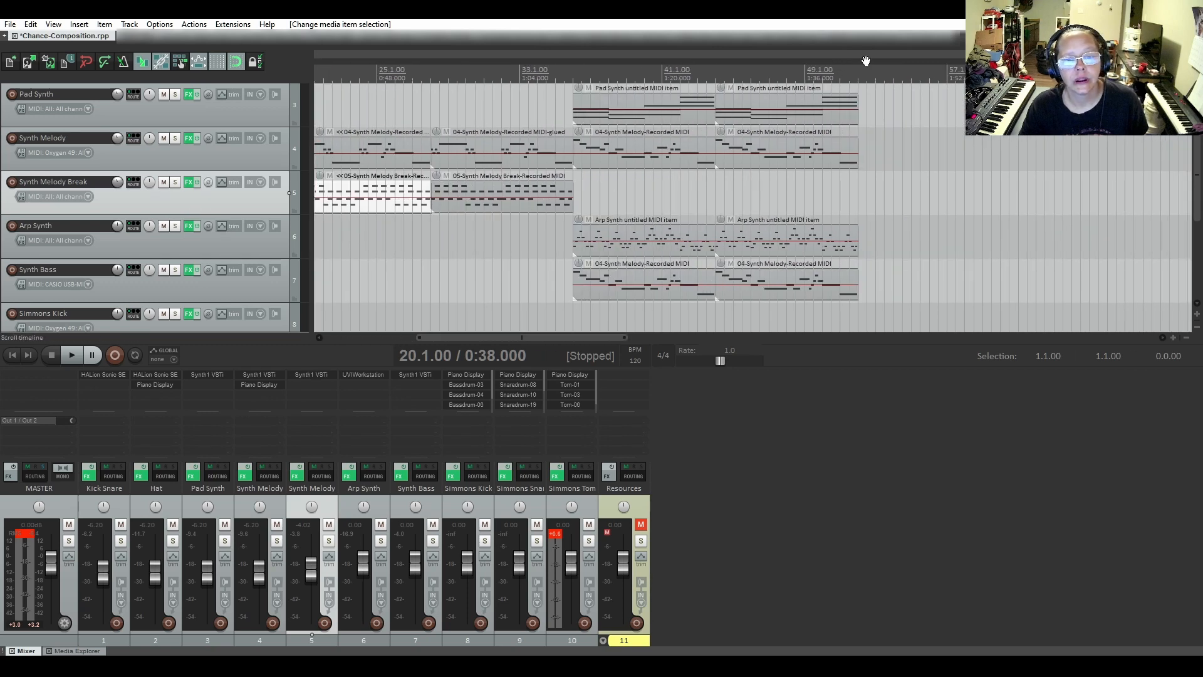
{"action": "scroll", "coordinate": [865, 94], "scroll_direction": "up", "scroll_amount": 6}
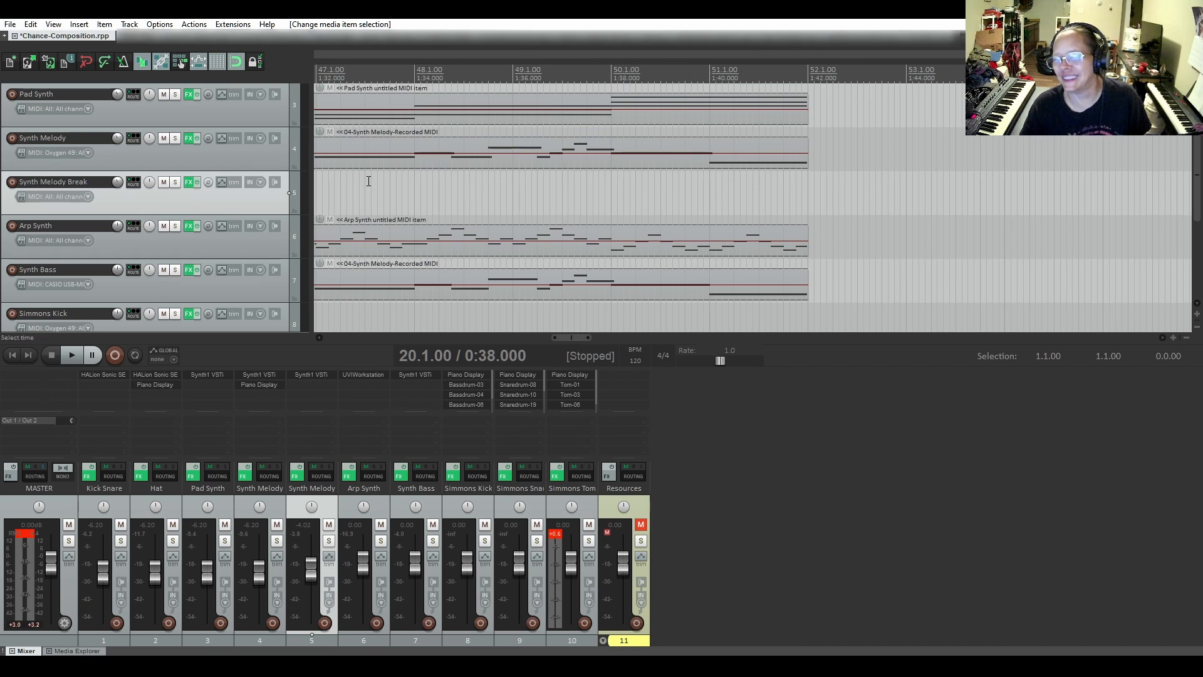
{"action": "scroll", "coordinate": [557, 162], "scroll_direction": "down", "scroll_amount": 4}
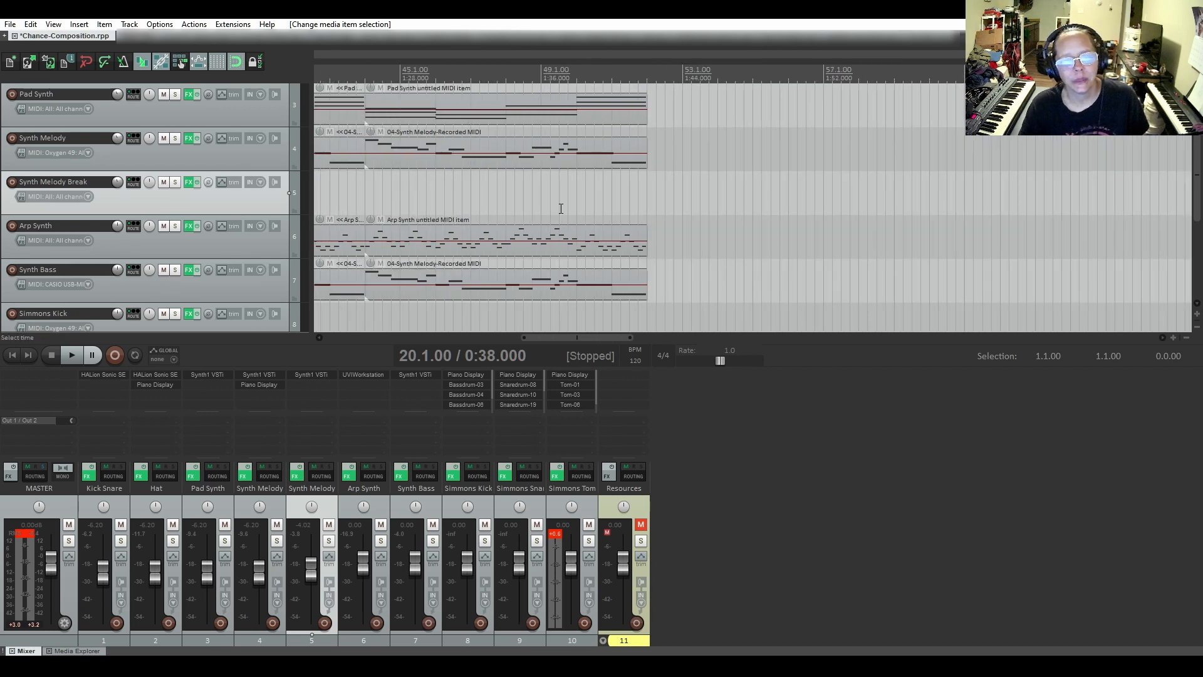
{"action": "left_click_drag", "start_coordinate": [595, 338], "coordinate": [489, 338]}
{"action": "scroll", "coordinate": [584, 239], "scroll_direction": "down", "scroll_amount": 3}
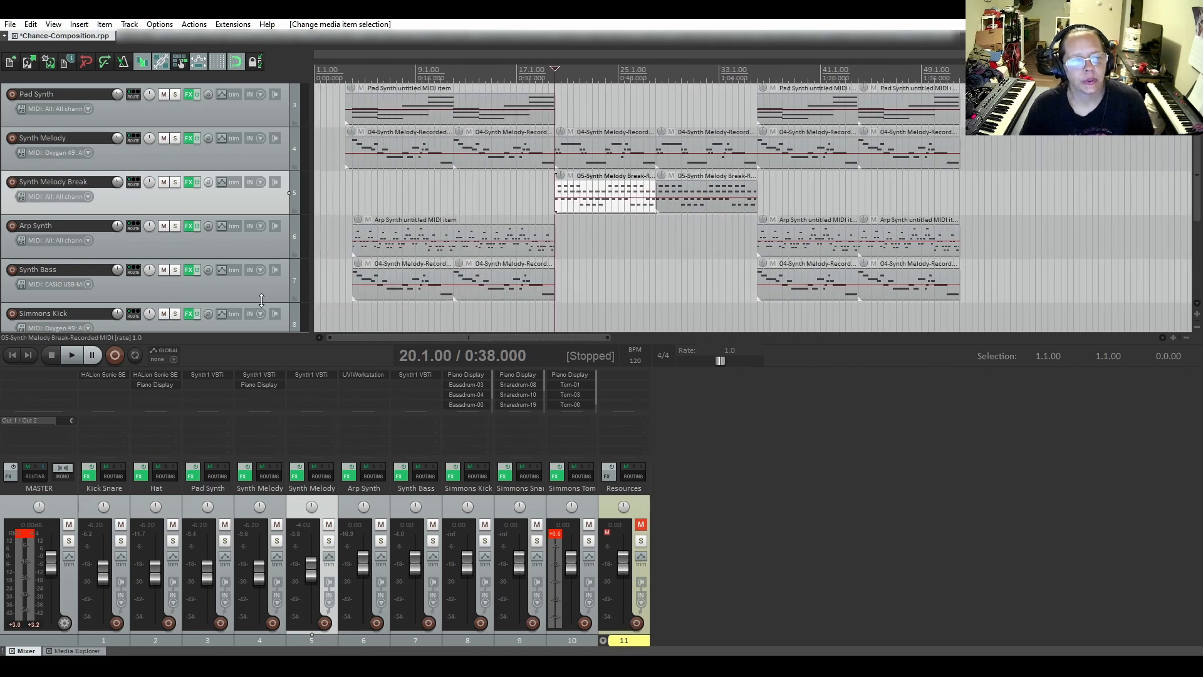
{"action": "scroll", "coordinate": [216, 241], "scroll_direction": "up", "scroll_amount": 2}
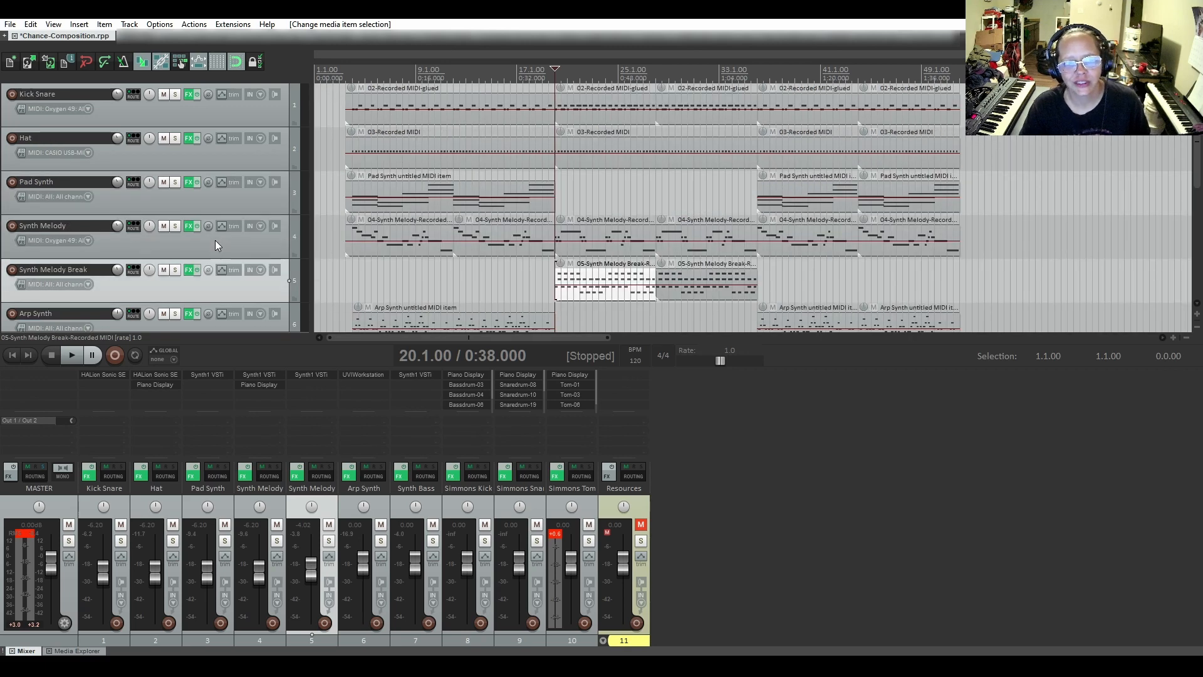
{"action": "scroll", "coordinate": [215, 239], "scroll_direction": "down", "scroll_amount": 2}
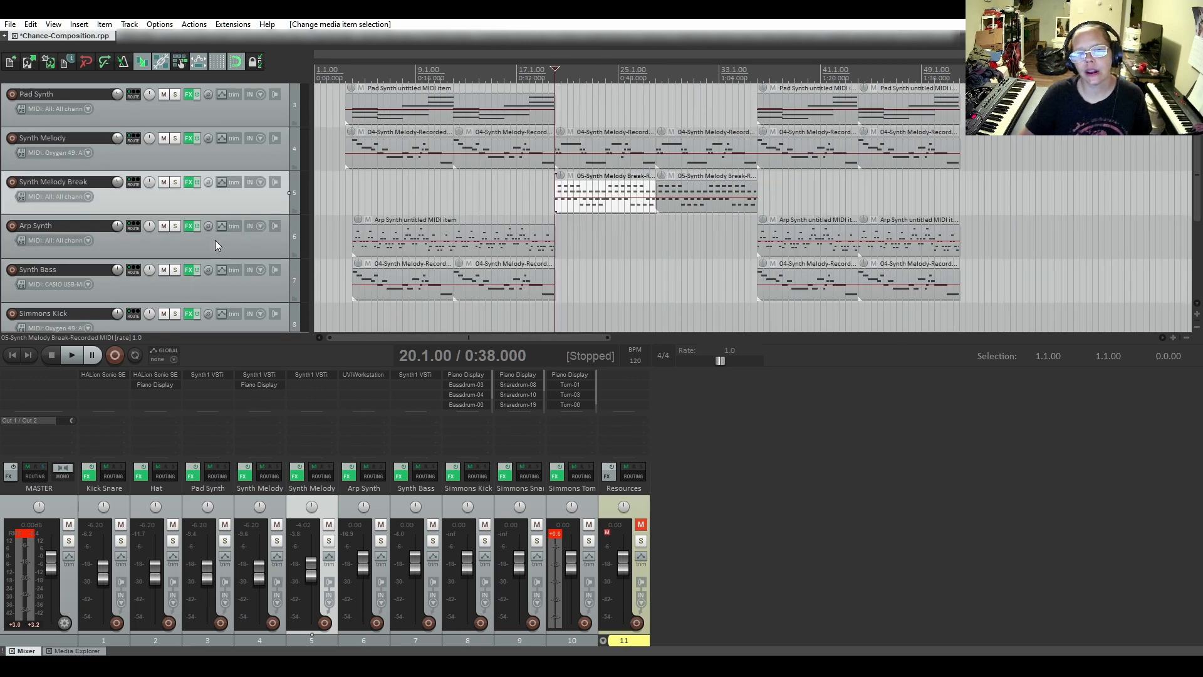